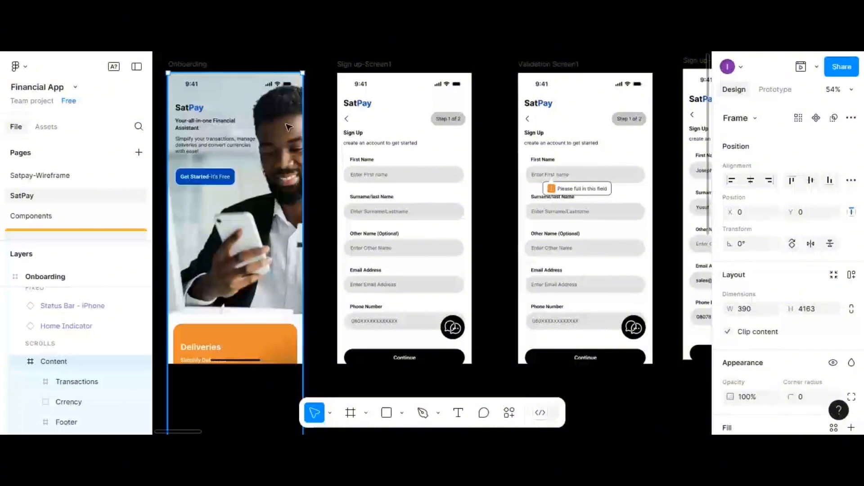
# - Move the Onboarding frame away from the sign-up screens and add an empty 390 × 844 iPhone 13 & 14 frame between Onboarding and Sign up-Screen1
pyautogui.hscroll(-5, 291, 126)
pyautogui.click(349, 67)
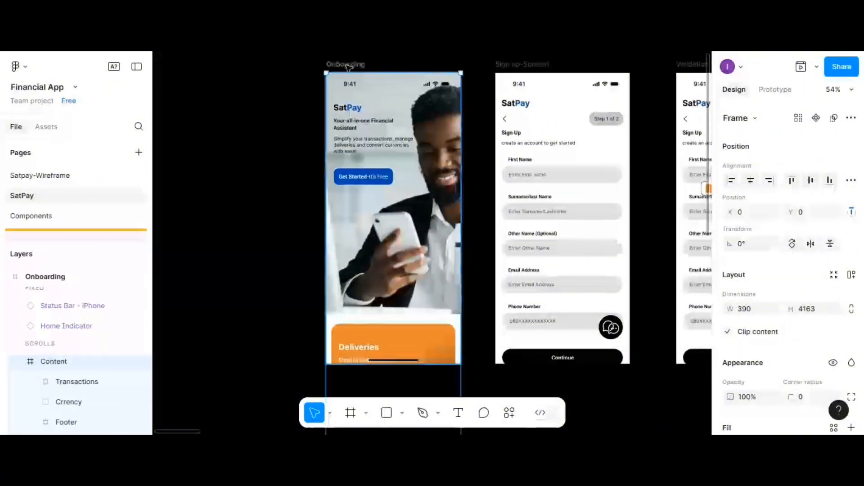
pyautogui.moveTo(281, 77); pyautogui.dragTo(200, 68)
pyautogui.click(409, 186)
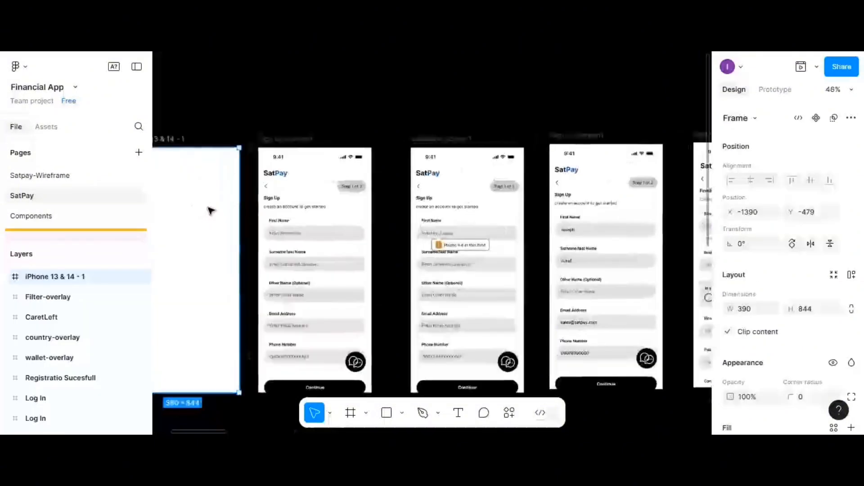
# - Rename the new empty iPhone 13 & 14 frame as Overview-overlay
pyautogui.hscroll(-5, 216, 209)
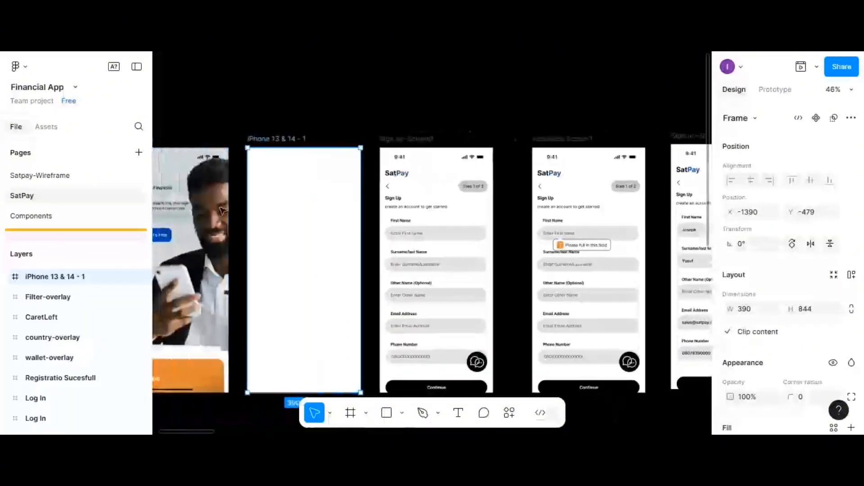
pyautogui.hscroll(-3, 322, 208)
pyautogui.scroll(4, 322, 208)
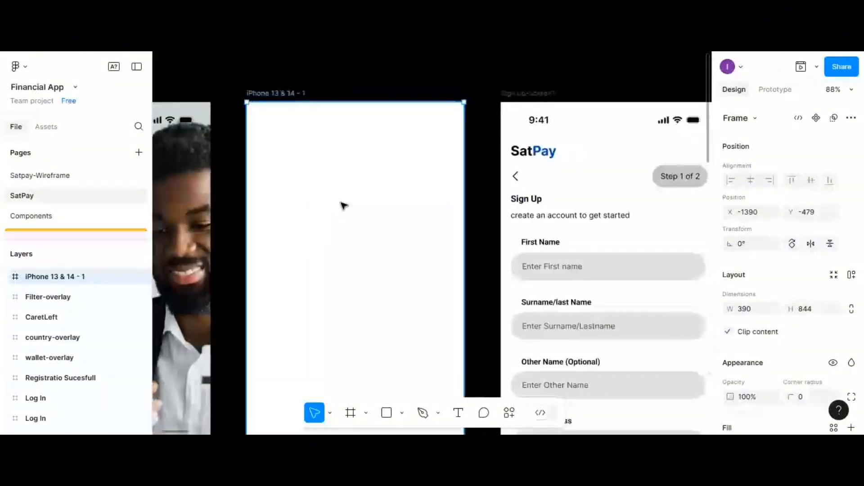
pyautogui.scroll(-2, 344, 205)
pyautogui.scroll(-1, 380, 206)
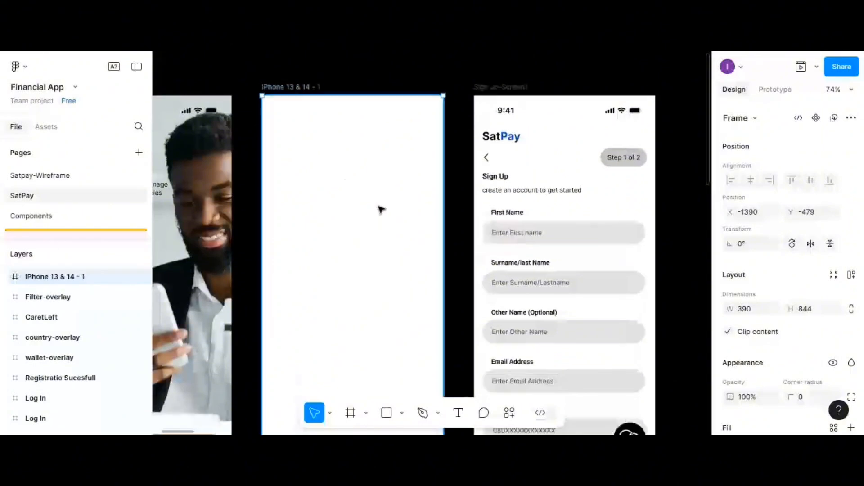
pyautogui.scroll(-1, 343, 210)
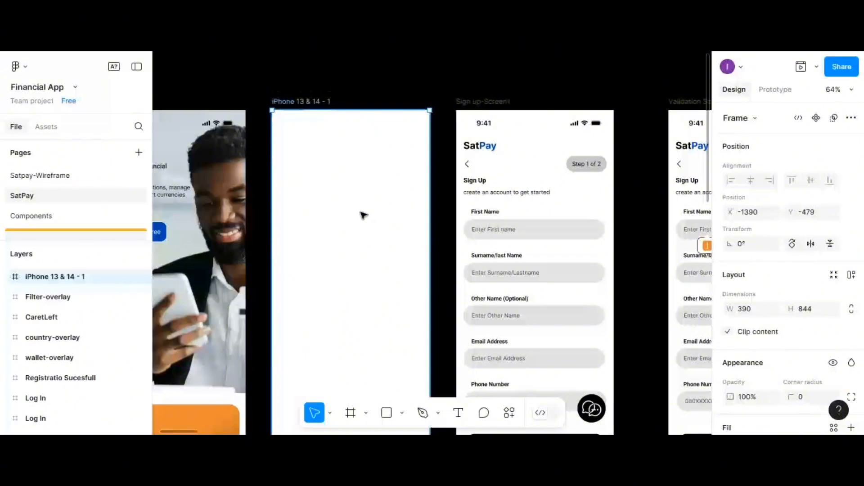
pyautogui.doubleClick(303, 103)
pyautogui.write('Ov')
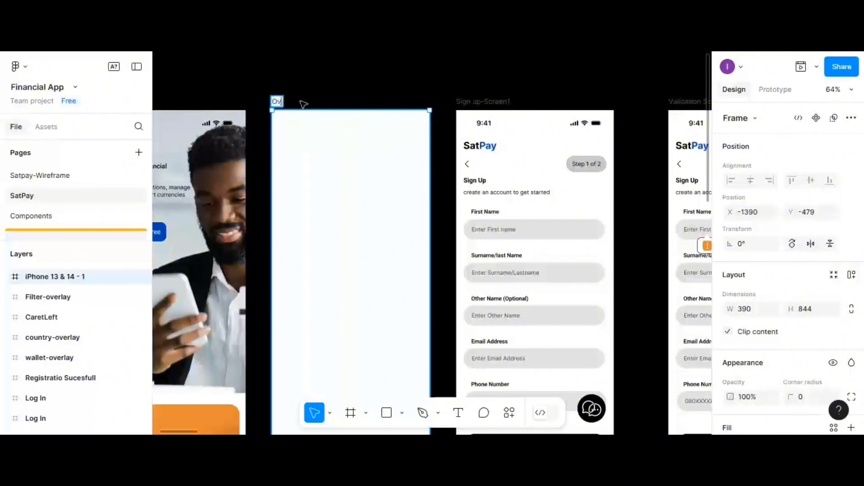
pyautogui.write('erlay-')
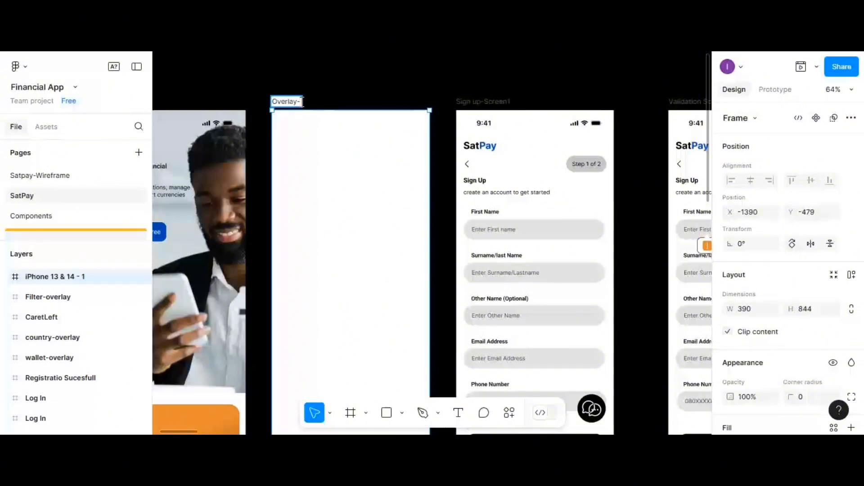
pyautogui.write('ov')
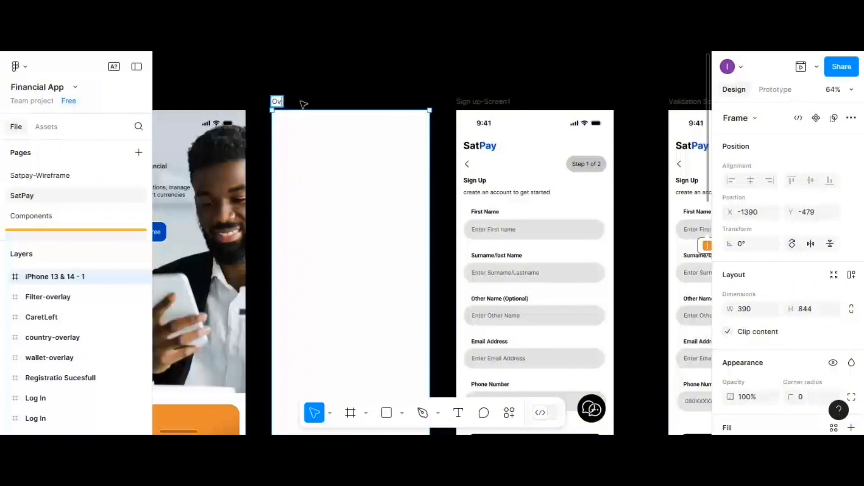
pyautogui.write('erview-overlay')
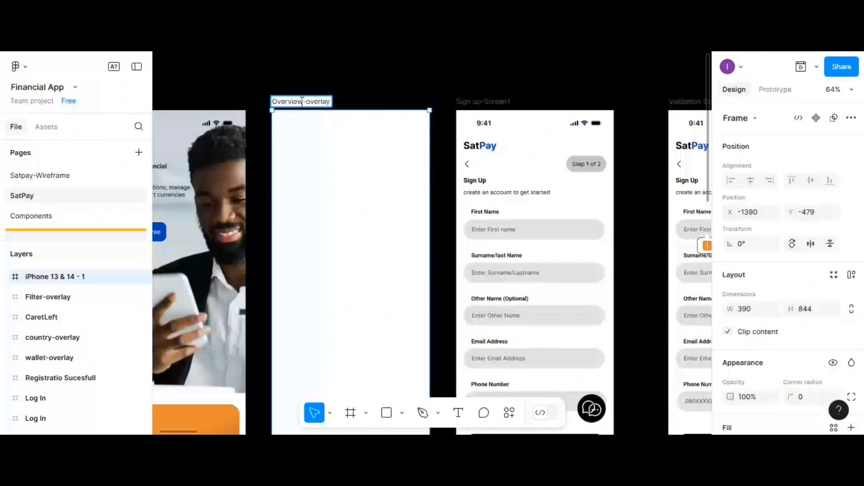
pyautogui.click(324, 138)
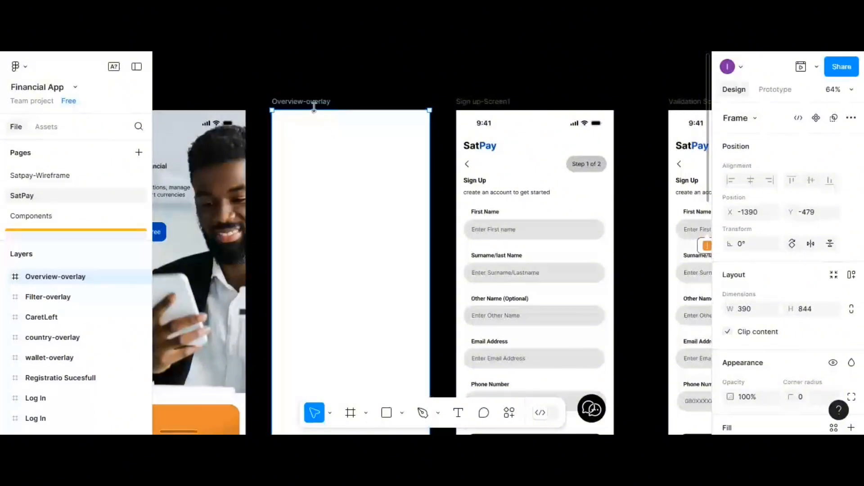
# - Apply the 4-column-count layout grid style to the Overview-overlay frame
pyautogui.scroll(-4, 766, 324)
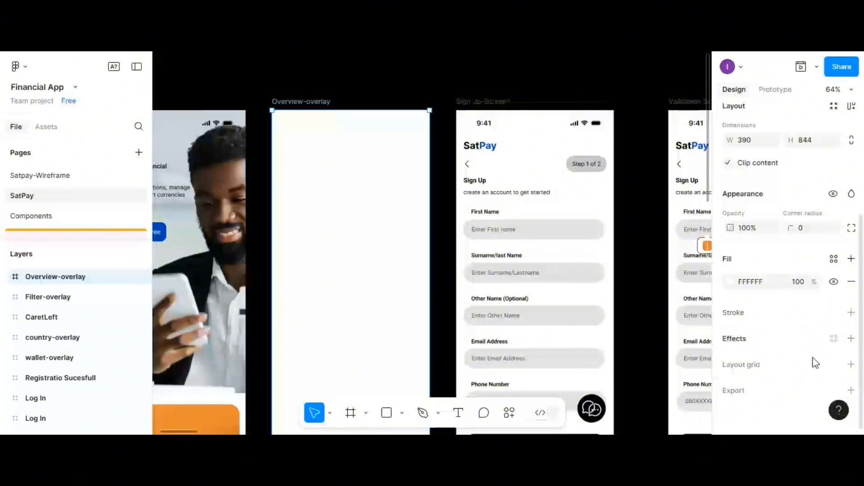
pyautogui.click(834, 367)
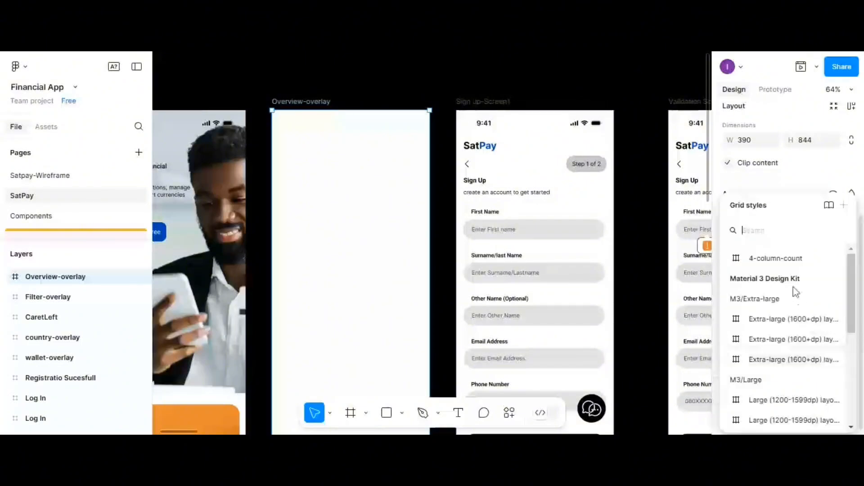
pyautogui.click(783, 257)
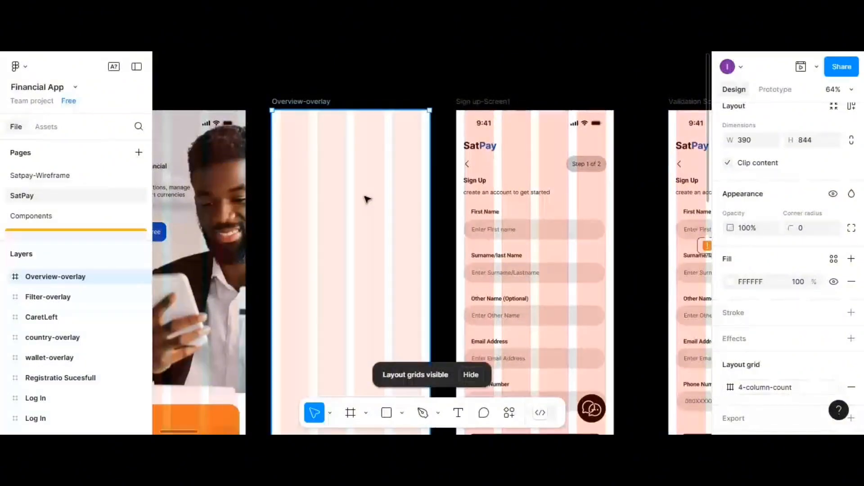
# - Add the text "Currency Conversion" inside the Overview-overlay frame
pyautogui.click(453, 412)
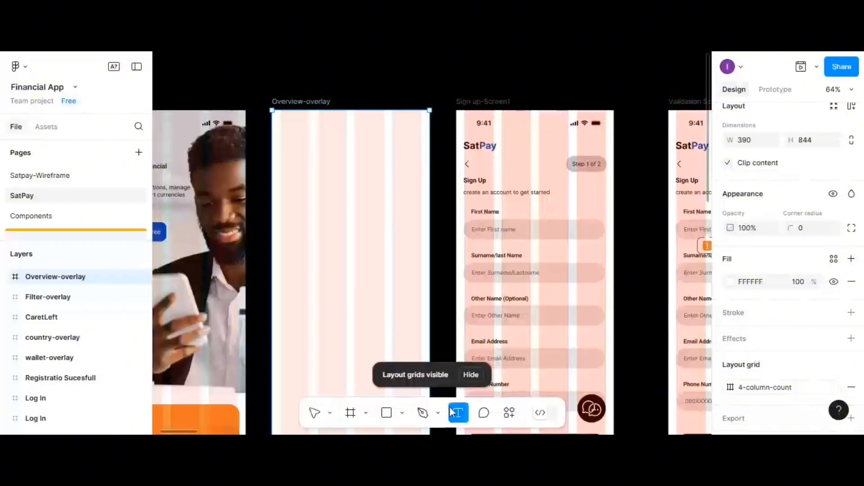
pyautogui.click(326, 218)
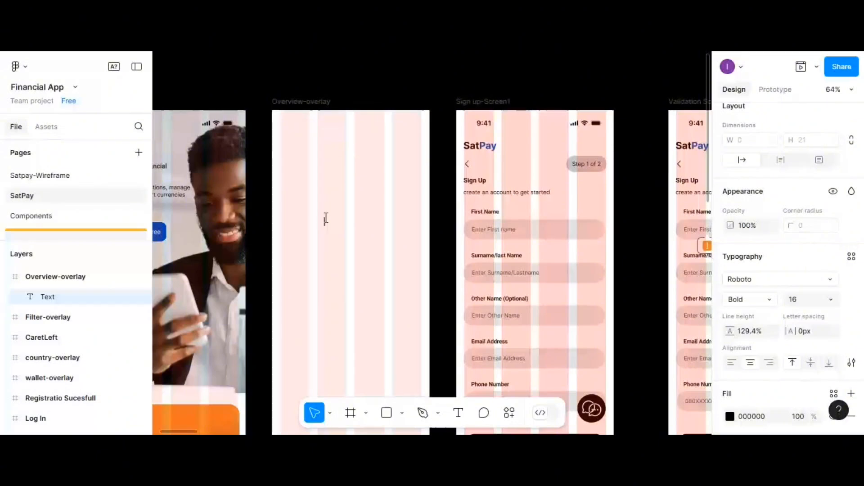
pyautogui.write('Currency Co')
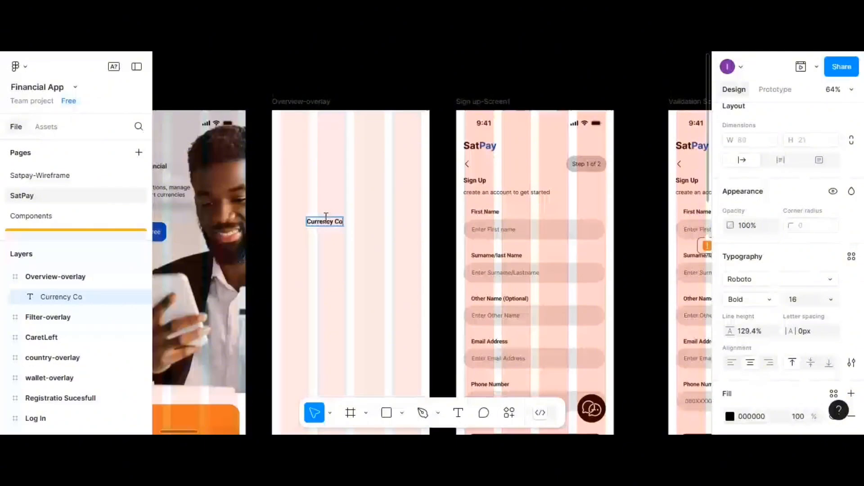
pyautogui.write('nversion')
pyautogui.press('Escape')
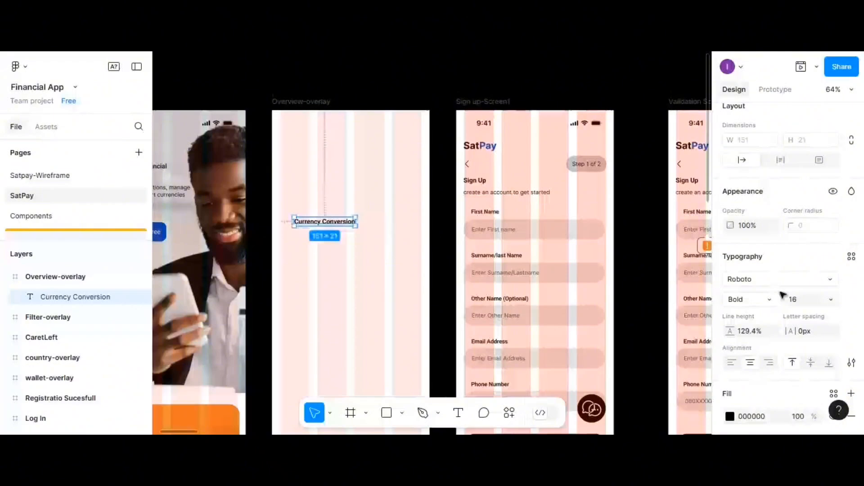
# - Set the Currency Conversion text's font size to 20 and save its formatting as a new text style named roboto/20px/bold
pyautogui.scroll(-3, 848, 246)
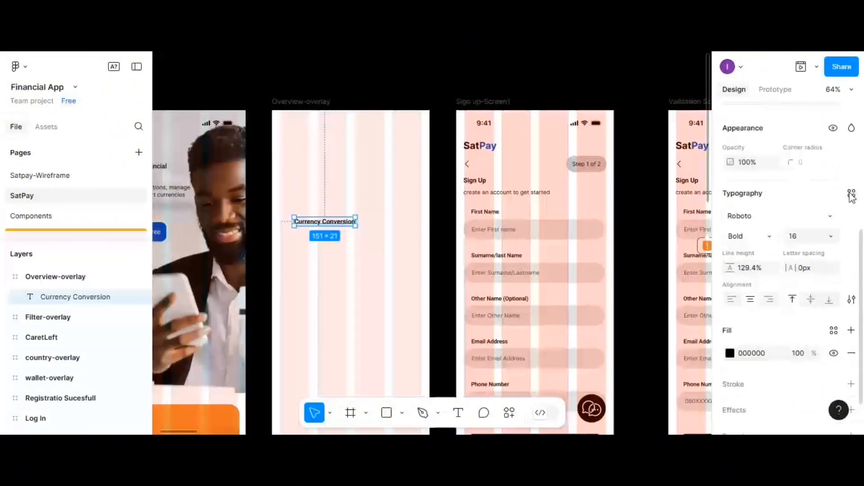
pyautogui.click(831, 237)
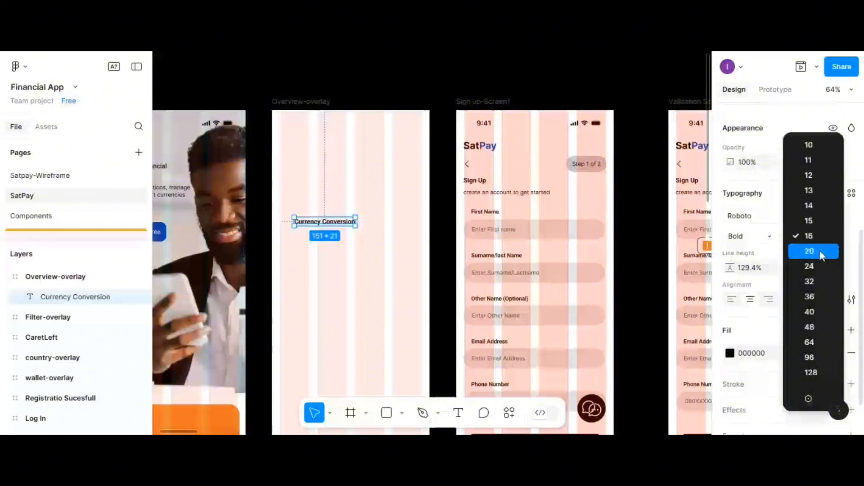
pyautogui.click(819, 250)
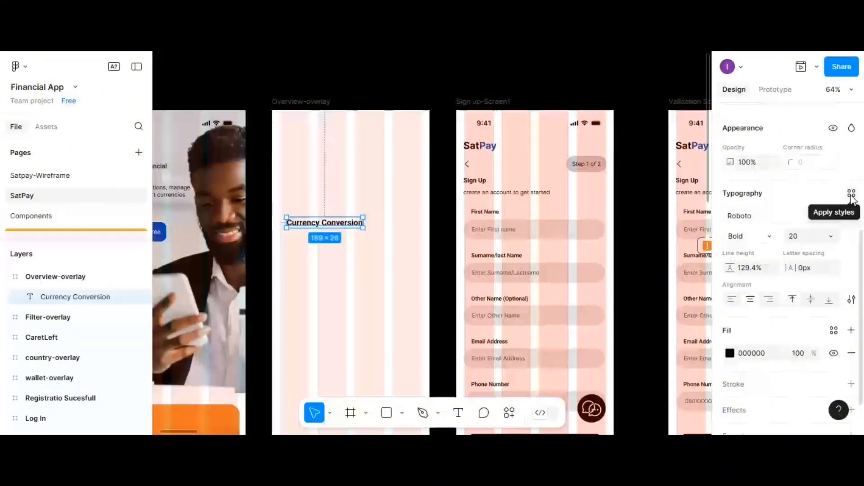
pyautogui.click(851, 195)
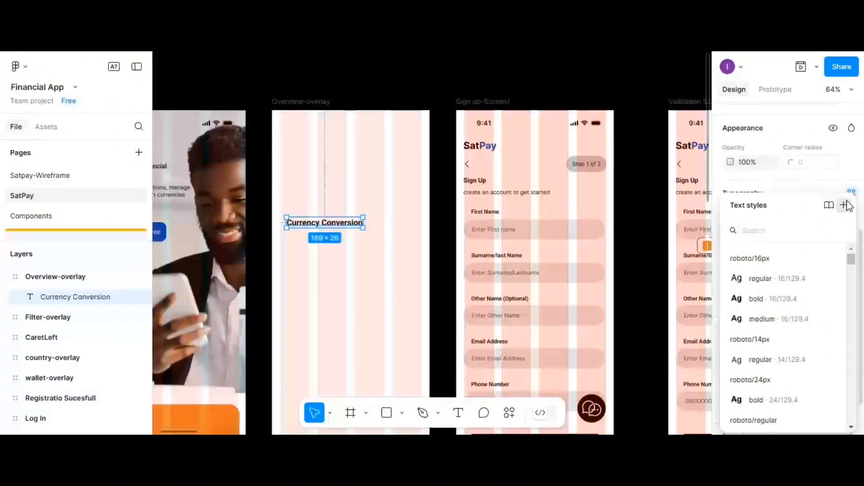
pyautogui.click(845, 205)
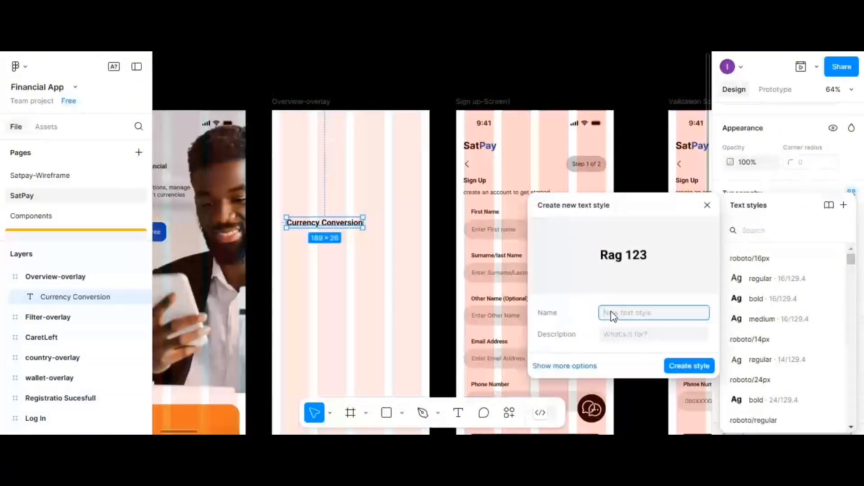
pyautogui.write('roboto/20px/bold')
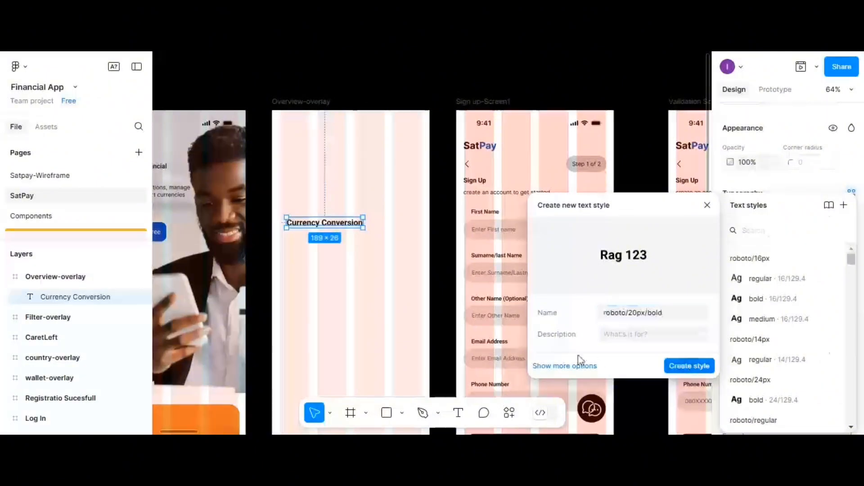
pyautogui.press('Return')
# - Move the Currency Conversion text near the frame's top centre, duplicate it just below, and change the copy's text to "Local Deliveries"
pyautogui.moveTo(327, 222); pyautogui.dragTo(353, 181)
pyautogui.doubleClick(352, 178)
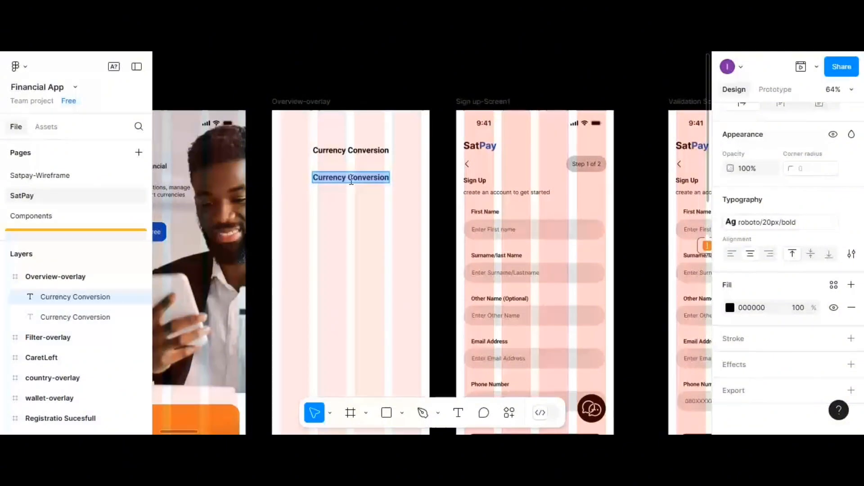
pyautogui.write('Loc')
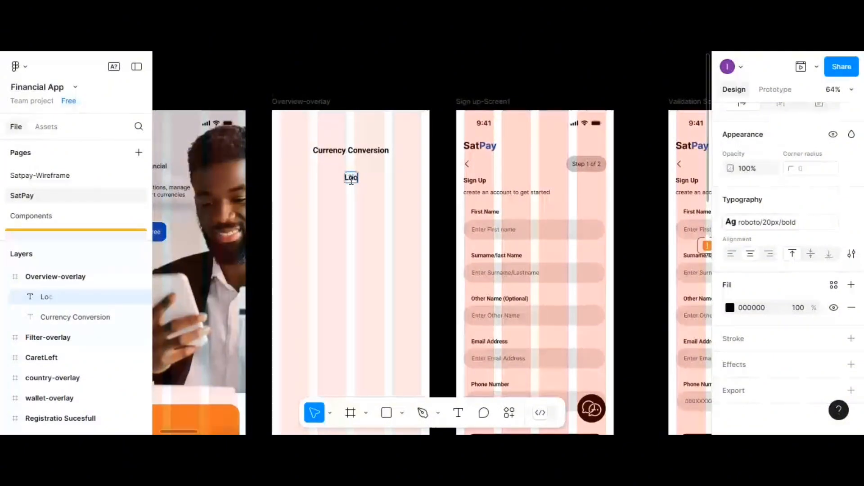
pyautogui.write('al De')
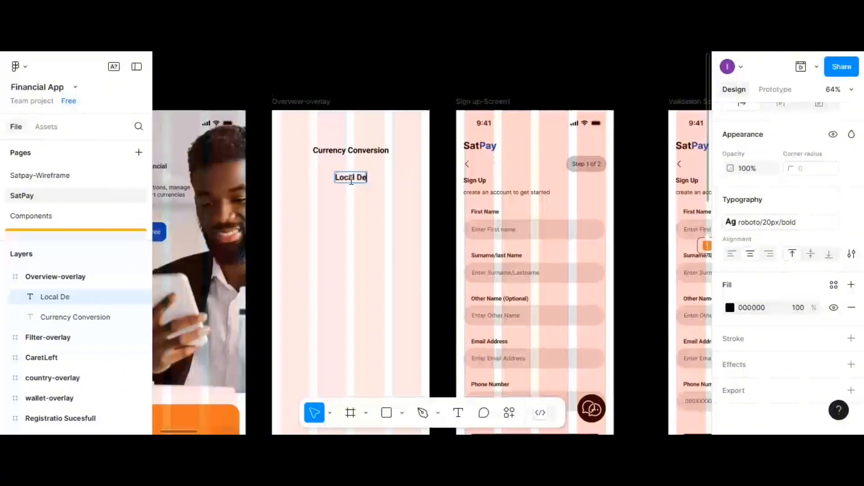
pyautogui.write('liveries')
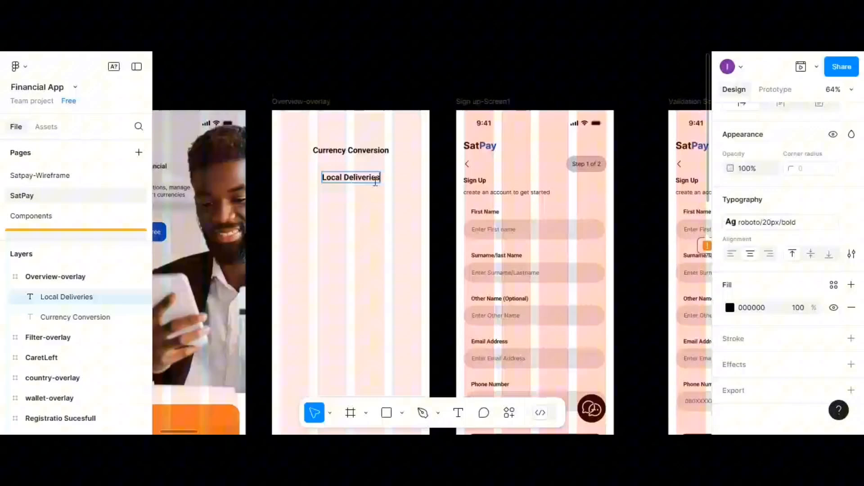
pyautogui.press('Escape')
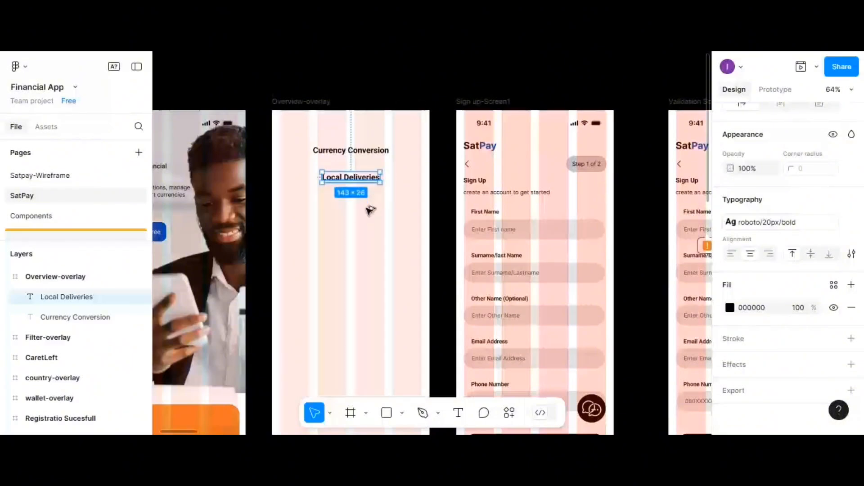
# - Duplicate the Local Deliveries text directly below itself and change the copy's text to "International Shipping"
pyautogui.keyDown('alt'); pyautogui.moveTo(370, 180); pyautogui.dragTo(372, 211); pyautogui.keyUp('alt')
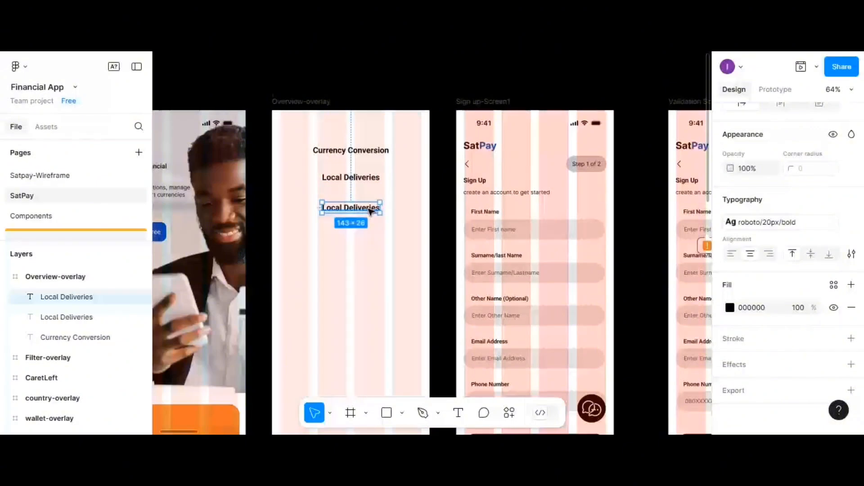
pyautogui.doubleClick(370, 210)
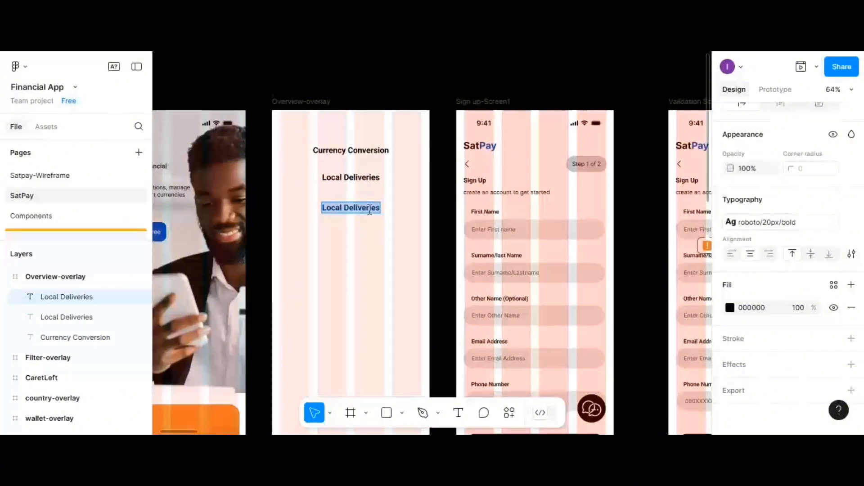
pyautogui.write('Int')
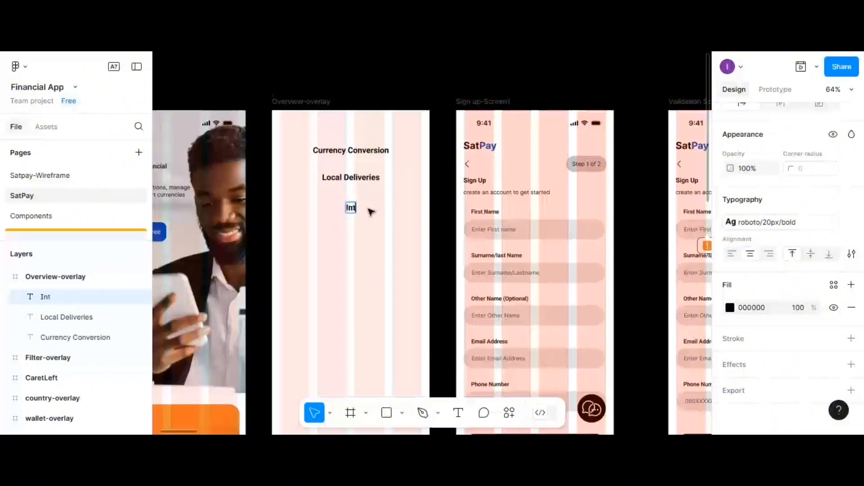
pyautogui.write('ernat')
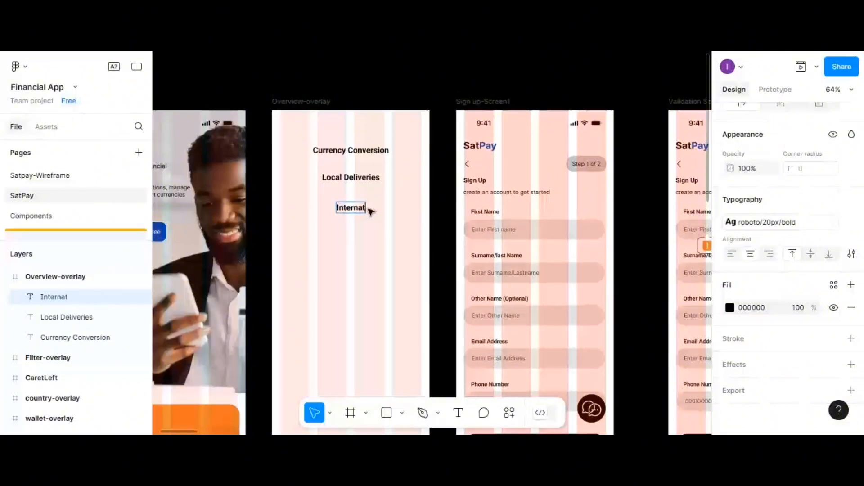
pyautogui.write('ional')
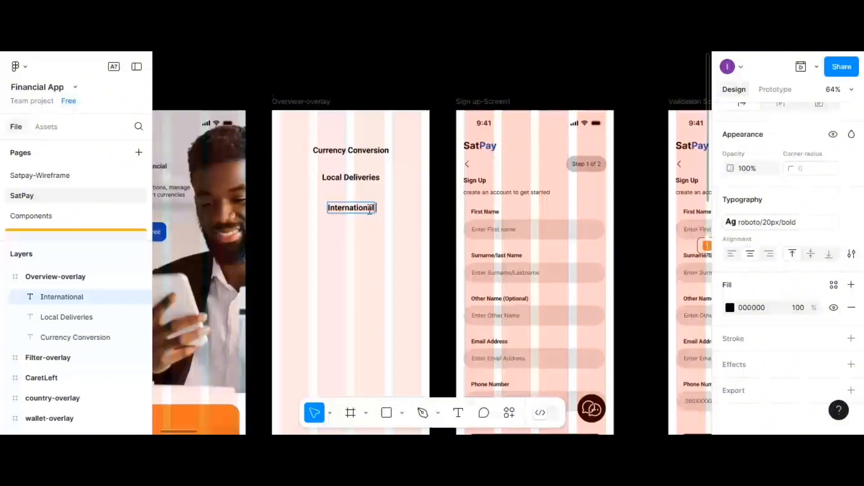
pyautogui.write(' Shipping')
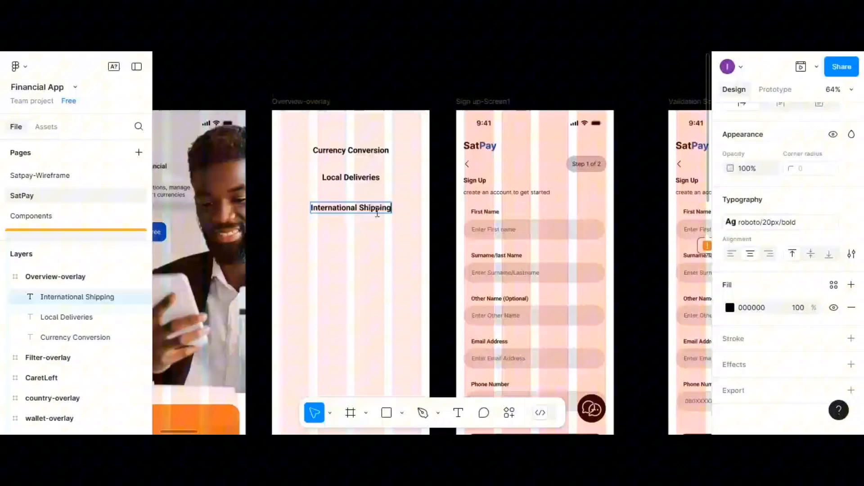
# - Move the International Shipping text up slightly, closer to the Local Deliveries text
pyautogui.press('Escape')
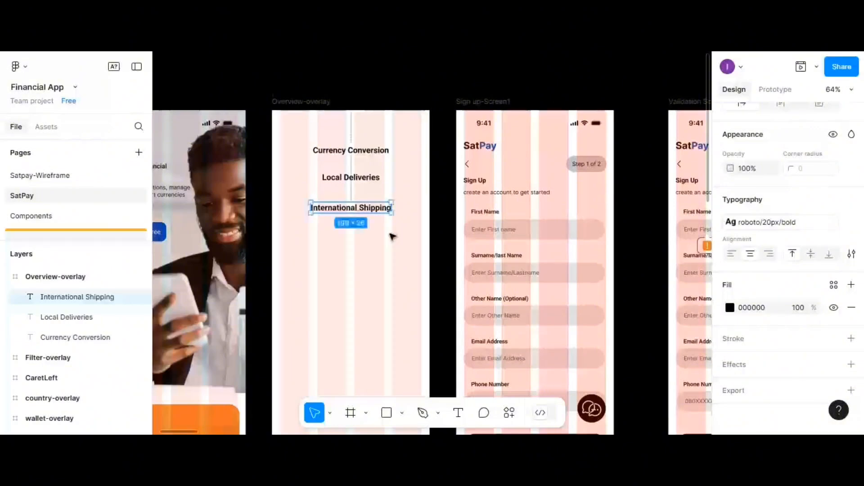
pyautogui.moveTo(372, 211); pyautogui.dragTo(372, 203)
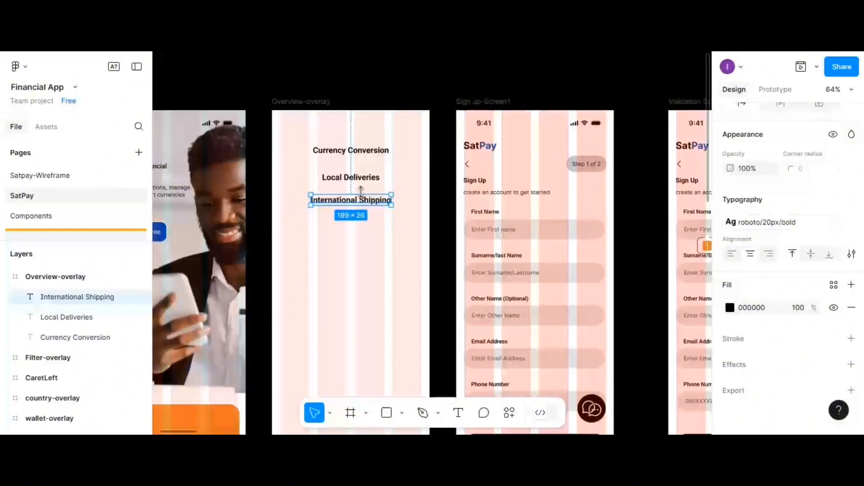
pyautogui.click(394, 186)
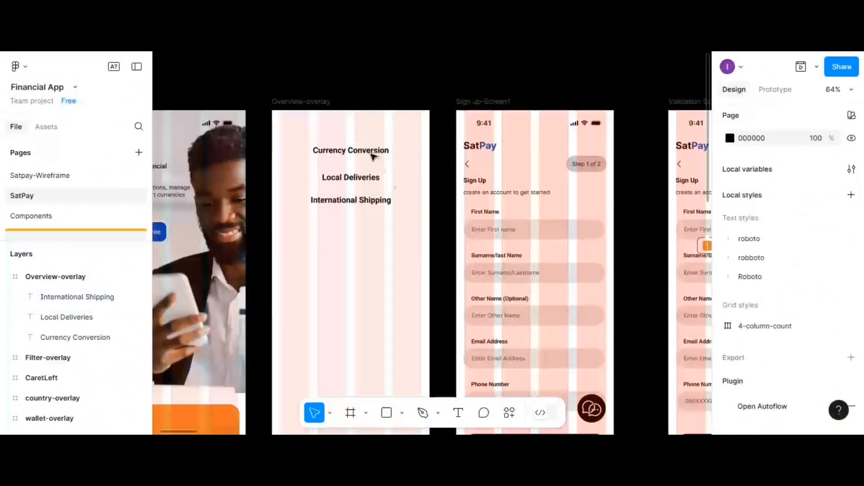
# - Duplicate the International Shipping text directly below itself and change the copy's text to "RMB Payment"
pyautogui.click(358, 206)
pyautogui.keyDown('alt'); pyautogui.moveTo(358, 207); pyautogui.dragTo(358, 232); pyautogui.keyUp('alt')
pyautogui.press('Return')
pyautogui.write('RMB')
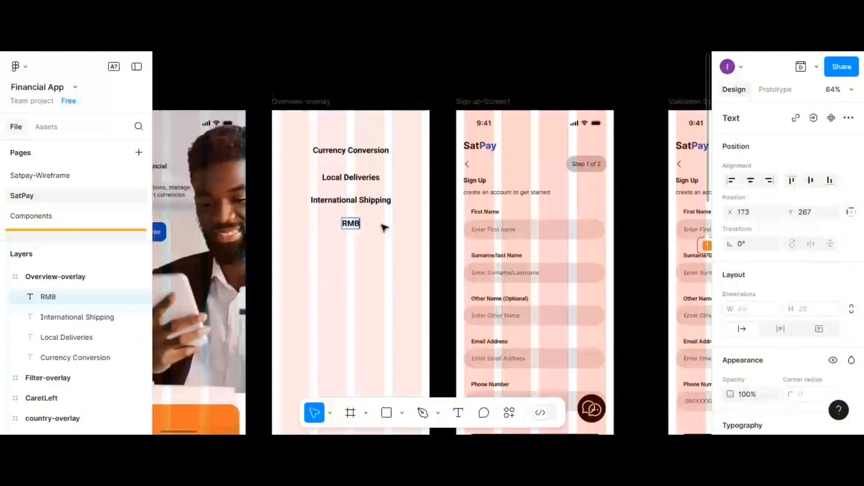
pyautogui.write(' Payment')
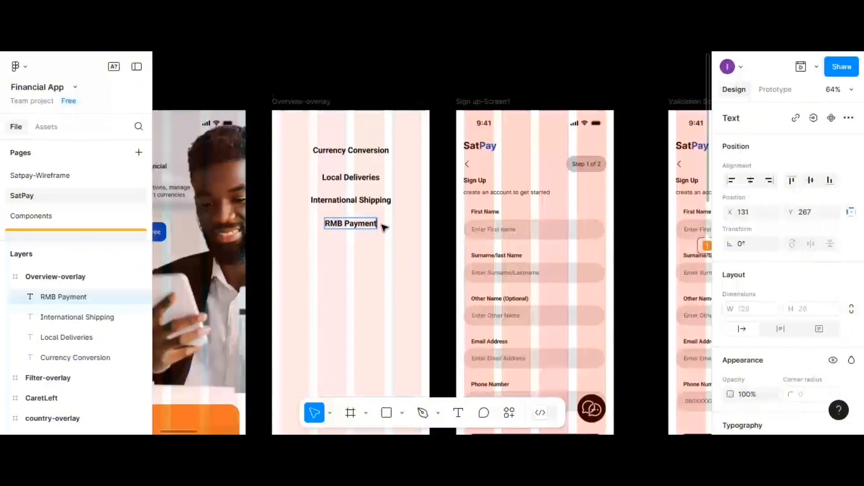
pyautogui.press('Escape')
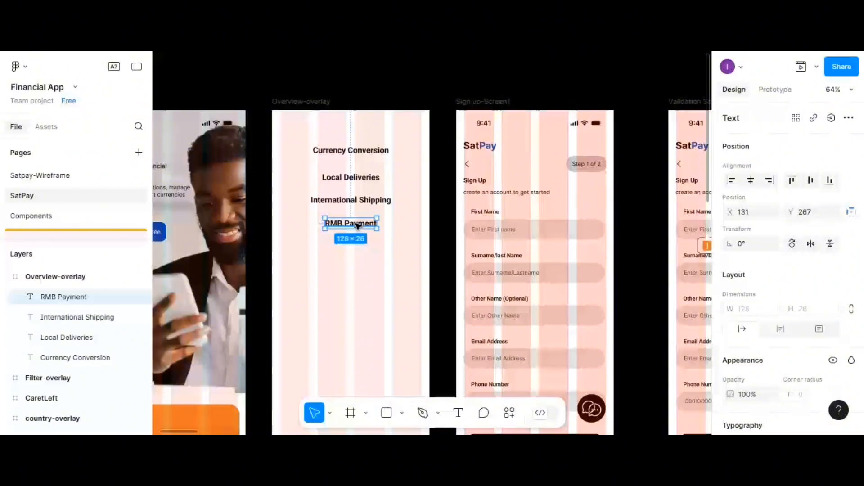
# - Duplicate the RMB Payment text directly below itself and change the copy's text to "Podcast"
pyautogui.hotkey('ctrl', 'd')
pyautogui.moveTo(358, 225); pyautogui.dragTo(358, 250)
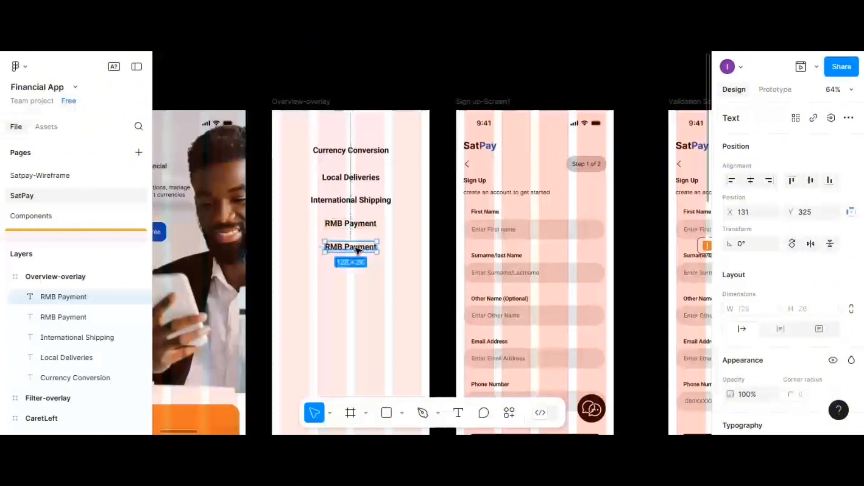
pyautogui.doubleClick(358, 250)
pyautogui.write('P')
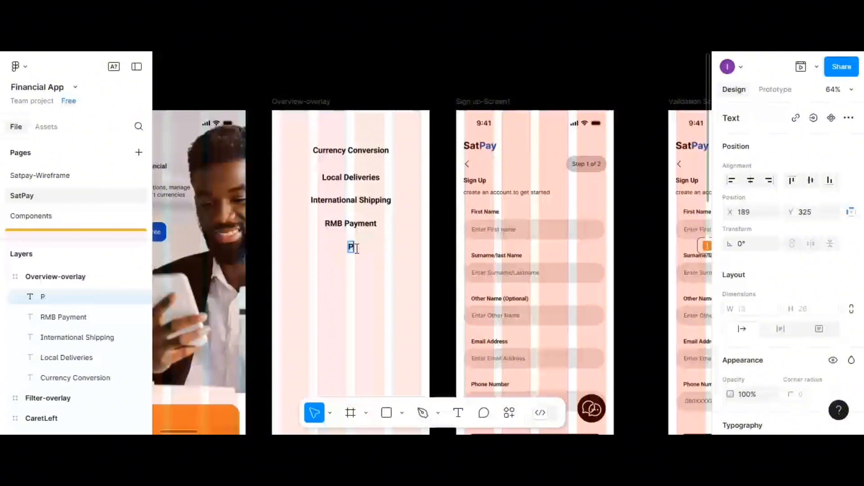
pyautogui.write('odcast')
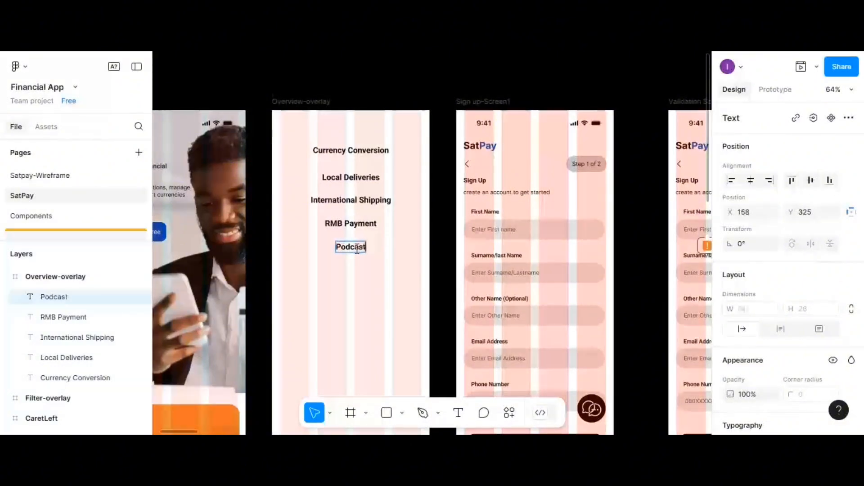
pyautogui.press('Escape')
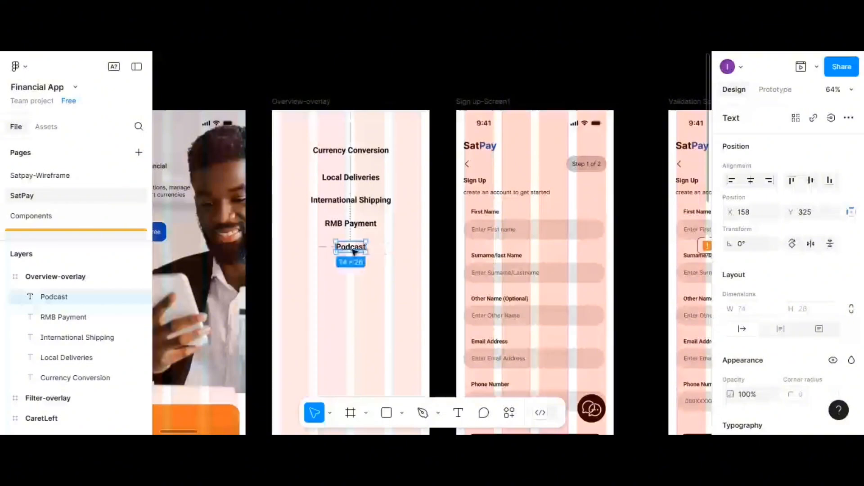
# - Duplicate the Podcast text directly below itself and change the copy's text to "Blog"
pyautogui.moveTo(353, 251); pyautogui.dragTo(352, 272)
pyautogui.doubleClick(352, 269)
pyautogui.write('B')
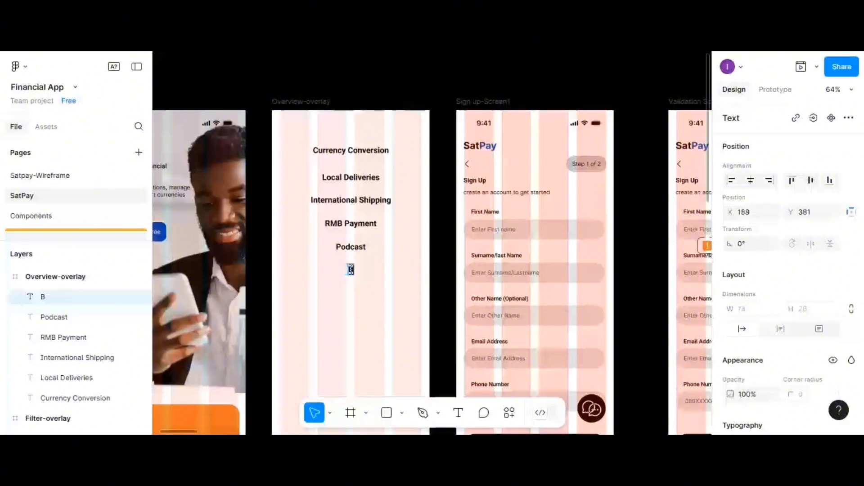
pyautogui.write('log')
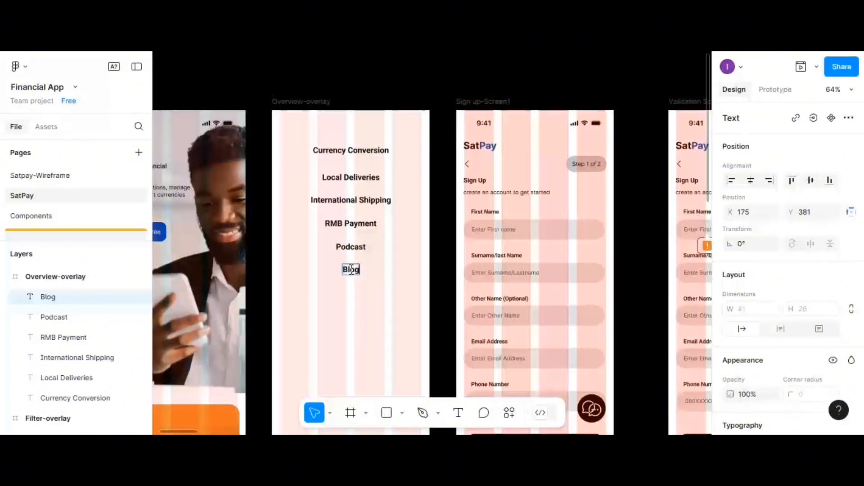
pyautogui.press('Escape')
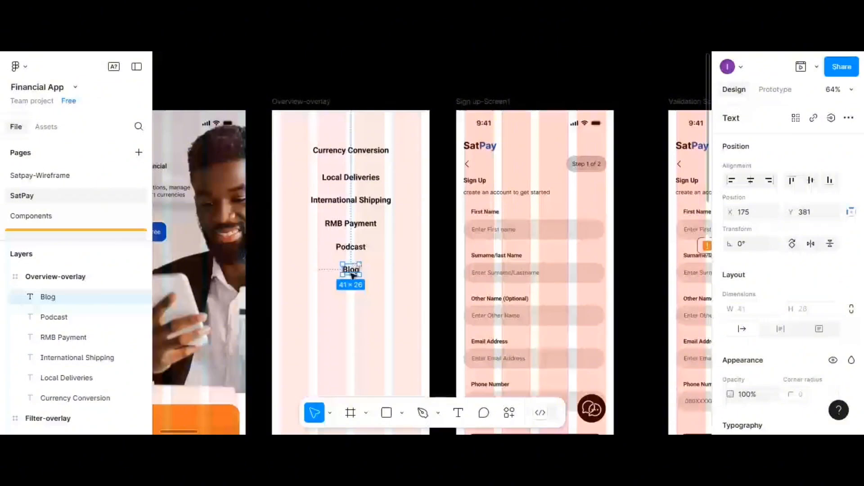
# - Duplicate the Blog text directly below itself and change the copy's text to "Join Community"
pyautogui.moveTo(353, 275); pyautogui.dragTo(351, 297)
pyautogui.doubleClick(351, 293)
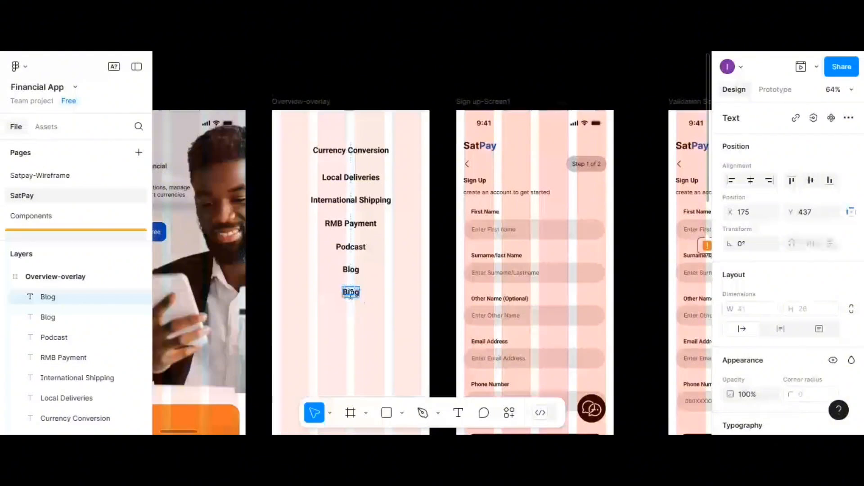
pyautogui.write('Joi')
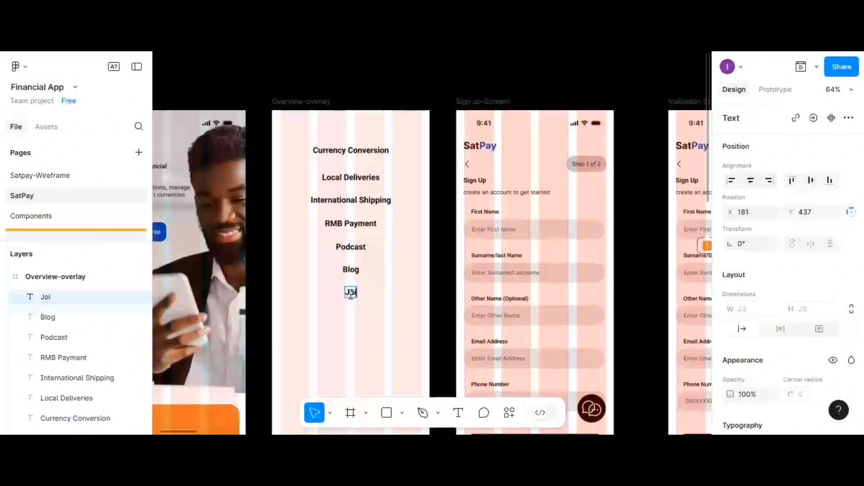
pyautogui.write('n Com')
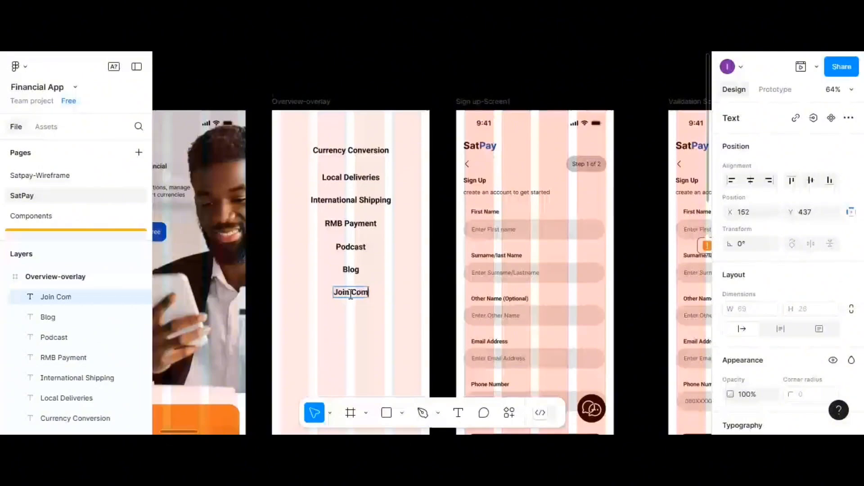
pyautogui.write('munity')
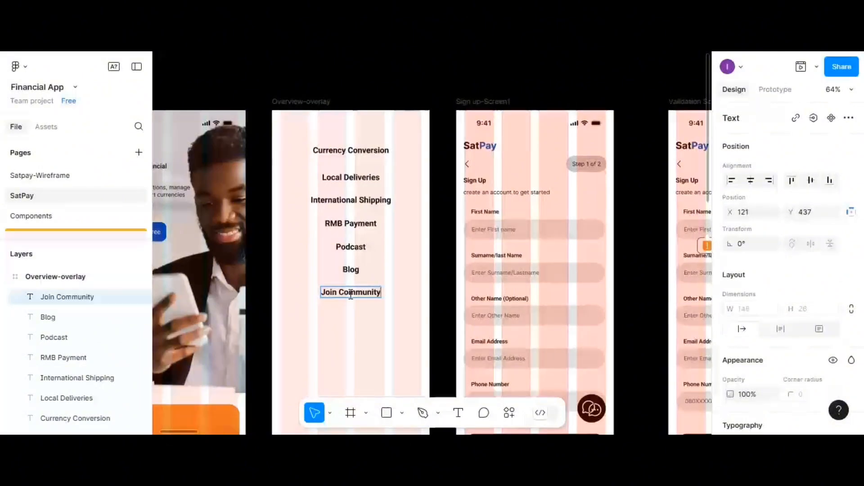
pyautogui.press('Escape')
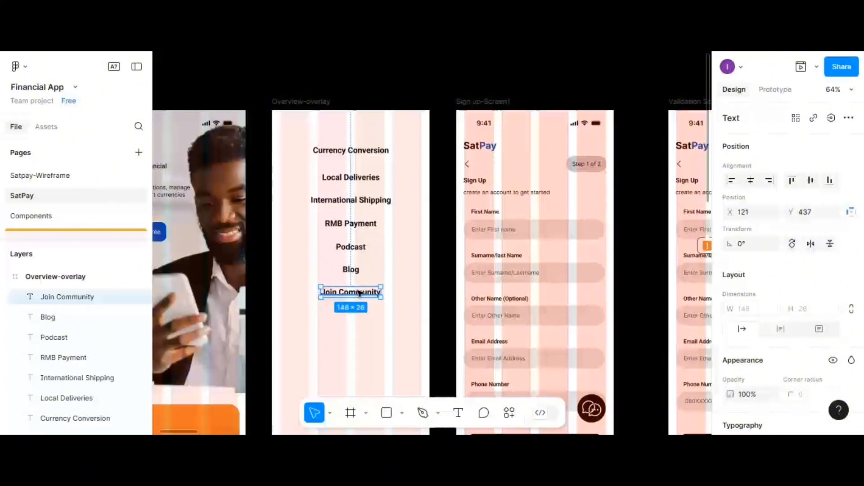
# - Duplicate the Join Community text directly below itself and change the copy's text to "Support"
pyautogui.keyDown('alt'); pyautogui.moveTo(359, 293); pyautogui.dragTo(360, 319); pyautogui.keyUp('alt')
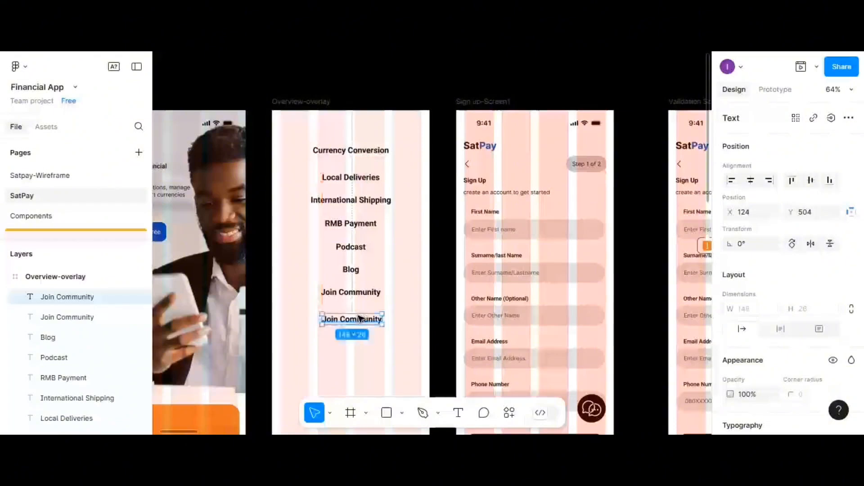
pyautogui.doubleClick(359, 318)
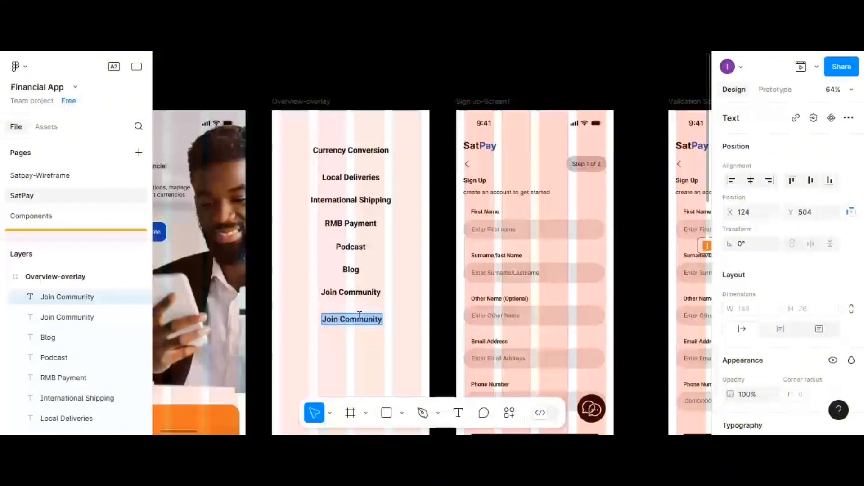
pyautogui.write('Suppo')
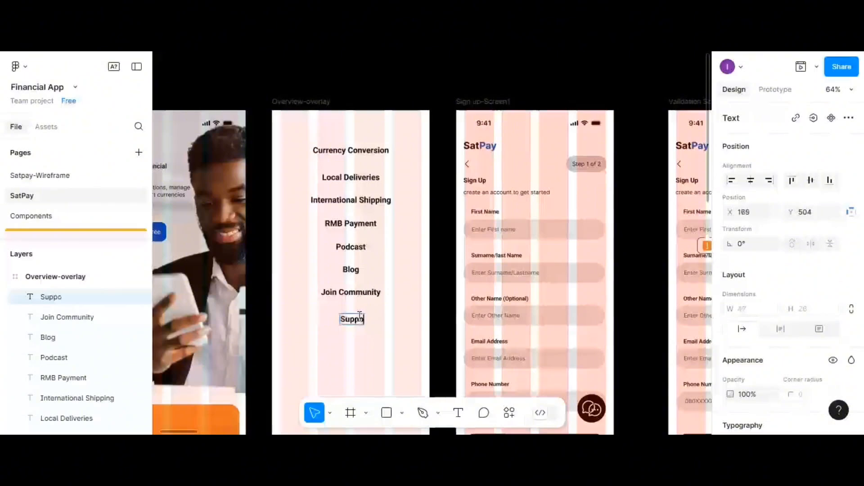
pyautogui.write('rt')
pyautogui.press('Escape')
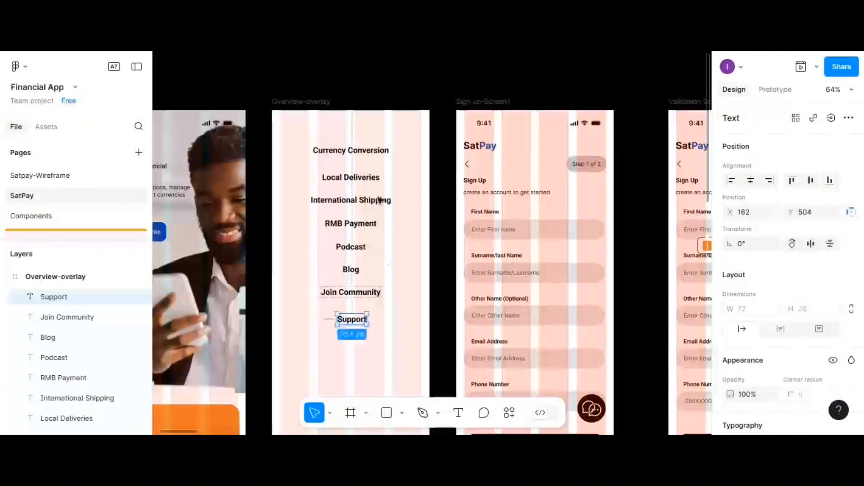
# - Select all eight texts in the Overview-overlay frame and distribute their vertical spacing evenly
pyautogui.click(390, 141)
pyautogui.moveTo(395, 134); pyautogui.dragTo(309, 336)
pyautogui.click(851, 180)
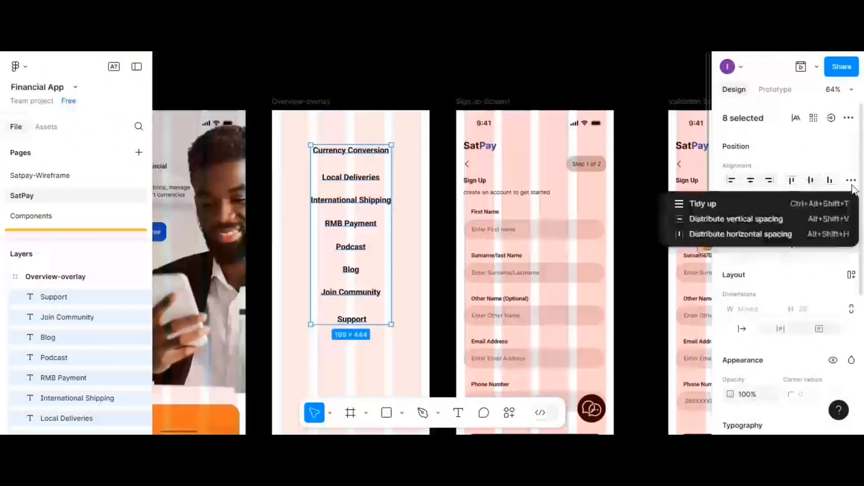
pyautogui.click(782, 218)
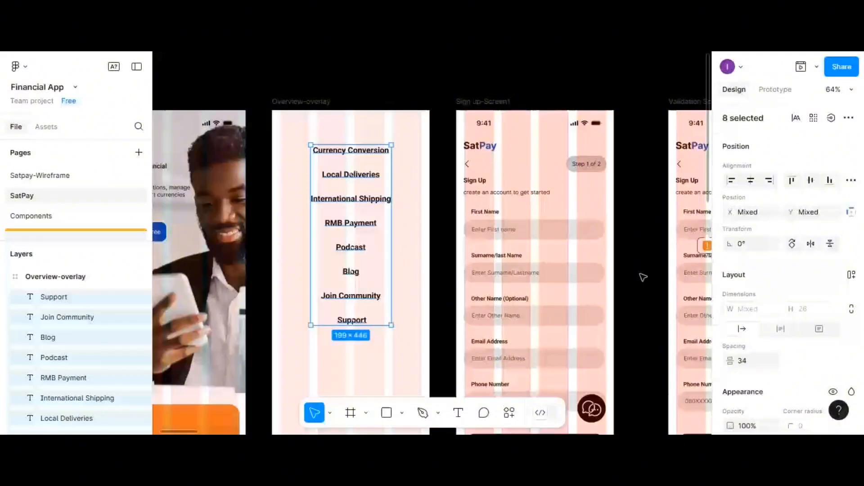
# - Set the vertical spacing between the eight selected texts to 30, after trying 20
pyautogui.click(745, 361)
pyautogui.write('20')
pyautogui.press('Return')
pyautogui.write('30')
pyautogui.press('Return')
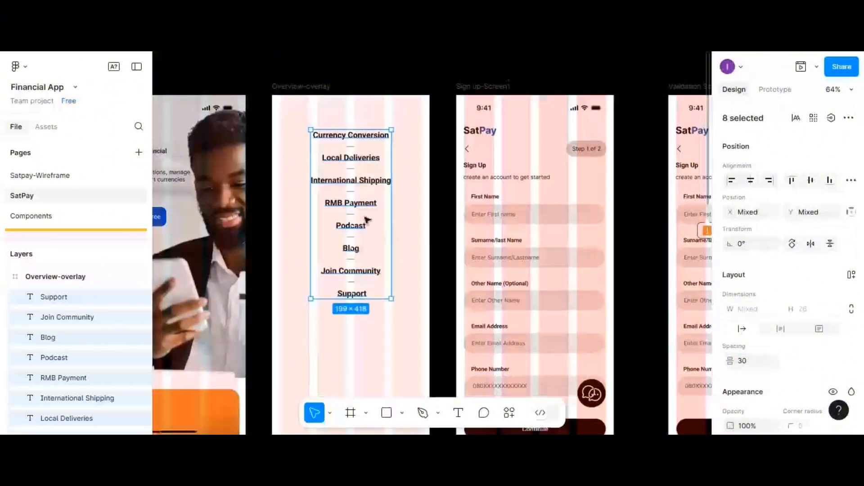
# - Group the eight menu texts and position the group at X 95, Y 72 in the Overview-overlay frame
pyautogui.moveTo(361, 214); pyautogui.dragTo(370, 212)
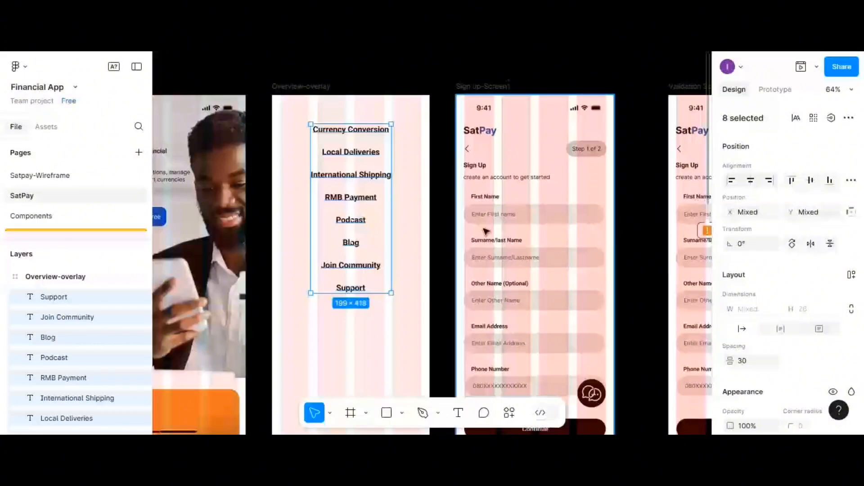
pyautogui.hotkey('ctrl', 'g')
pyautogui.click(443, 223)
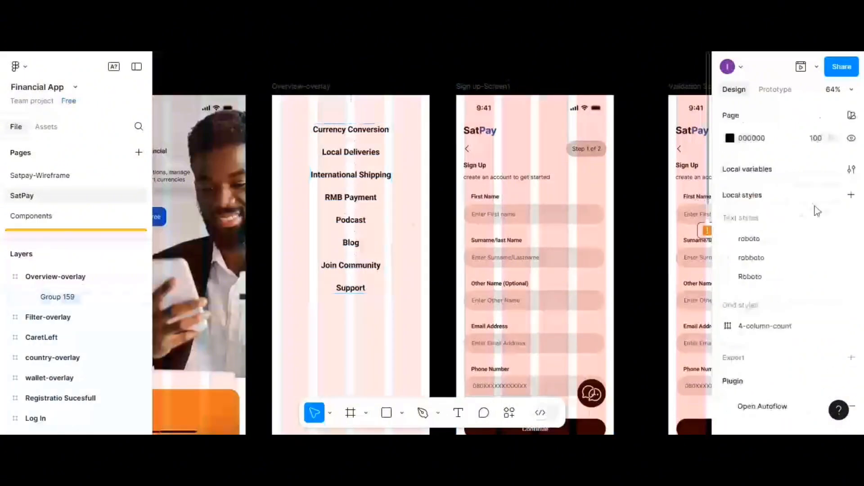
pyautogui.click(363, 221)
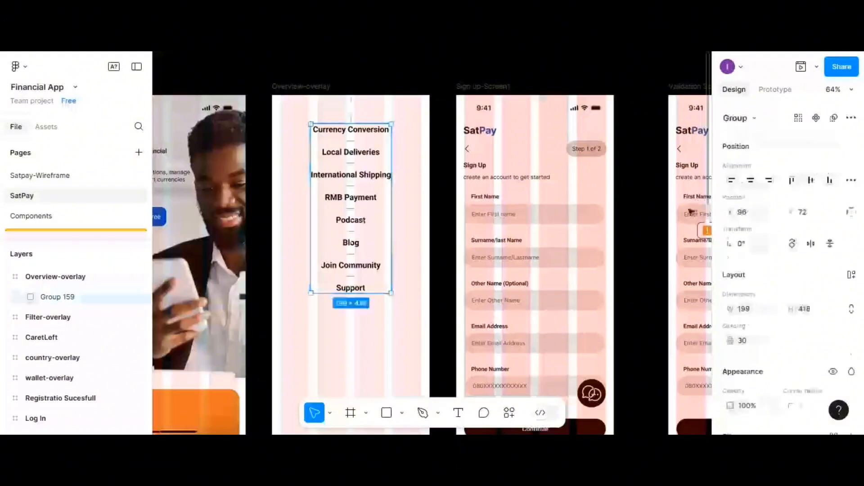
pyautogui.press('Left')
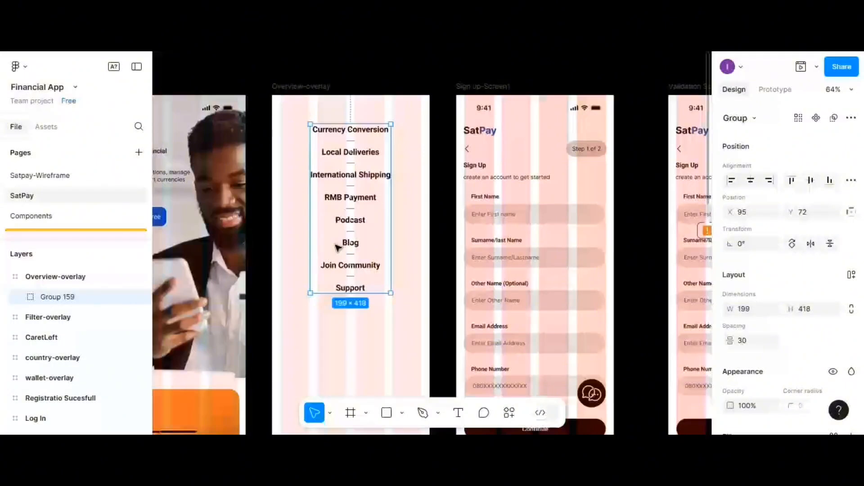
# - Draw a new frame about 332 by 34 below the Support text inside the Overview-overlay frame
pyautogui.scroll(-3, 338, 248)
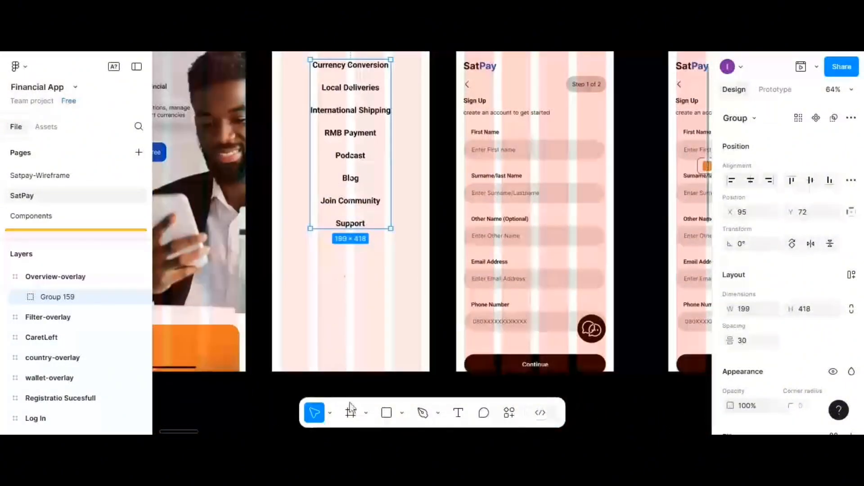
pyautogui.click(351, 412)
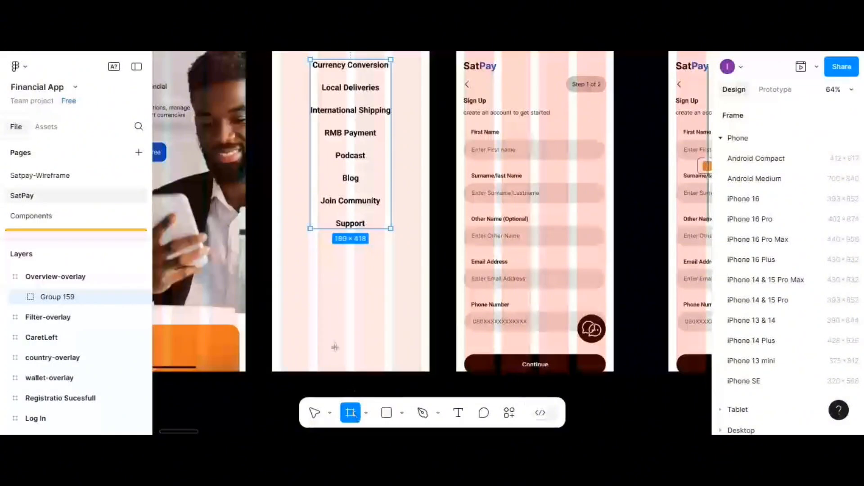
pyautogui.moveTo(287, 260); pyautogui.dragTo(422, 273)
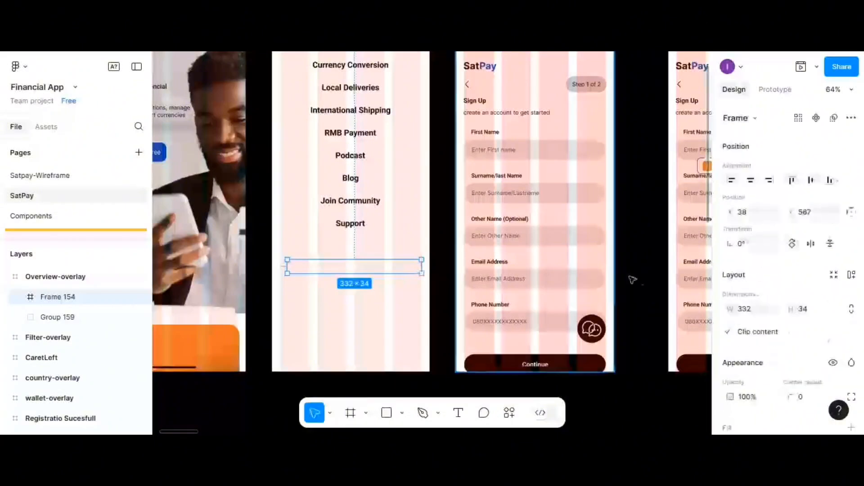
# - Set the new frame below the Support text to a width of 350 and a height of 50
pyautogui.click(761, 312)
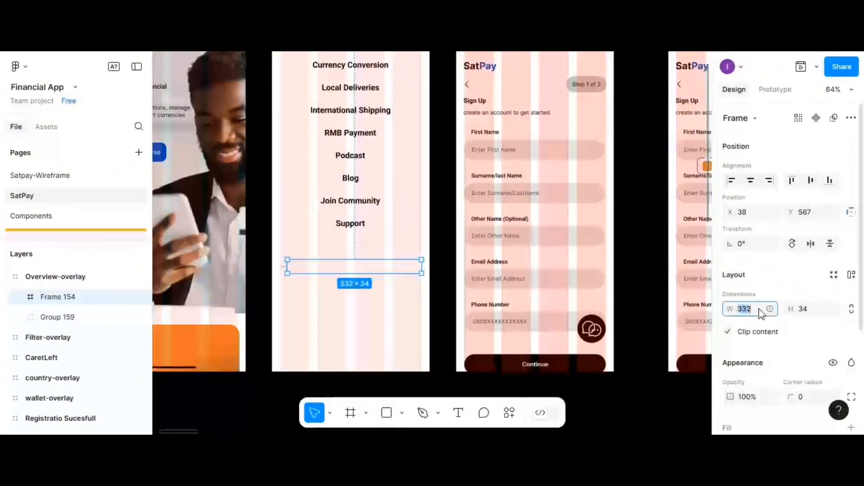
pyautogui.write('350')
pyautogui.click(808, 312)
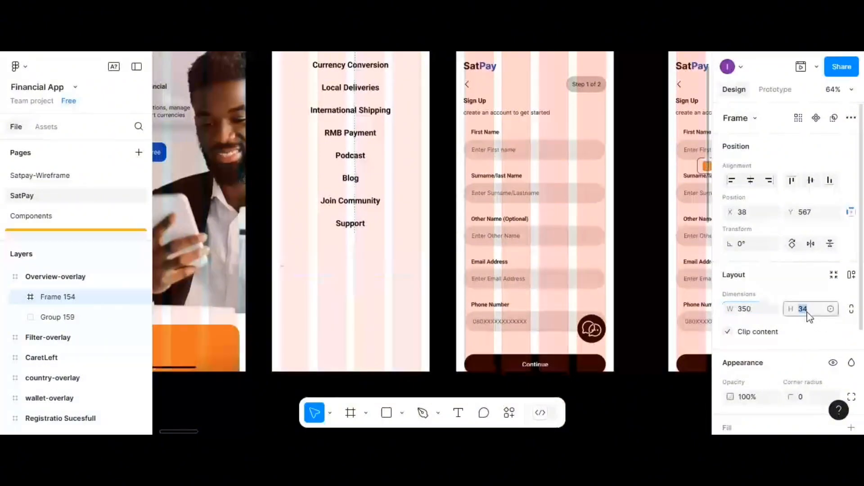
pyautogui.write('50')
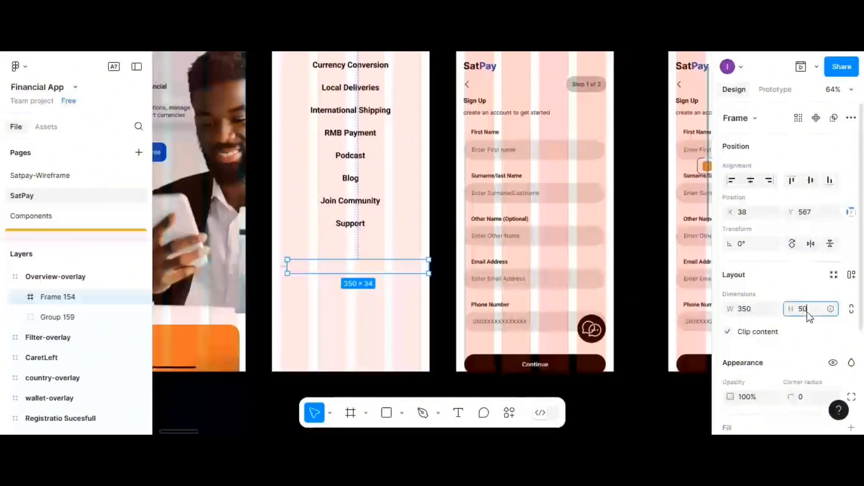
pyautogui.press('Return')
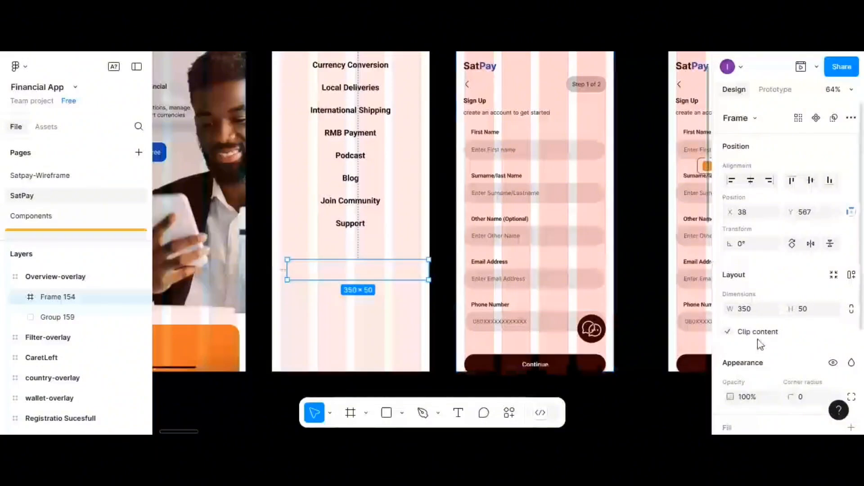
# - Fill the 350 by 50 frame with 010101 and move it to X 19, Y 570 in the Overview-overlay frame
pyautogui.scroll(-3, 758, 343)
pyautogui.click(728, 366)
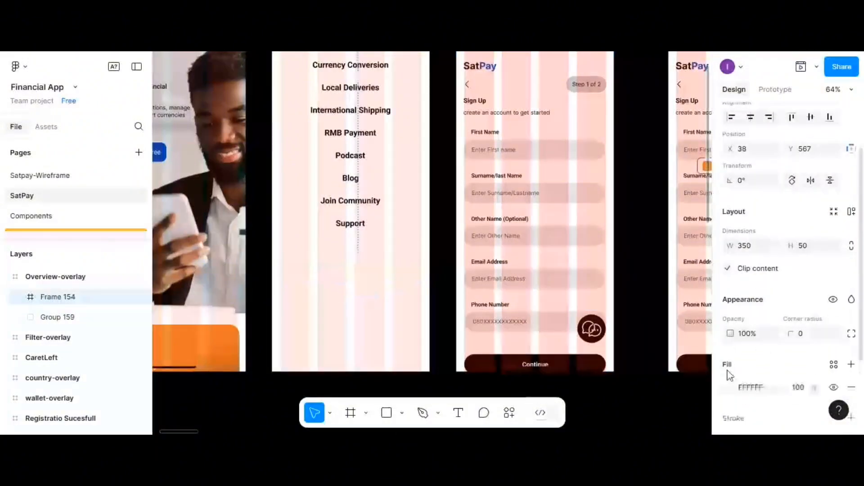
pyautogui.click(732, 387)
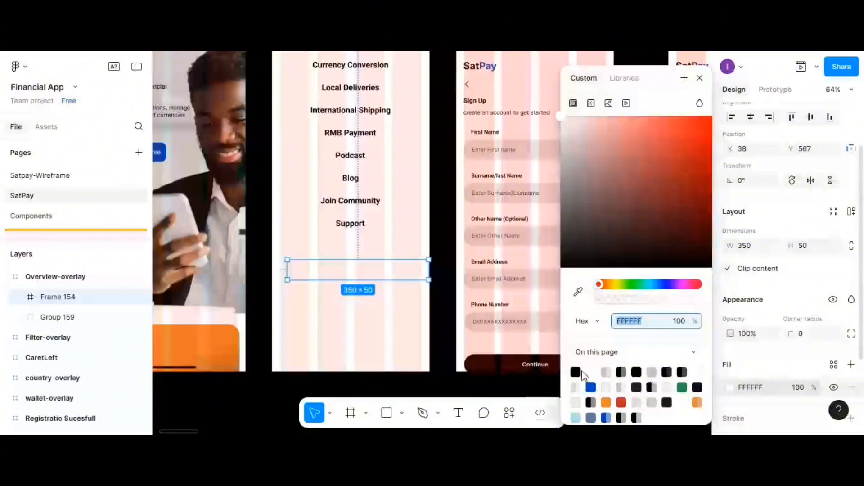
pyautogui.click(636, 371)
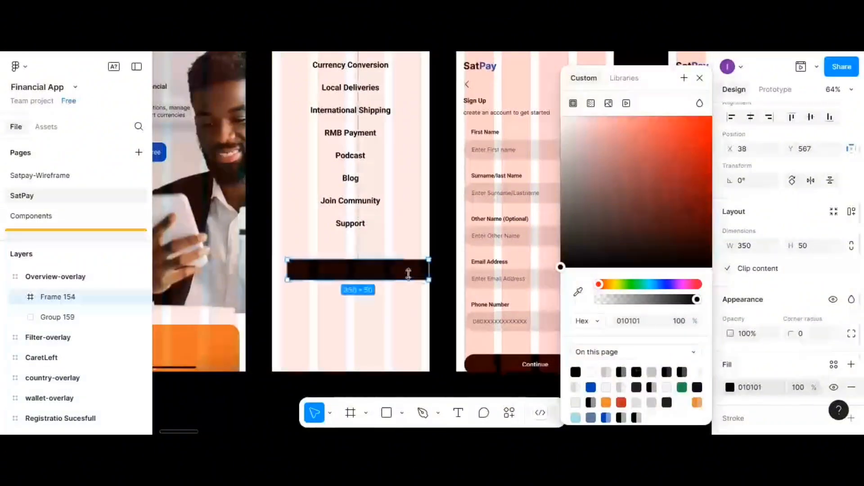
pyautogui.moveTo(405, 271); pyautogui.dragTo(396, 277)
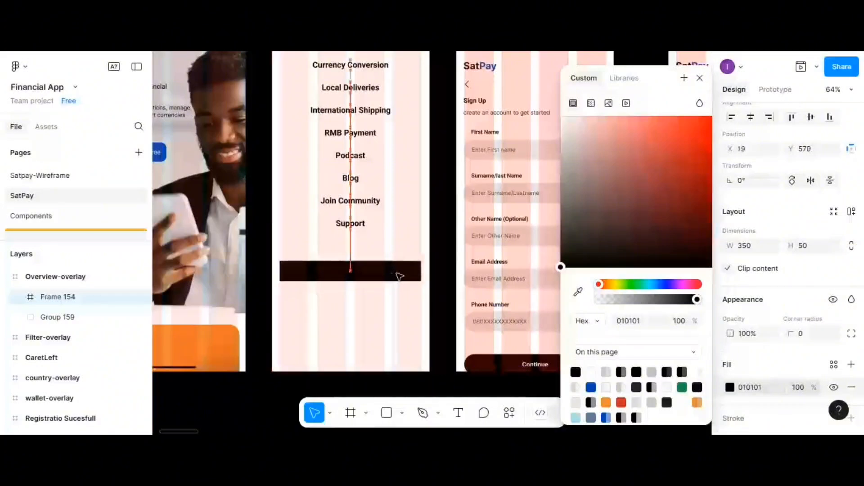
# - Round the black frame's corners with a radius of 10 and deselect it
pyautogui.click(805, 335)
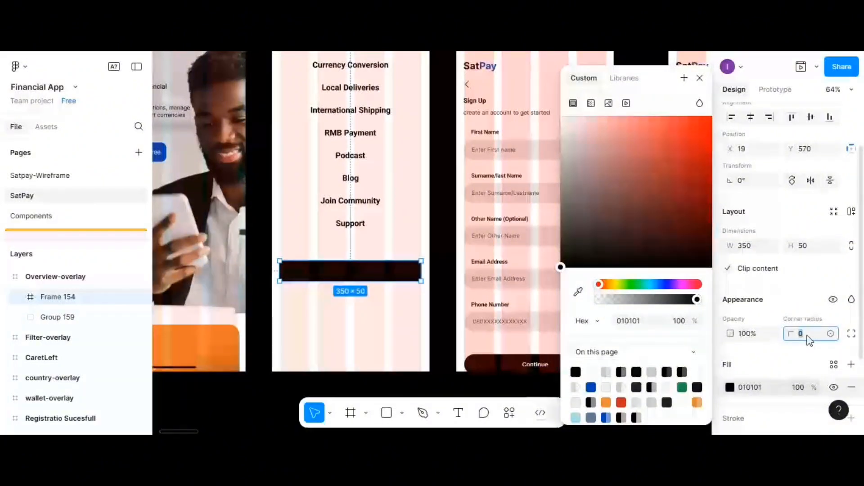
pyautogui.write('10')
pyautogui.press('Return')
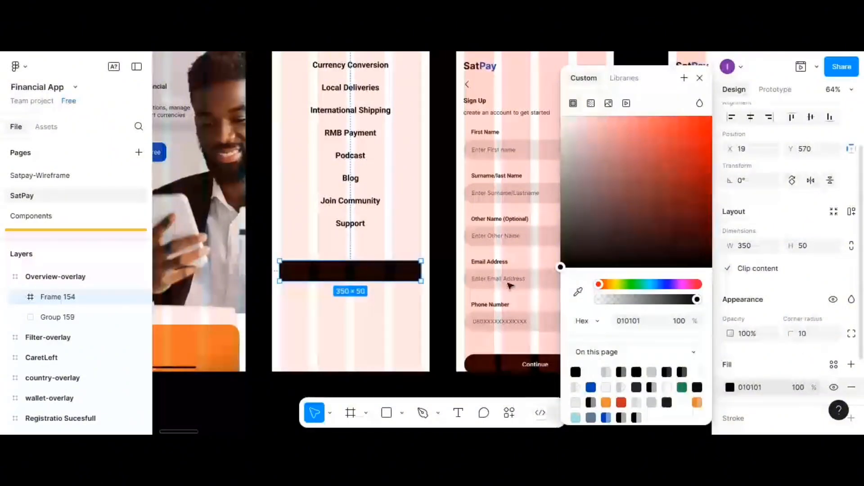
pyautogui.click(391, 214)
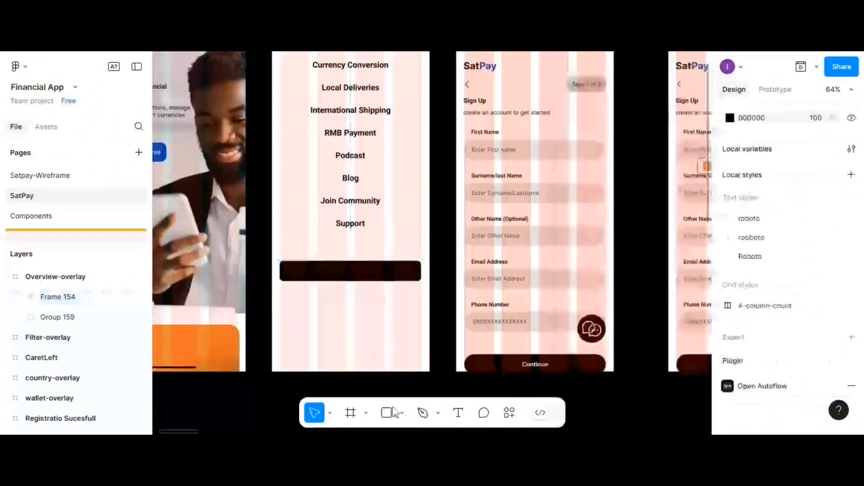
# - Add a text reading "Login" in the empty area below the black frame
pyautogui.click(458, 413)
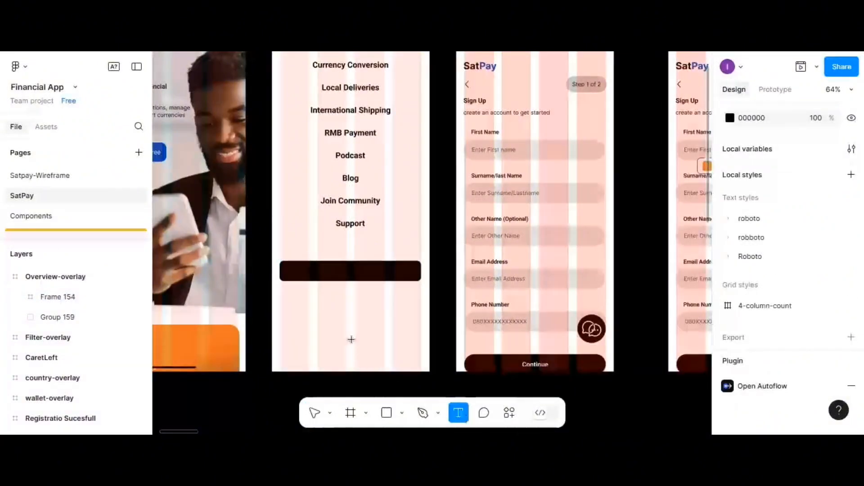
pyautogui.click(347, 329)
pyautogui.write('lo')
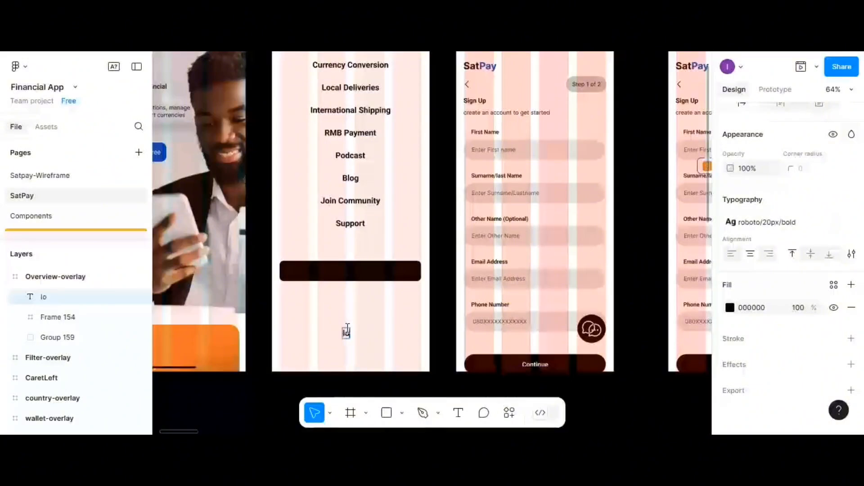
pyautogui.write('gin')
pyautogui.press('BackSpace')
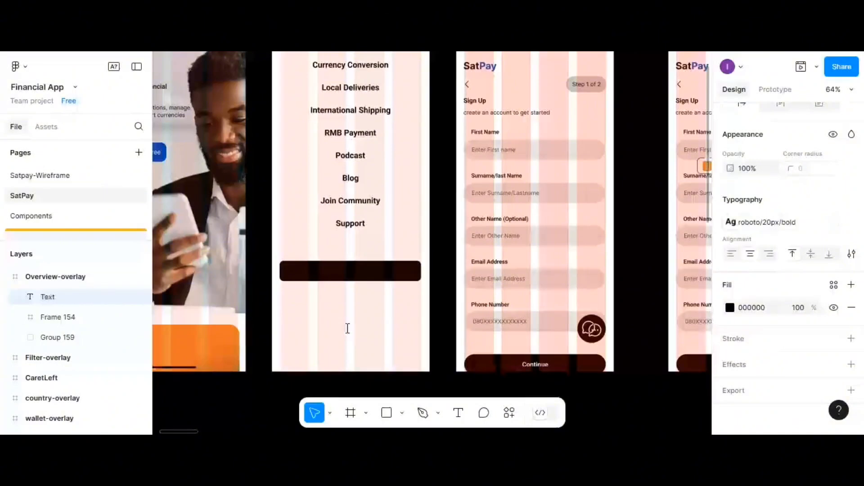
pyautogui.write('Login')
pyautogui.press('Escape')
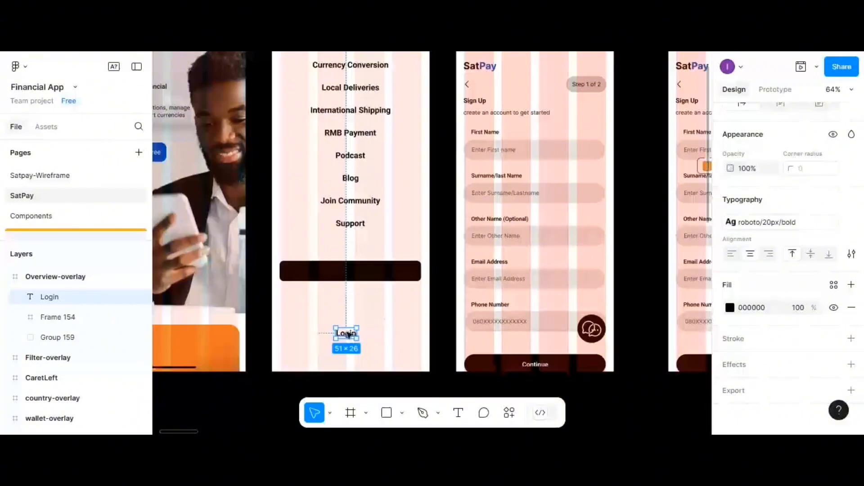
# - Move the Login text into the black frame, centred horizontally, and change its fill to FFFFFF
pyautogui.moveTo(348, 335); pyautogui.dragTo(358, 273)
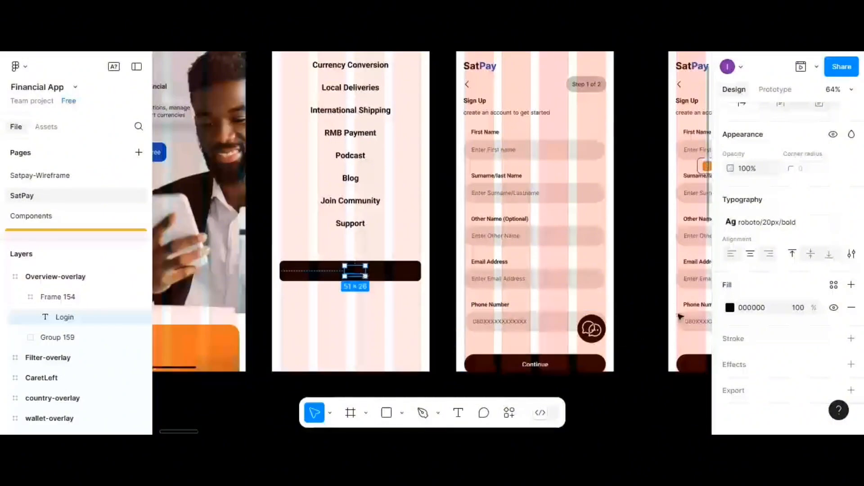
pyautogui.click(730, 308)
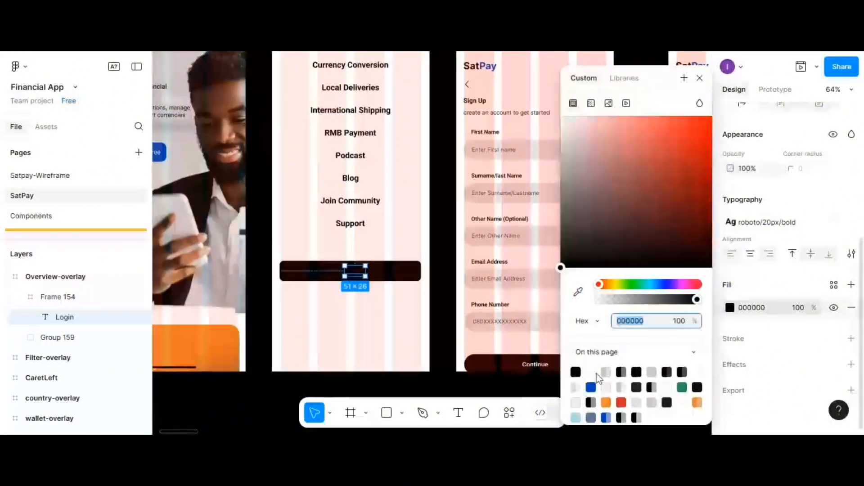
pyautogui.click(592, 372)
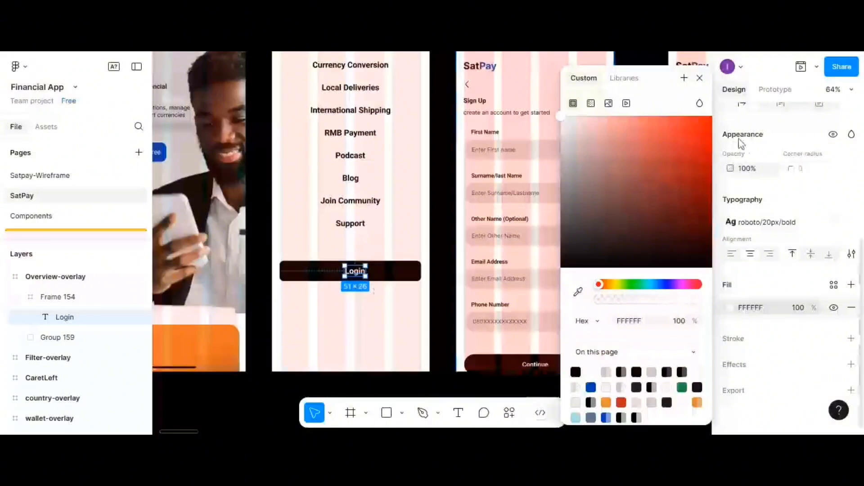
pyautogui.scroll(5, 786, 177)
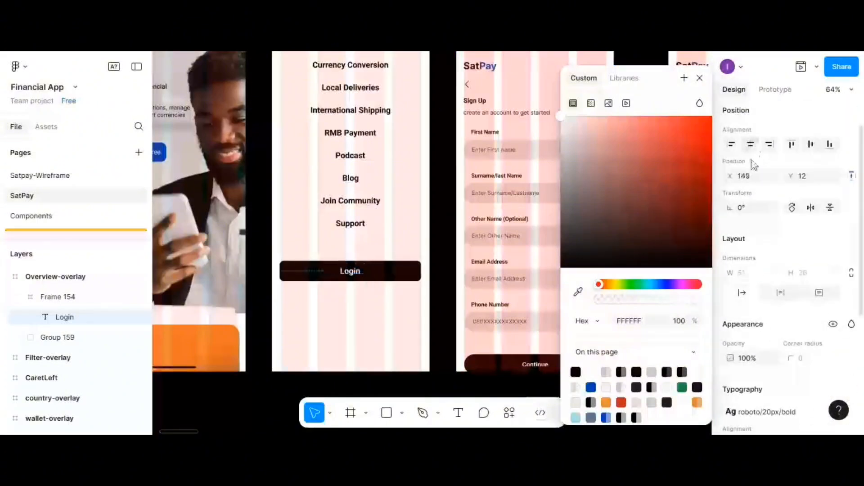
# - Apply the roboto/16px/bold text style to the Login text and centre it vertically in the black frame
pyautogui.scroll(-4, 809, 265)
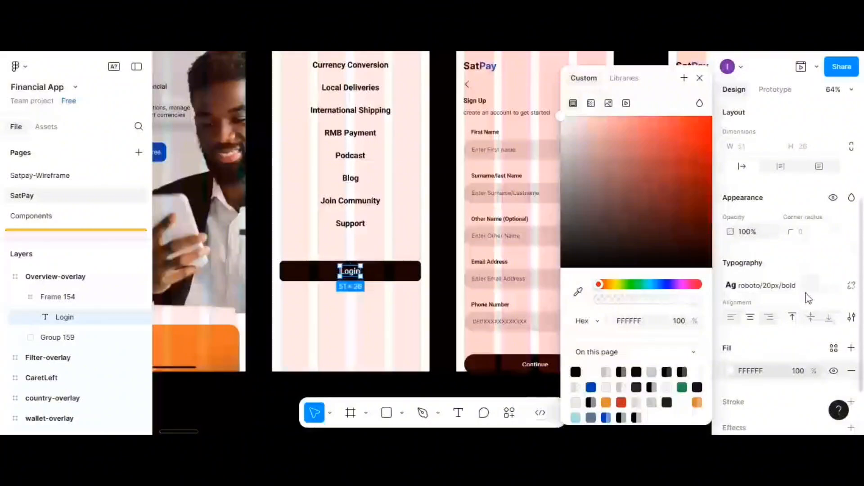
pyautogui.click(851, 286)
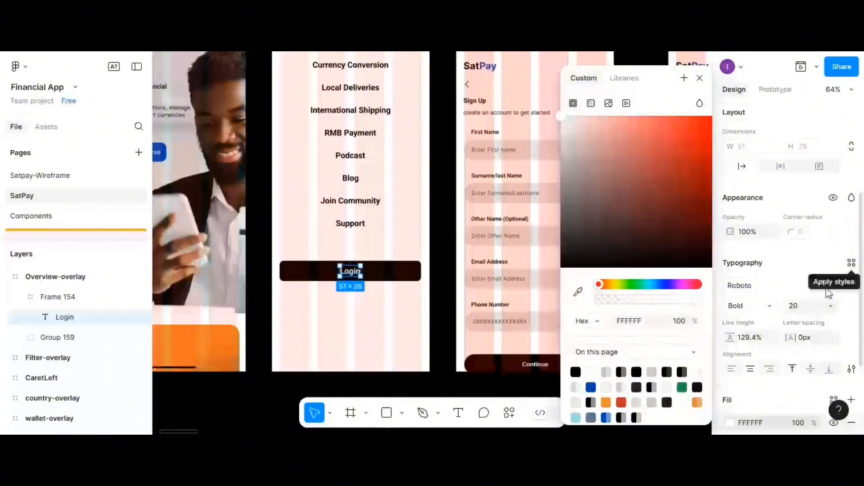
pyautogui.click(852, 263)
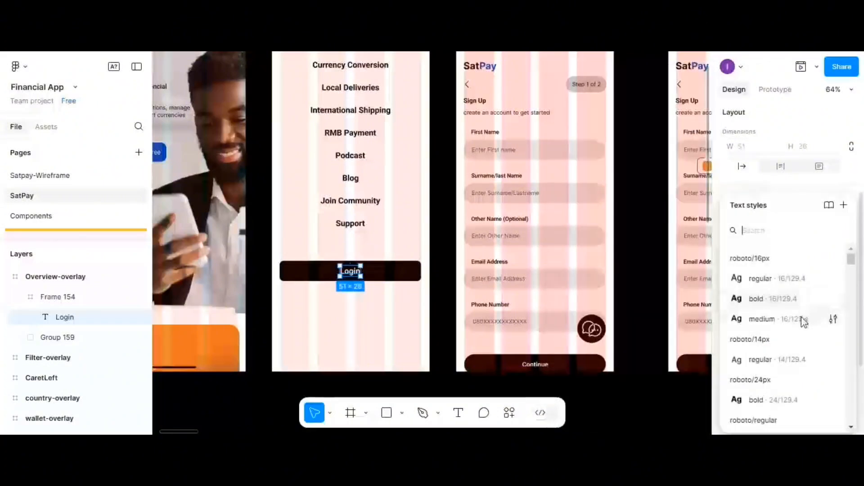
pyautogui.click(794, 300)
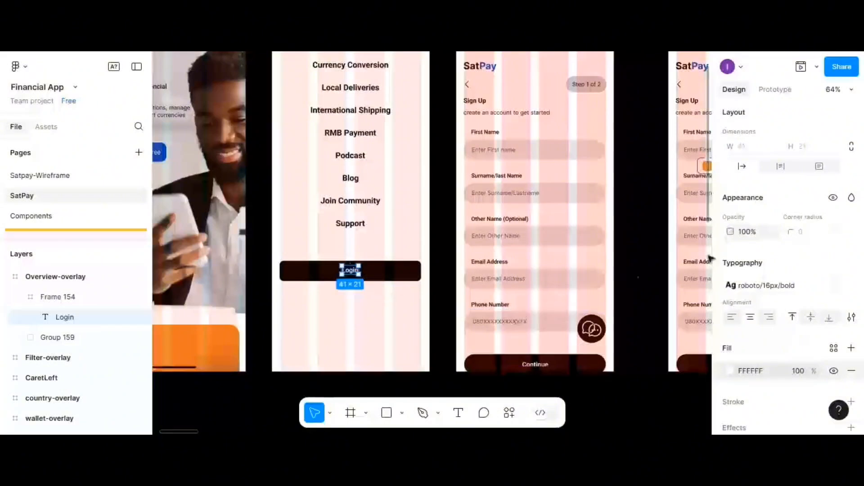
pyautogui.scroll(4, 766, 267)
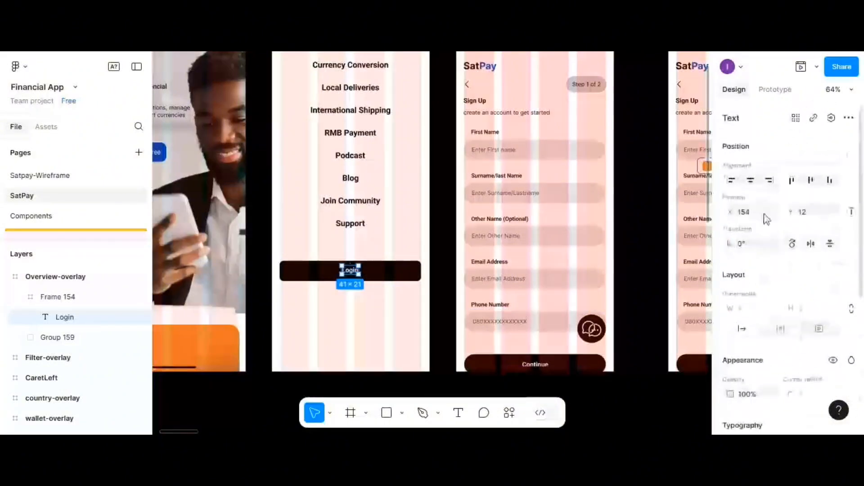
pyautogui.click(811, 180)
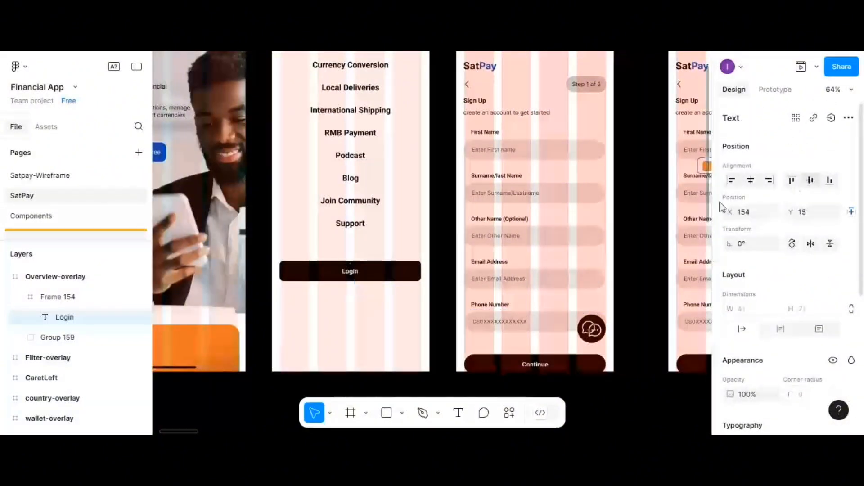
# - Duplicate the Login button just below the original at X 20, Y 637 and change the copy's text to "Get Started-It's Free"
pyautogui.click(404, 275)
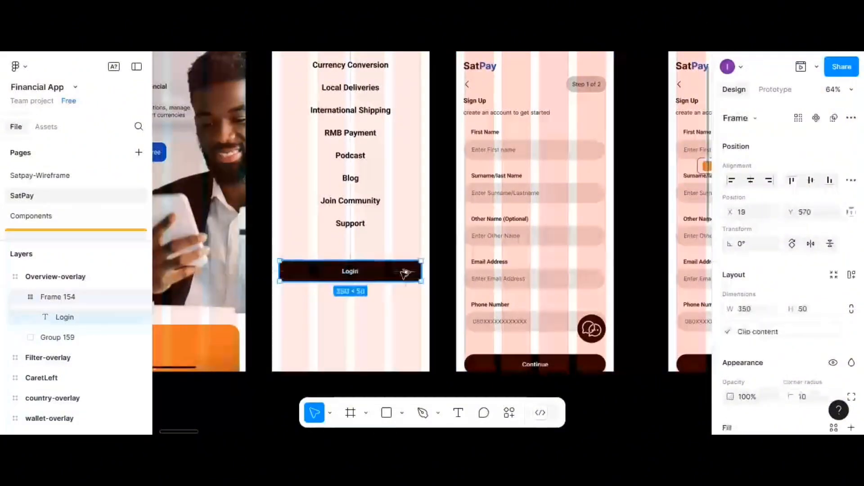
pyautogui.moveTo(405, 274); pyautogui.dragTo(405, 300)
pyautogui.doubleClick(351, 300)
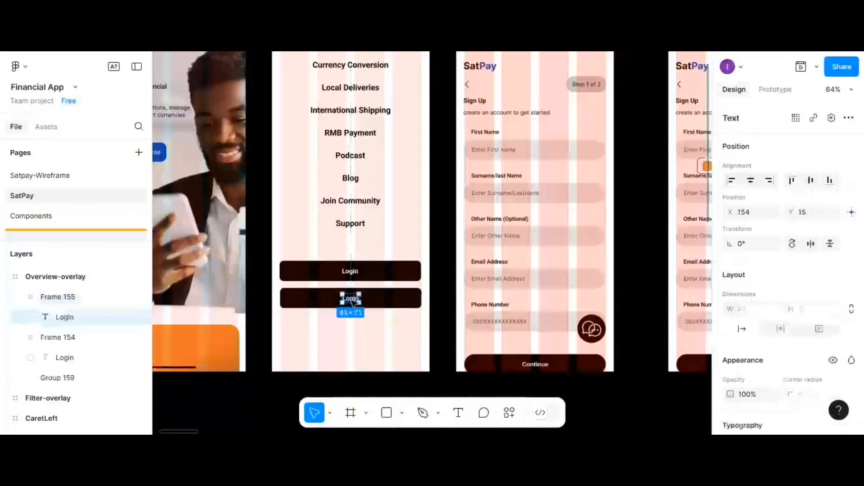
pyautogui.doubleClick(351, 299)
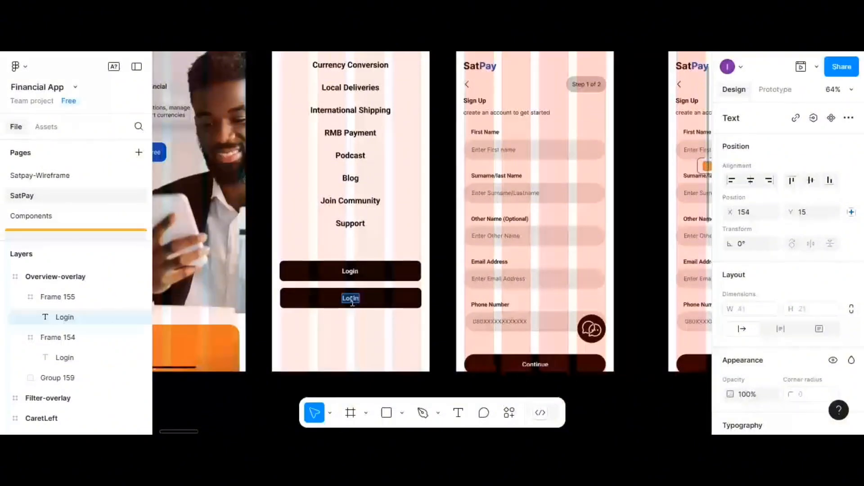
pyautogui.write('Get Started-')
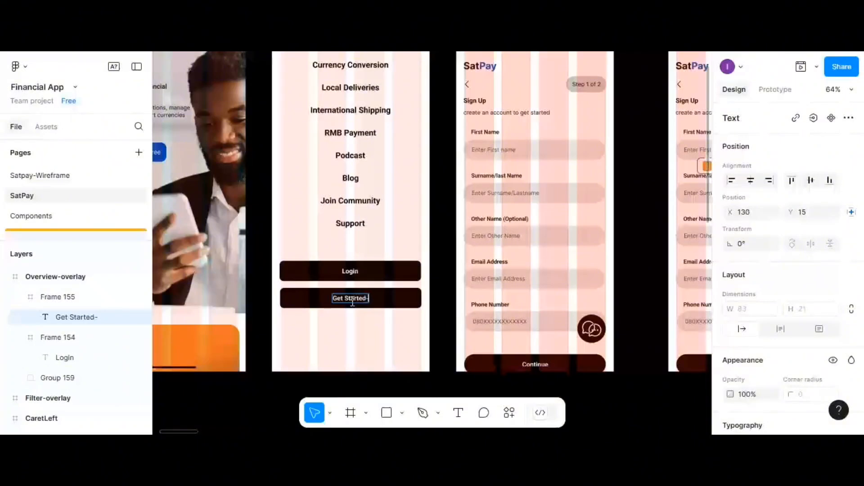
pyautogui.write("It's Fre")
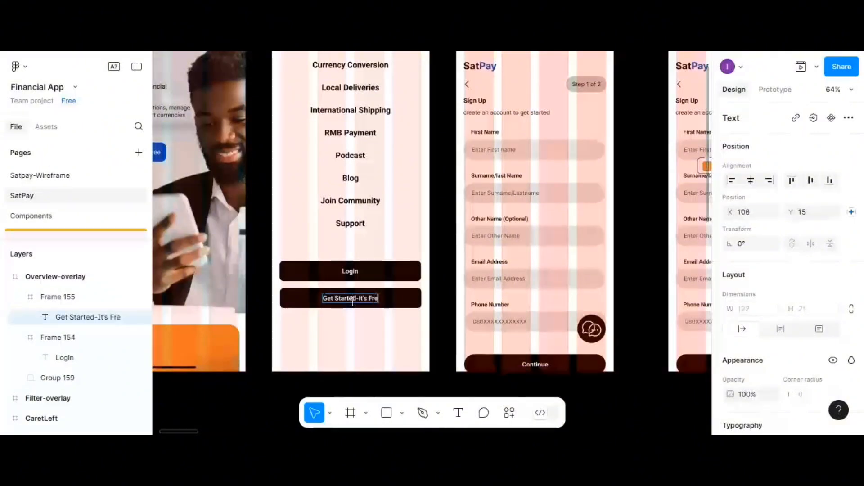
pyautogui.write('e')
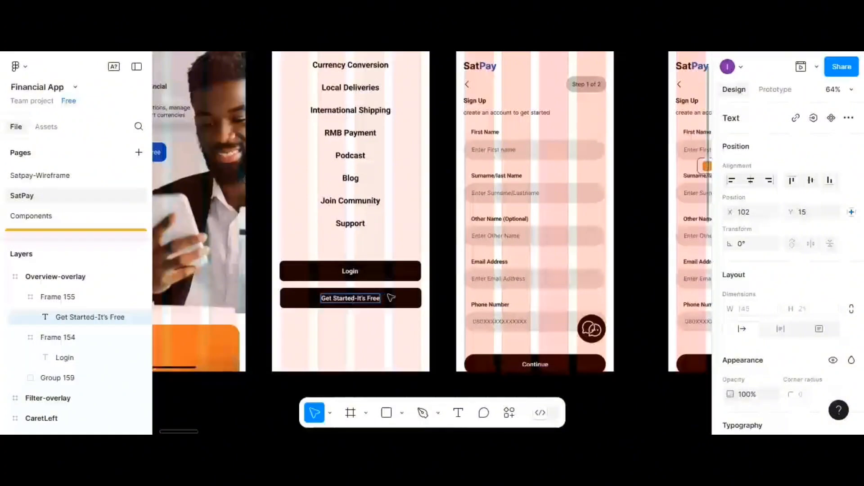
pyautogui.press('Escape')
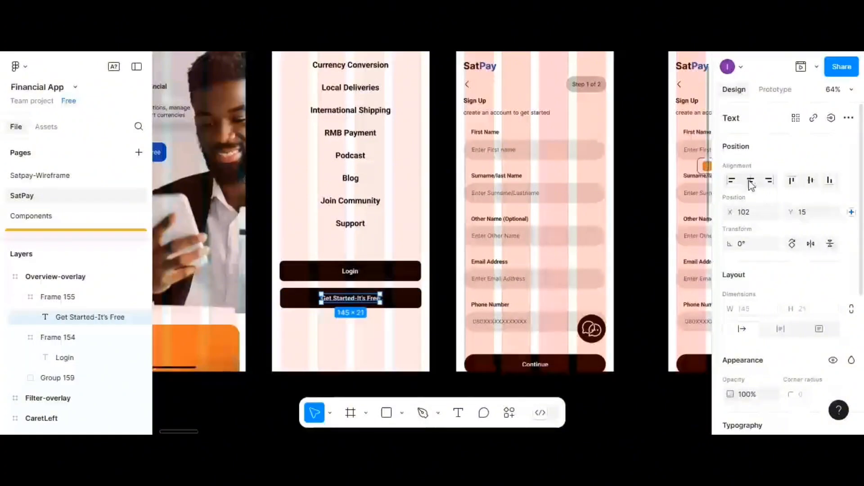
# - Change the fill of the Get Started-It's Free button to the blue 0047B3
pyautogui.click(409, 307)
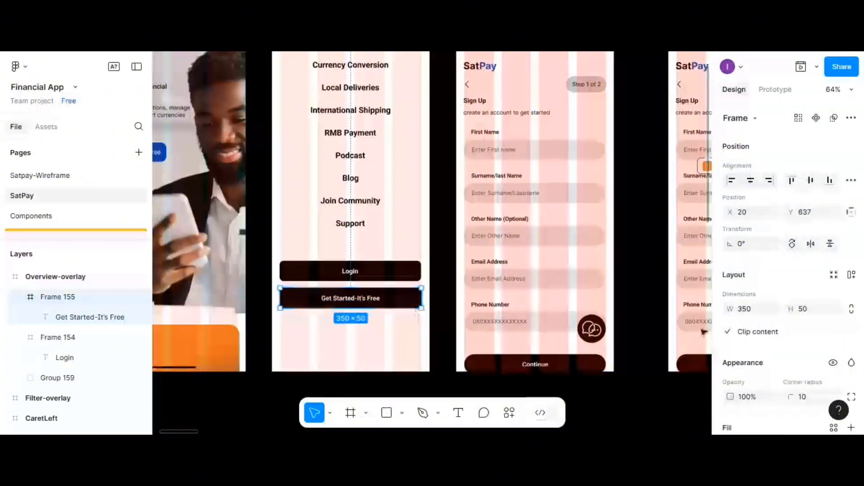
pyautogui.scroll(-5, 722, 329)
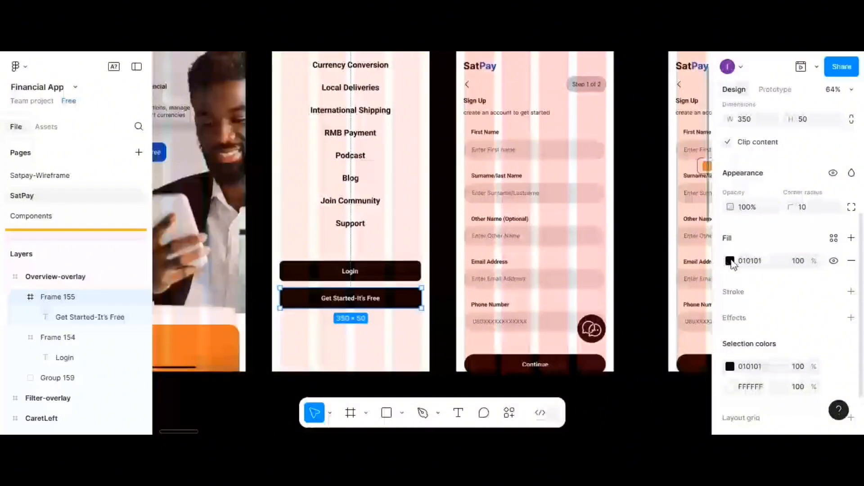
pyautogui.click(730, 261)
pyautogui.click(592, 387)
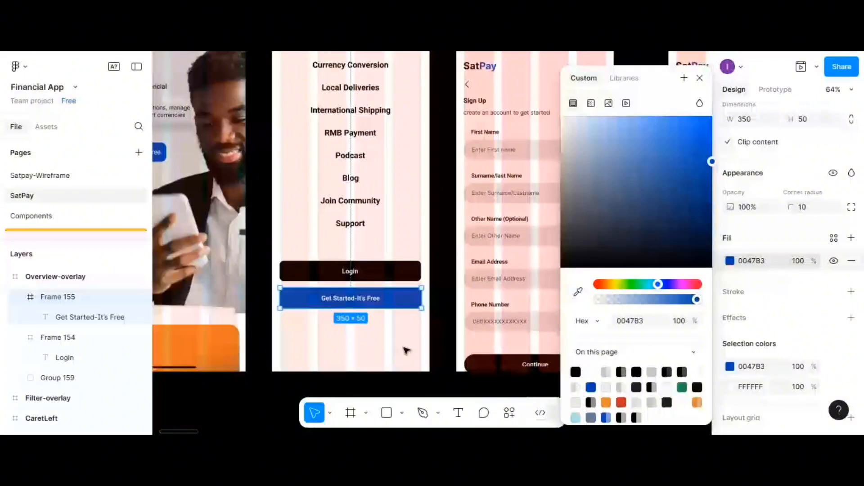
# - Set the vertical spacing between the Login and Get Started-It's Free buttons to 15 and group the two buttons
pyautogui.click(405, 276)
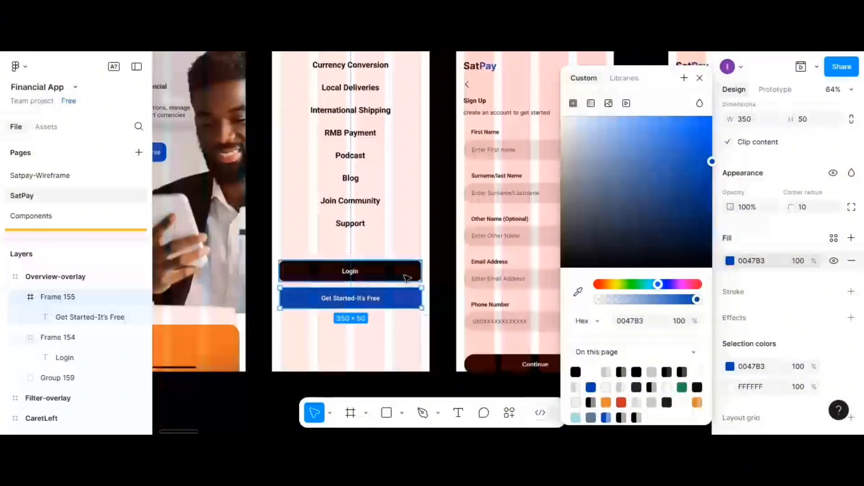
pyautogui.keyDown('shift'); pyautogui.click(405, 293); pyautogui.keyUp('shift')
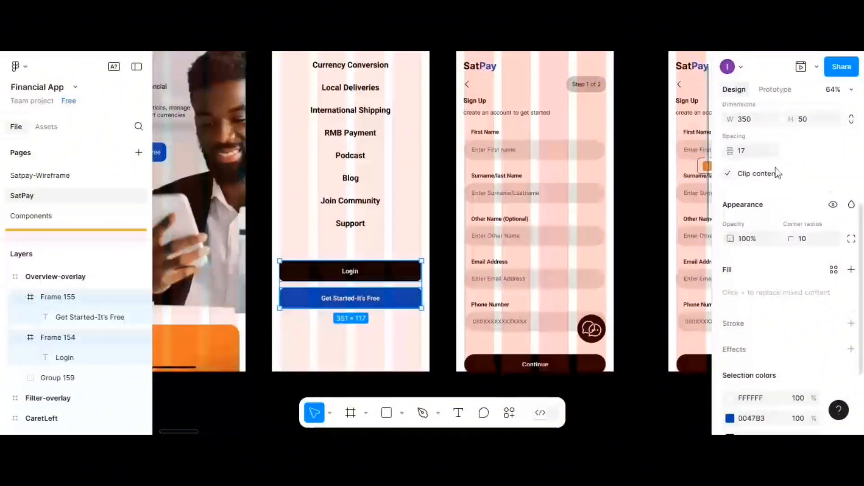
pyautogui.click(747, 153)
pyautogui.write('15')
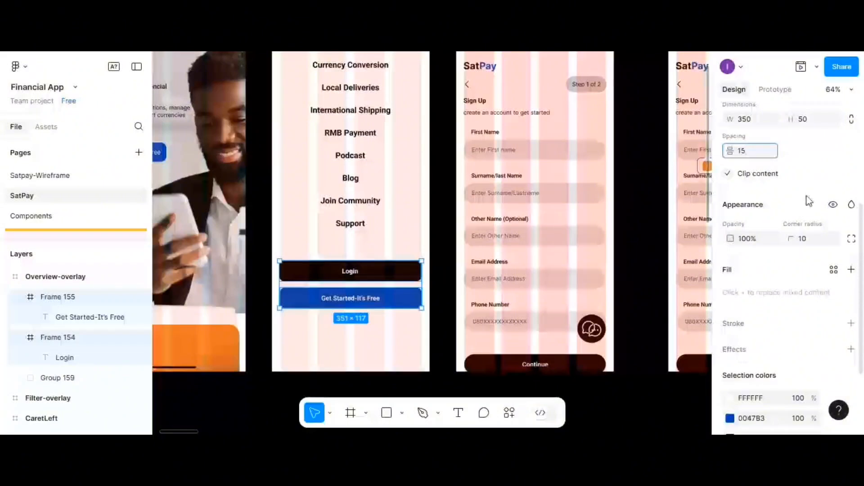
pyautogui.hotkey('ctrl', 'g')
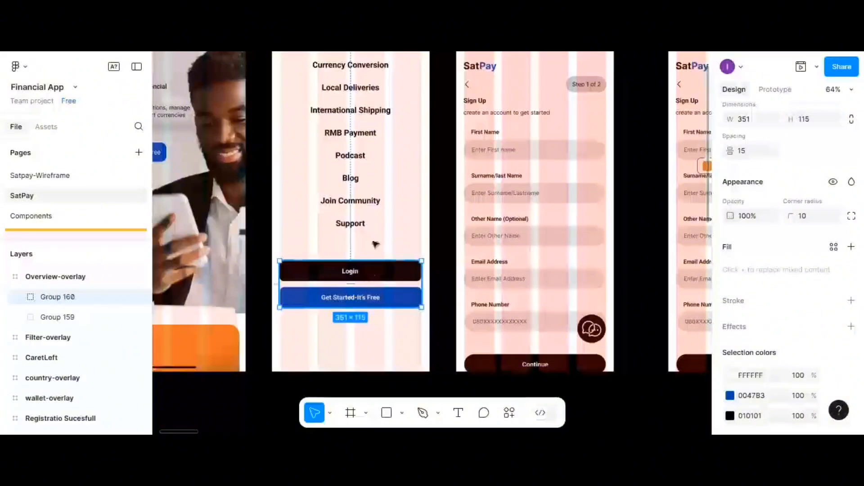
# - Move the button group down in the Overview-overlay frame and set its Y position to 630
pyautogui.scroll(1, 376, 225)
pyautogui.scroll(2, 377, 225)
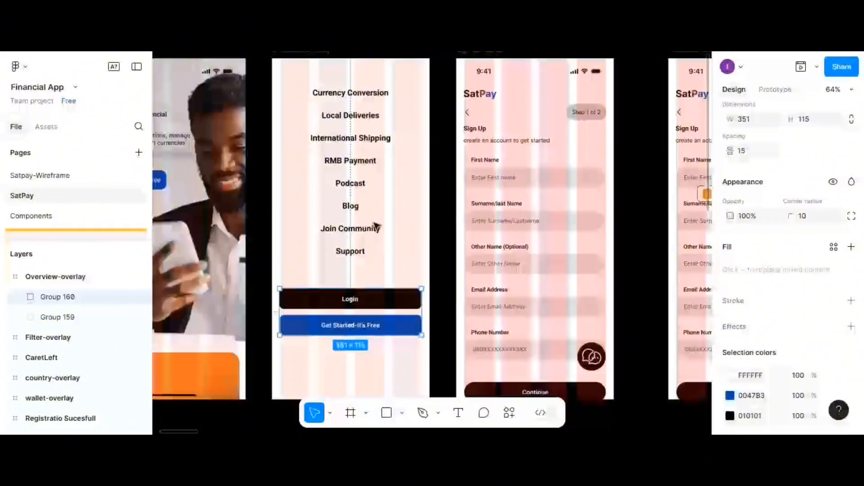
pyautogui.scroll(-4, 376, 227)
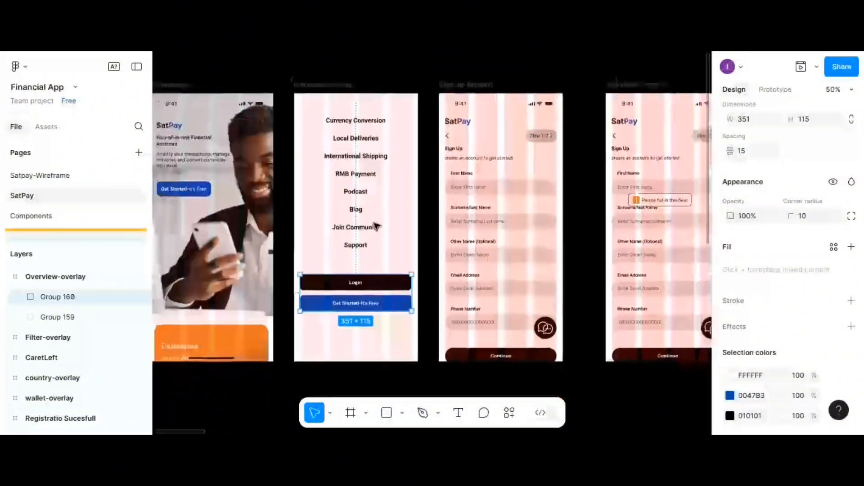
pyautogui.scroll(-1, 376, 226)
pyautogui.click(360, 209)
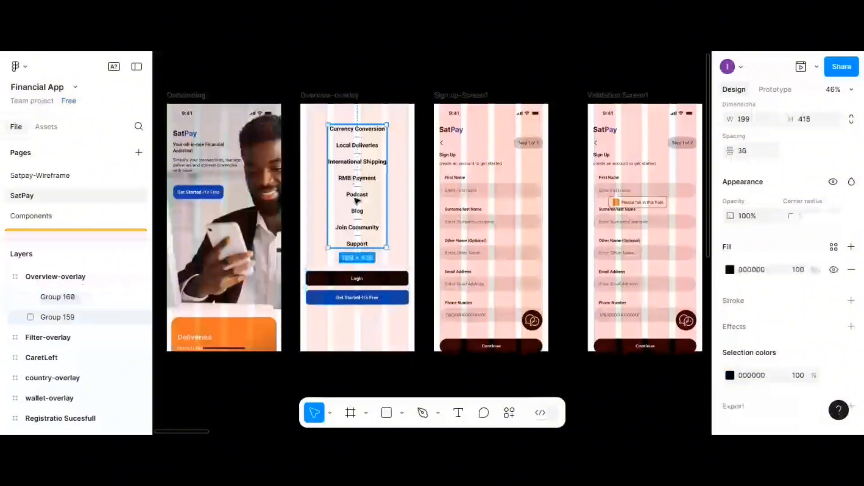
pyautogui.click(372, 278)
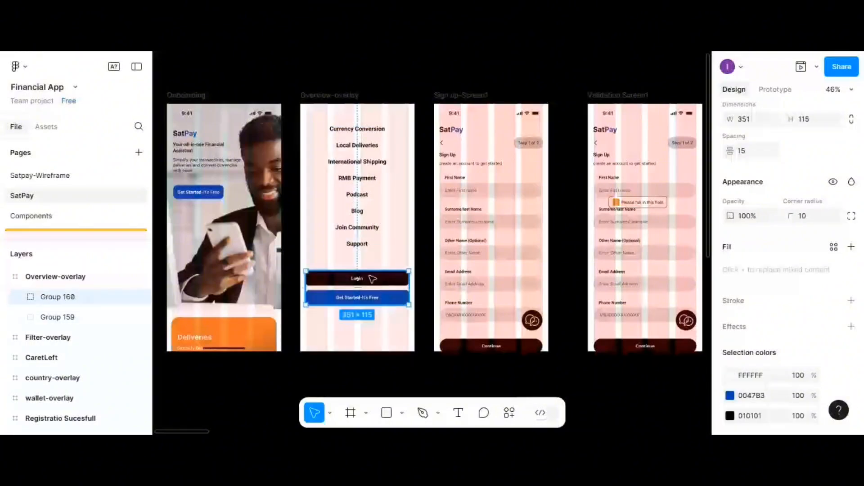
pyautogui.moveTo(372, 280); pyautogui.dragTo(396, 294)
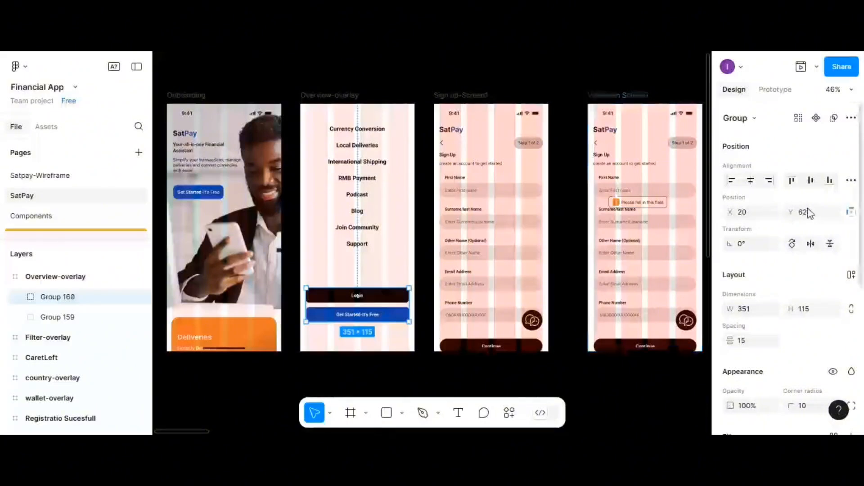
pyautogui.click(809, 212)
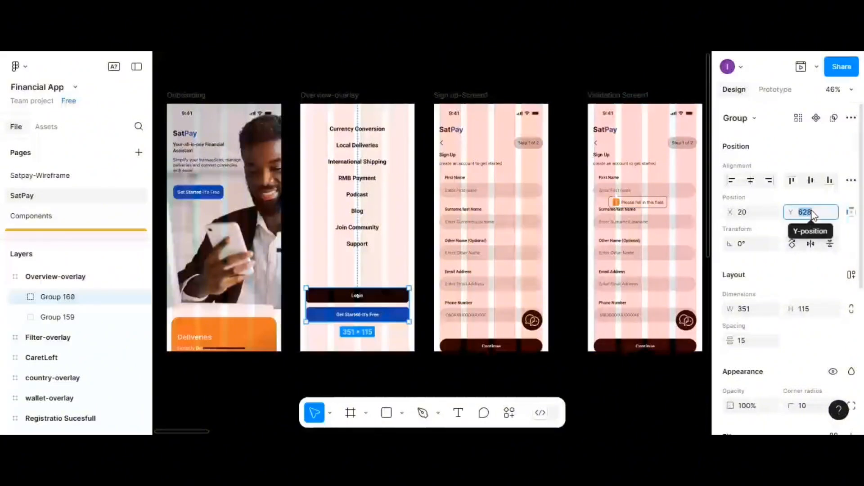
pyautogui.write('630')
pyautogui.press('Return')
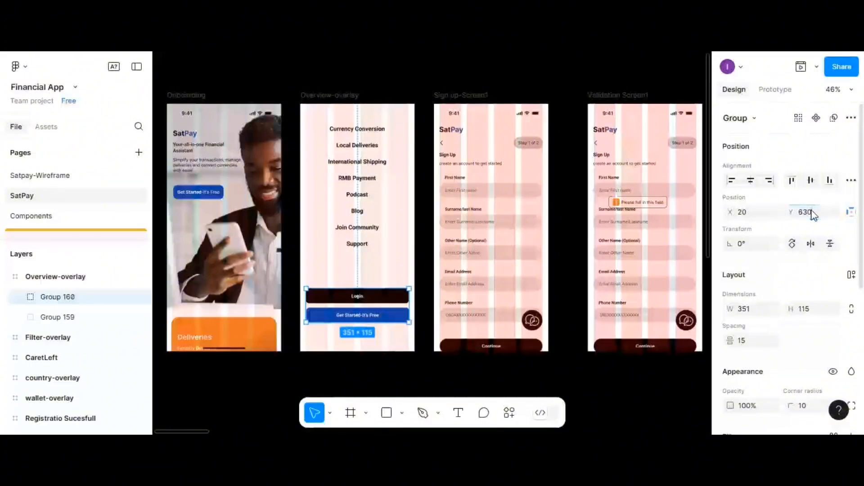
# - Align the menu item group and the button group on their horizontal centres
pyautogui.click(367, 179)
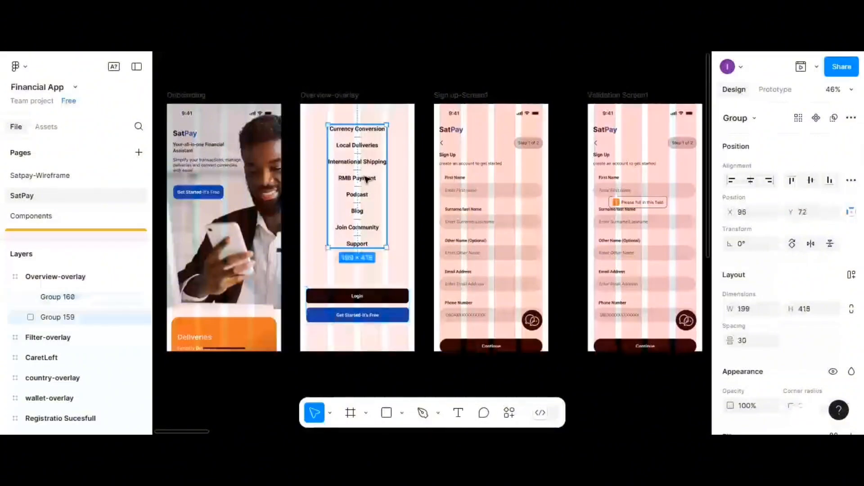
pyautogui.press('Left')
pyautogui.keyDown('shift'); pyautogui.click(378, 296); pyautogui.keyUp('shift')
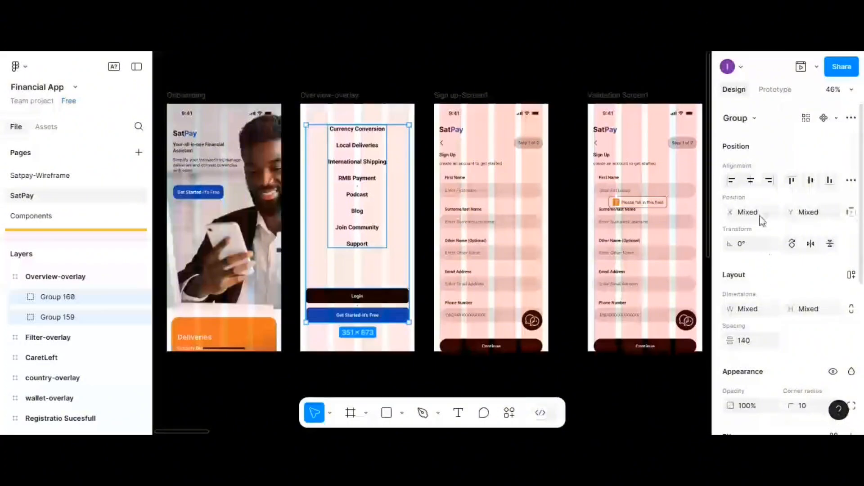
pyautogui.click(750, 180)
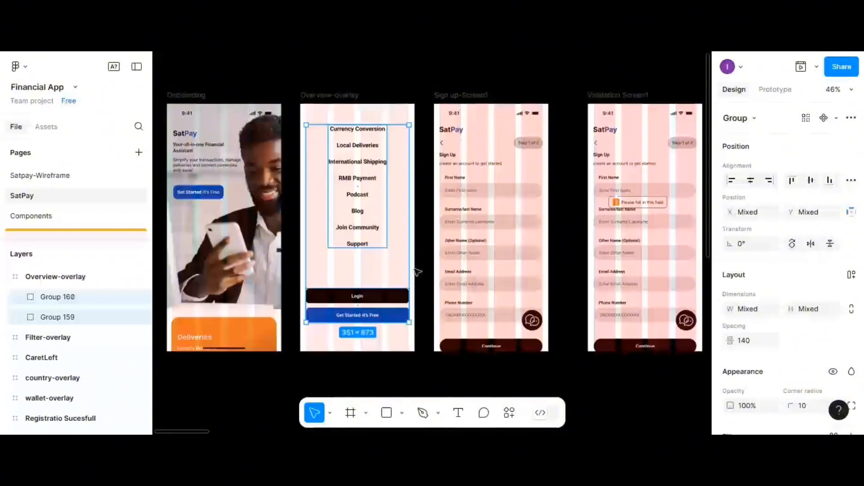
# - Move the menu item group down to Y 120 and centre it horizontally in the Overview-overlay frame
pyautogui.click(390, 118)
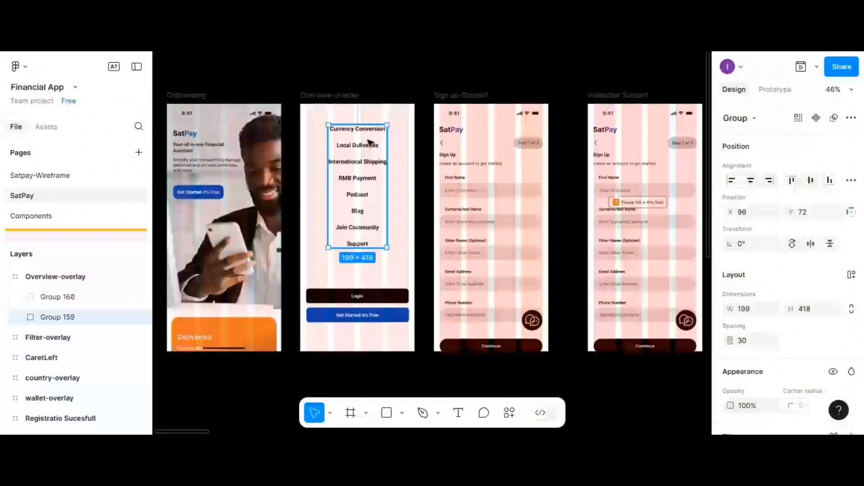
pyautogui.moveTo(369, 143); pyautogui.dragTo(370, 156)
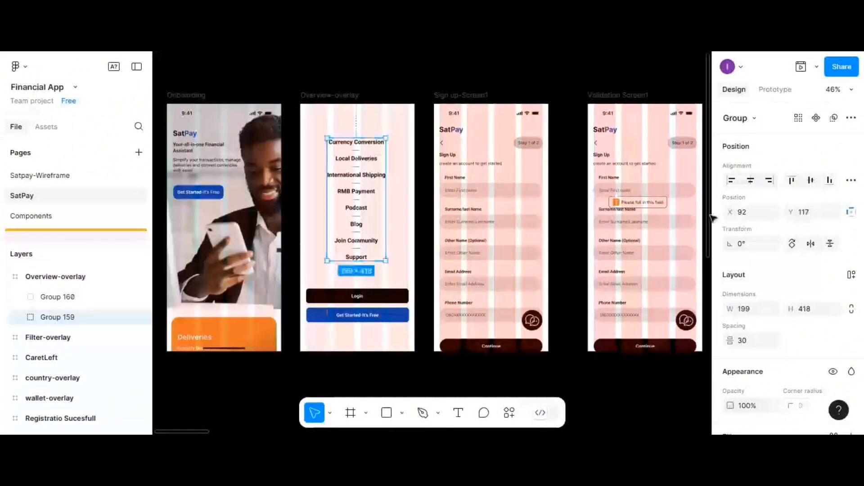
pyautogui.click(813, 214)
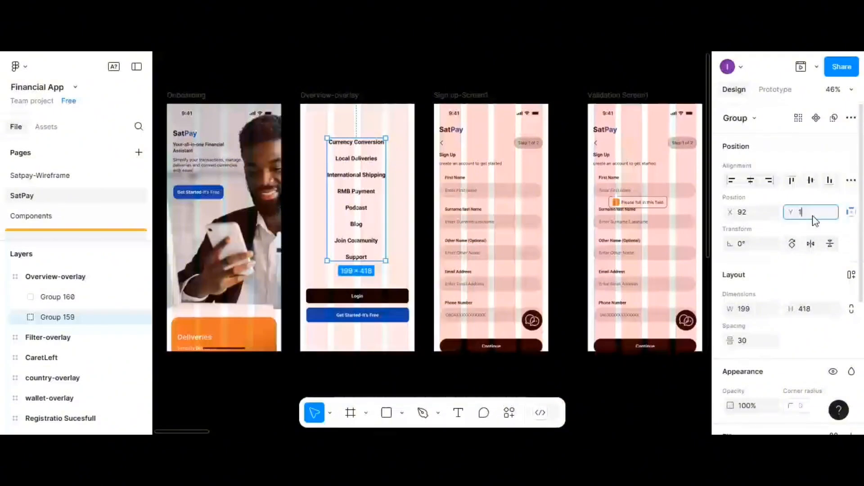
pyautogui.write('20')
pyautogui.press('Return')
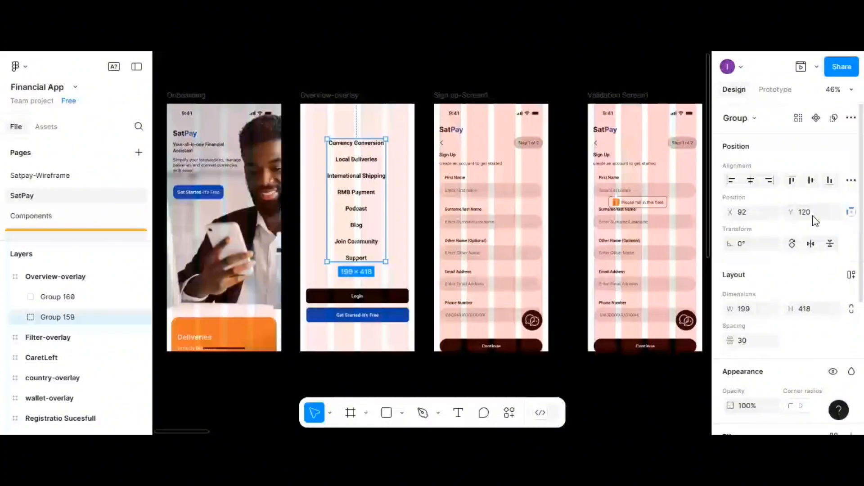
pyautogui.click(750, 180)
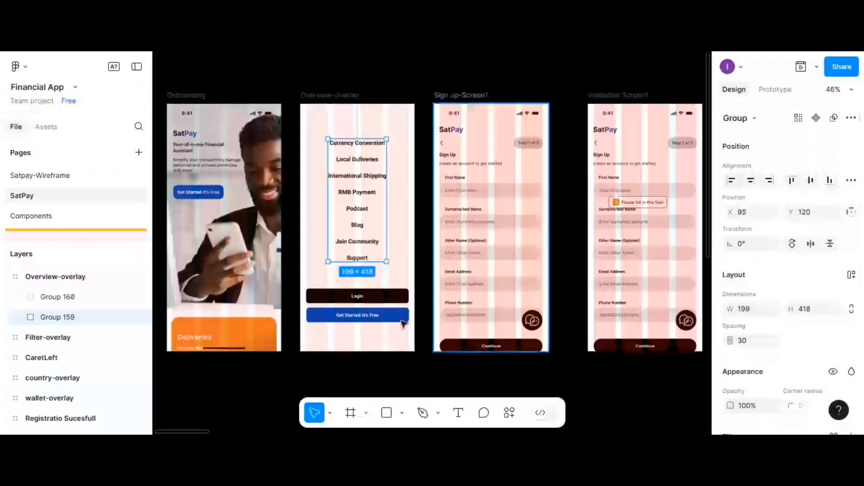
pyautogui.click(381, 346)
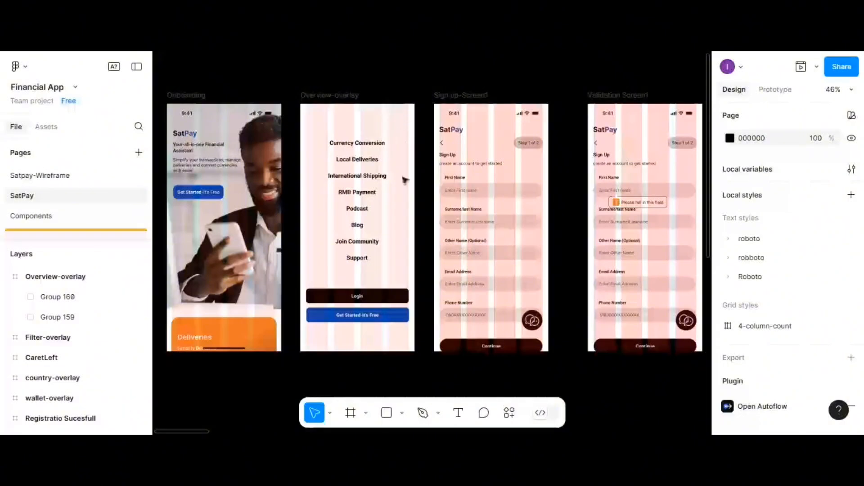
# - Find the X icon with the Phosphor Icons plugin by searching "cance", insert it and place it in the Overview-overlay frame at X 333, Y 44
pyautogui.rightClick(421, 368)
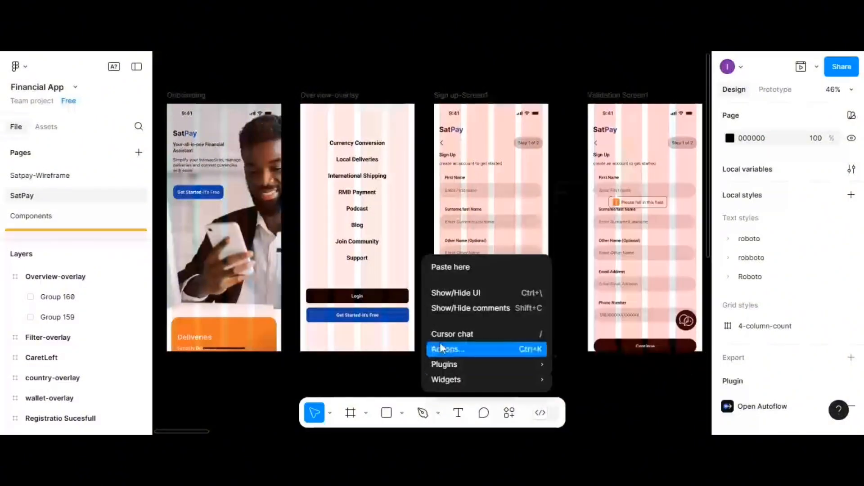
pyautogui.moveTo(444, 364)
pyautogui.click(589, 222)
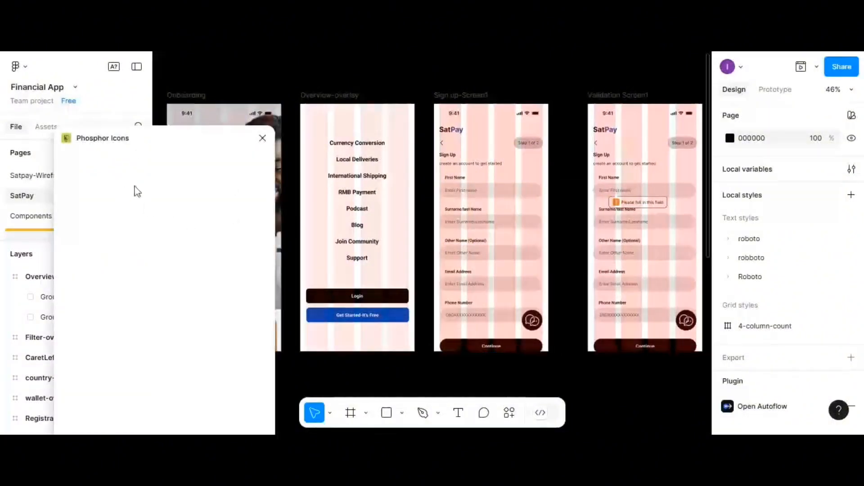
pyautogui.click(90, 165)
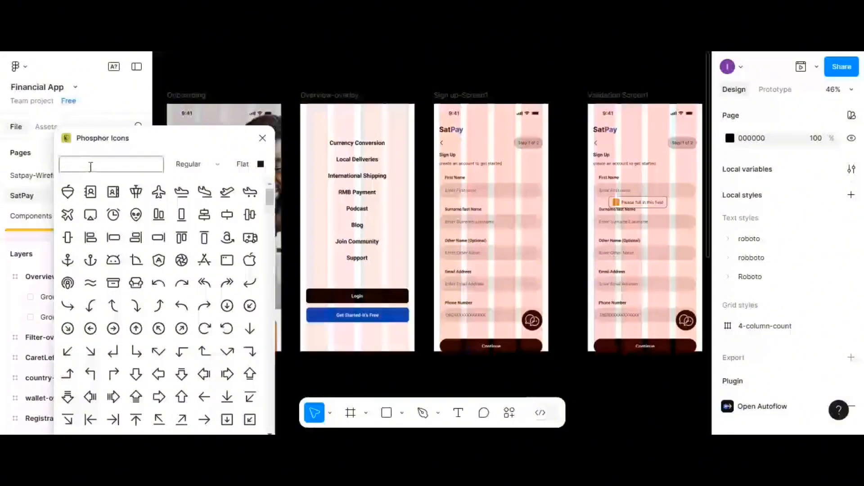
pyautogui.write('cance')
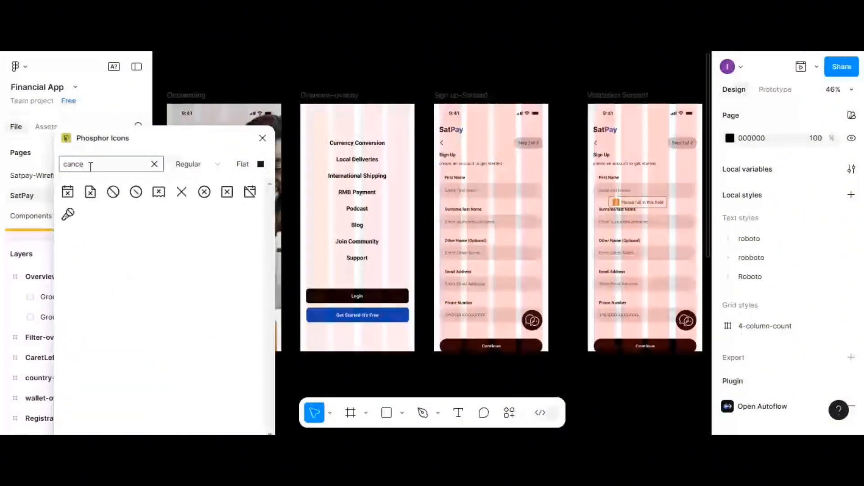
pyautogui.click(182, 192)
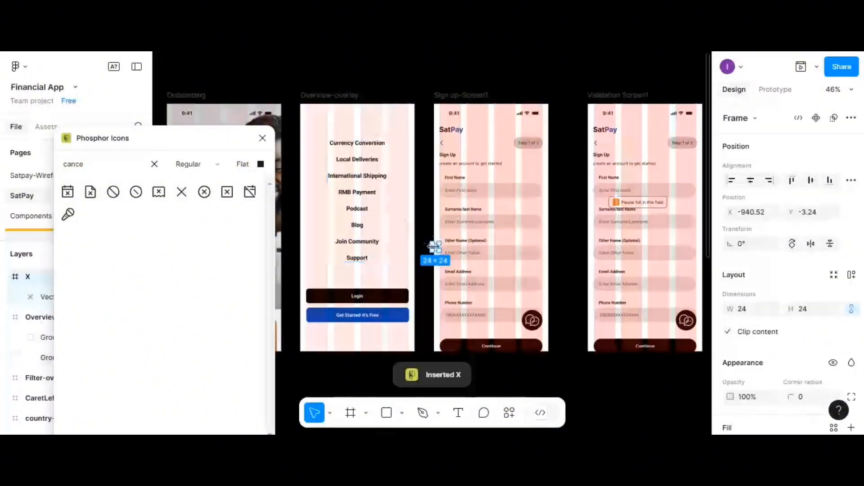
pyautogui.moveTo(375, 123); pyautogui.dragTo(402, 120)
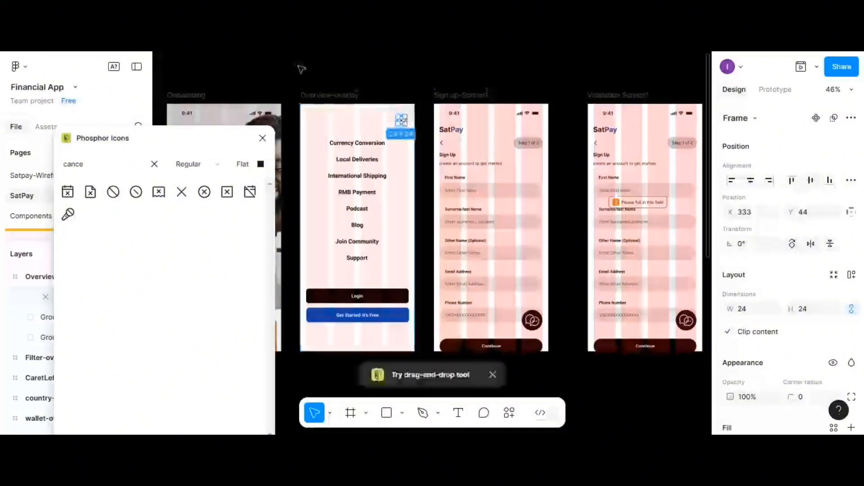
pyautogui.click(262, 138)
# - Give the X icon's frame a corner radius of 50 and a grey CAC5C5 fill
pyautogui.scroll(6, 335, 177)
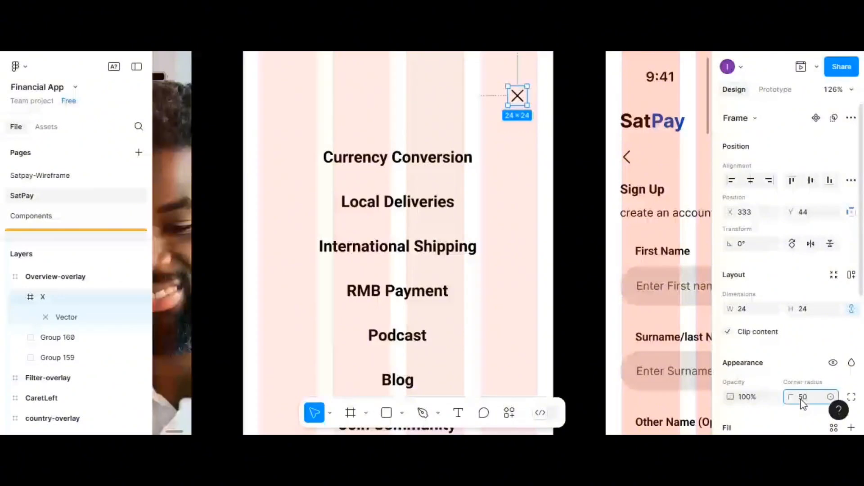
pyautogui.press('Return')
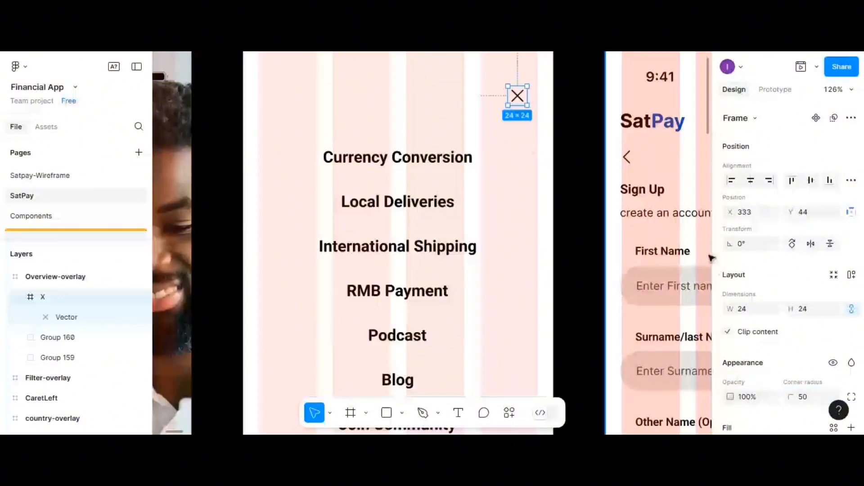
pyautogui.scroll(-5, 748, 346)
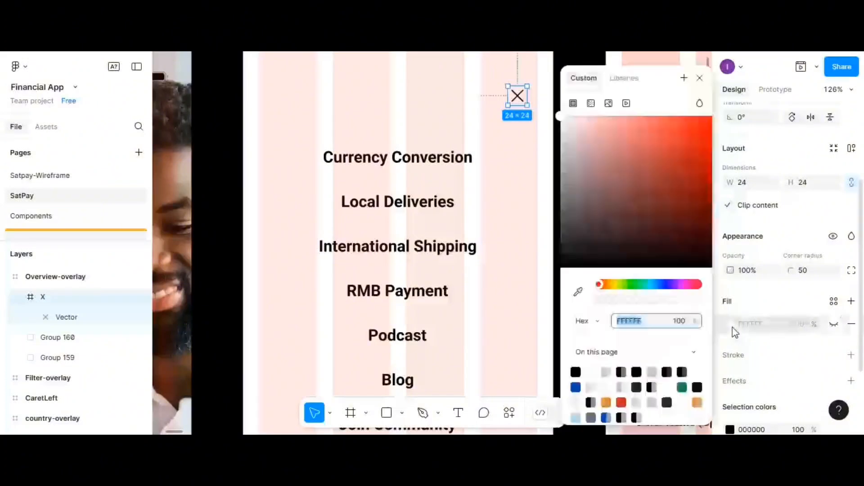
pyautogui.click(730, 323)
pyautogui.click(652, 372)
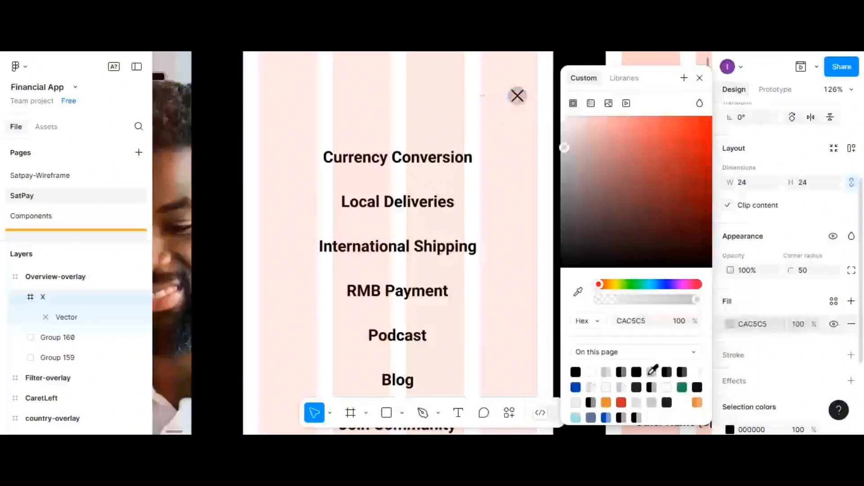
# - Scale the X vector inside the grey circle down to about 11 × 11 and centre it horizontally and vertically
pyautogui.click(330, 414)
pyautogui.click(333, 382)
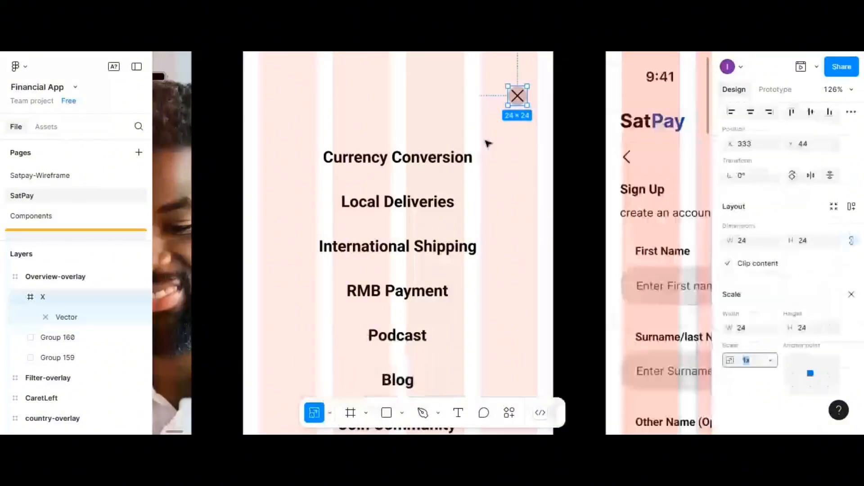
pyautogui.doubleClick(523, 96)
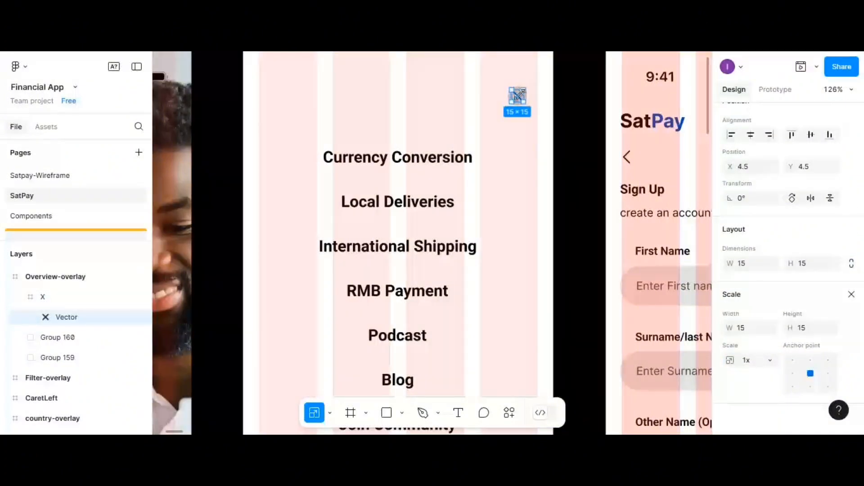
pyautogui.moveTo(519, 94); pyautogui.dragTo(521, 94)
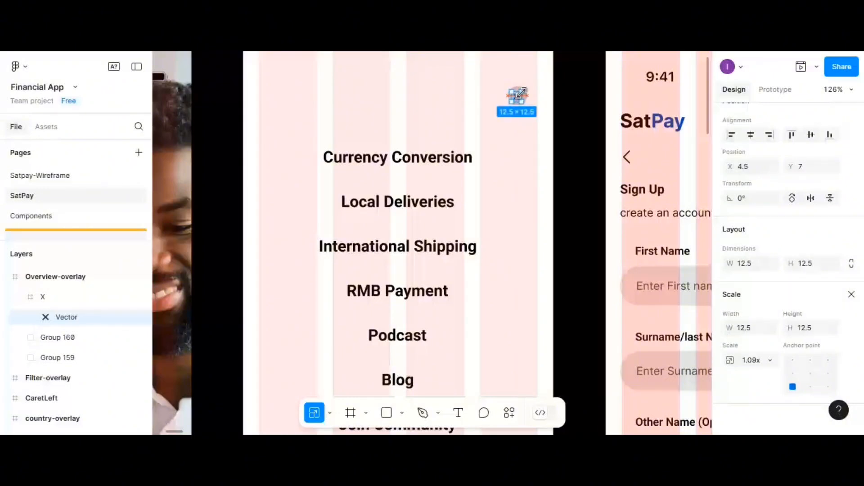
pyautogui.click(751, 135)
pyautogui.moveTo(522, 94); pyautogui.dragTo(518, 97)
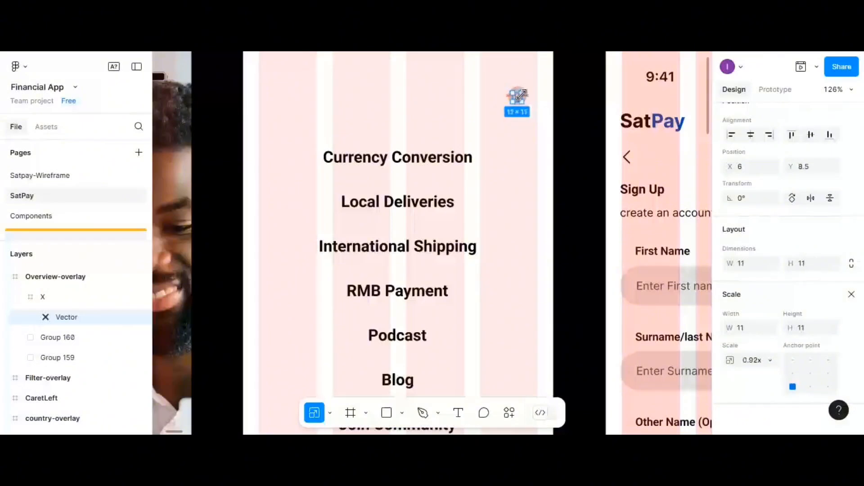
pyautogui.click(810, 134)
pyautogui.click(536, 150)
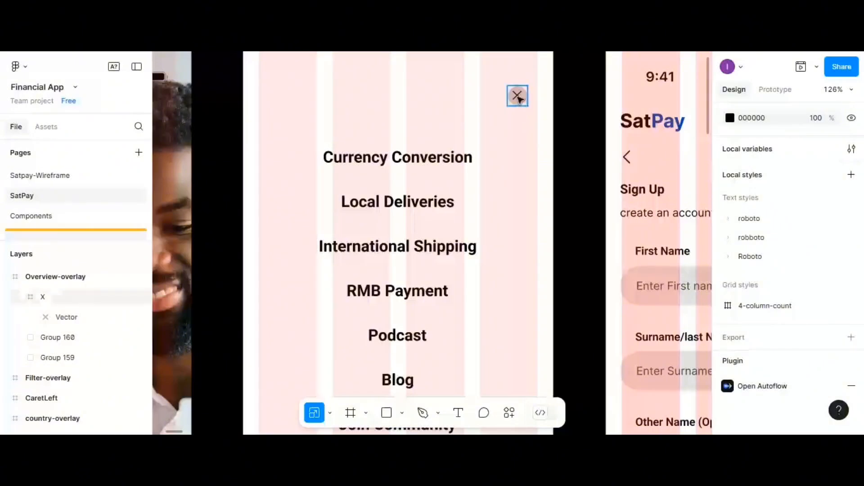
# - Move the round X icon sideways towards the Overview-overlay frame's outer edge, to X 346, keeping it at Y 44
pyautogui.doubleClick(518, 95)
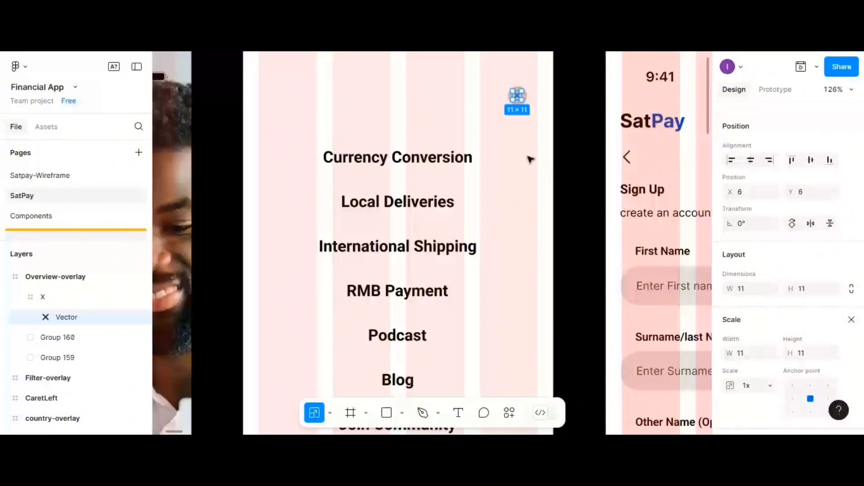
pyautogui.click(530, 160)
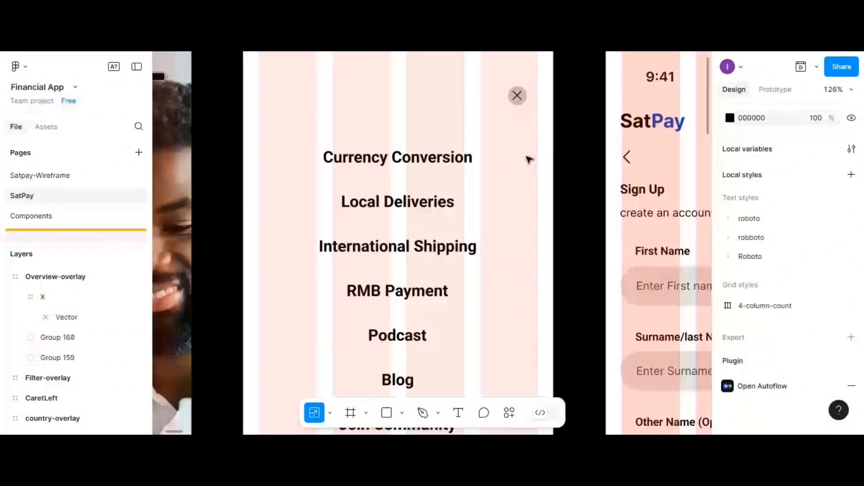
pyautogui.scroll(-2, 529, 160)
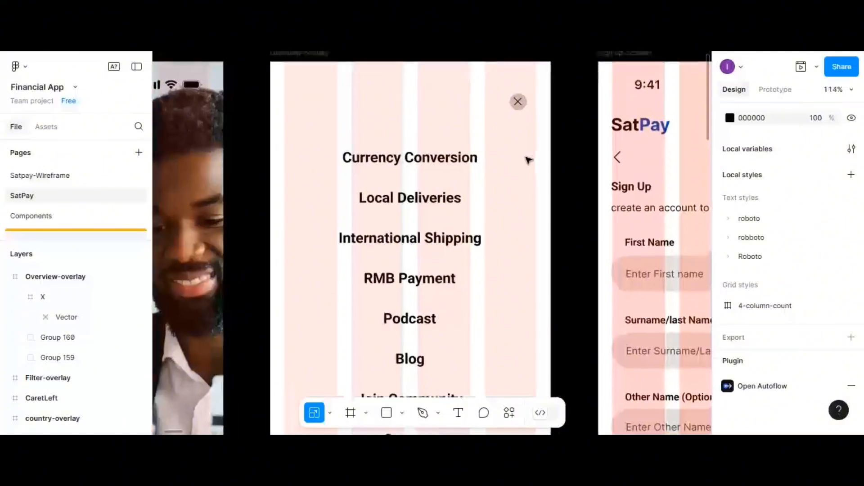
pyautogui.click(520, 109)
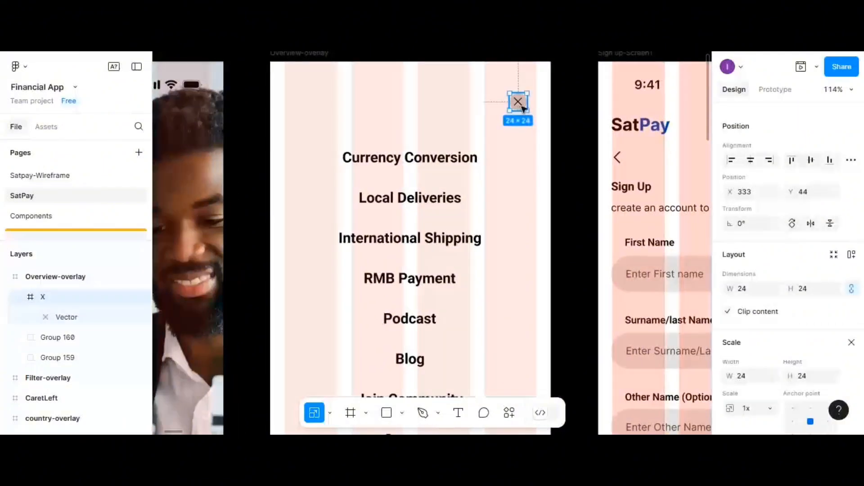
pyautogui.moveTo(523, 108); pyautogui.dragTo(529, 109)
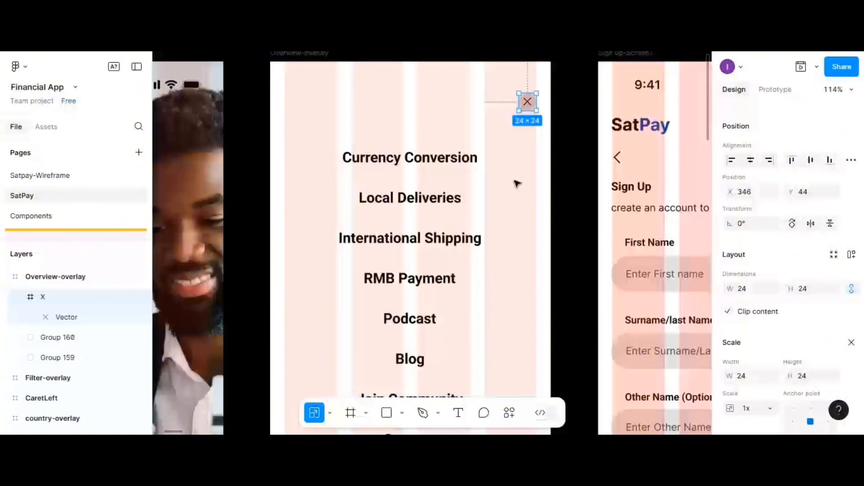
# - Return from the Scale tool to the Move tool with the Overview-overlay frame selected, and hide the layout grids
pyautogui.scroll(-3, 517, 183)
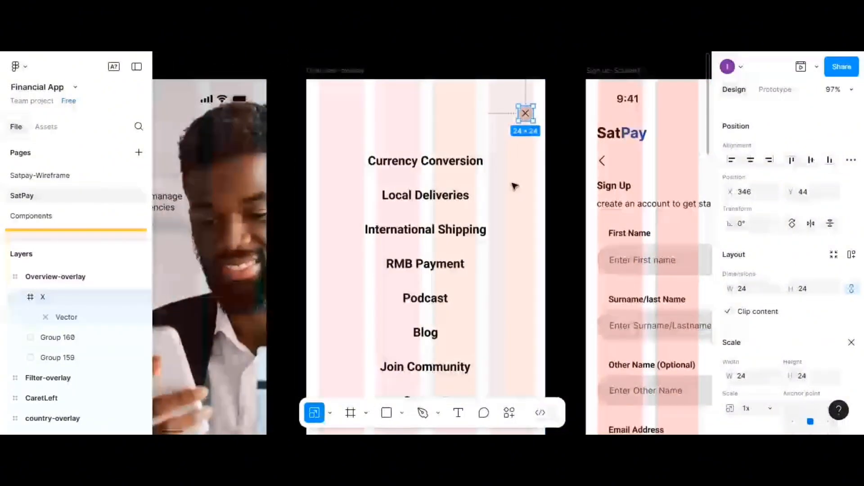
pyautogui.scroll(-3, 514, 186)
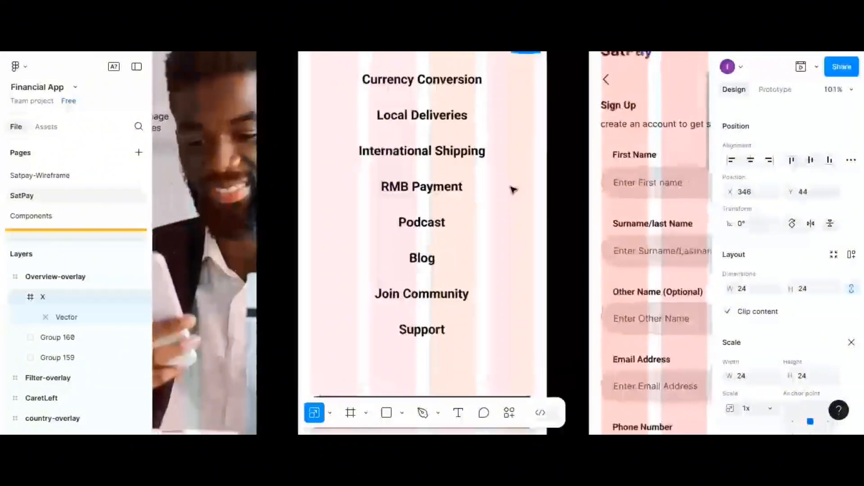
pyautogui.scroll(-3, 513, 188)
pyautogui.scroll(1, 514, 148)
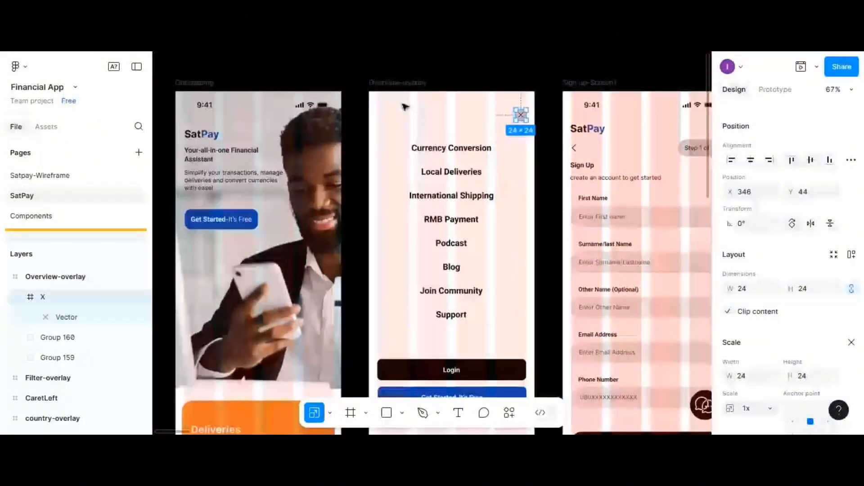
pyautogui.click(404, 106)
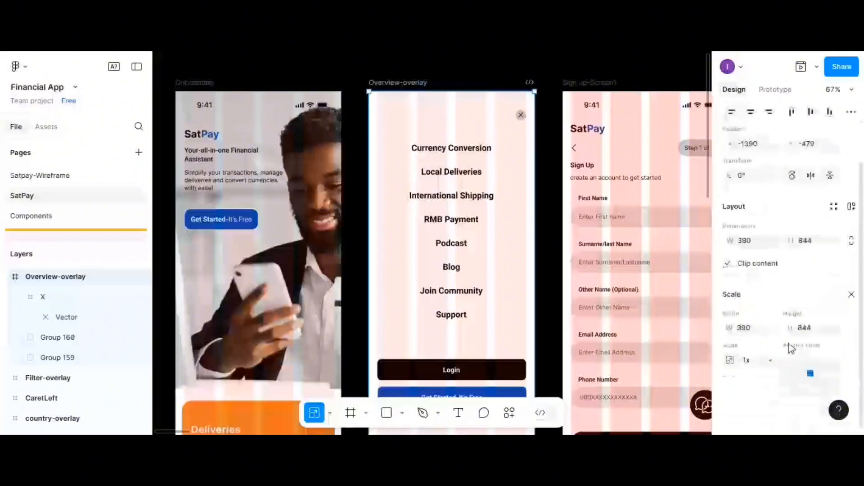
pyautogui.press('v')
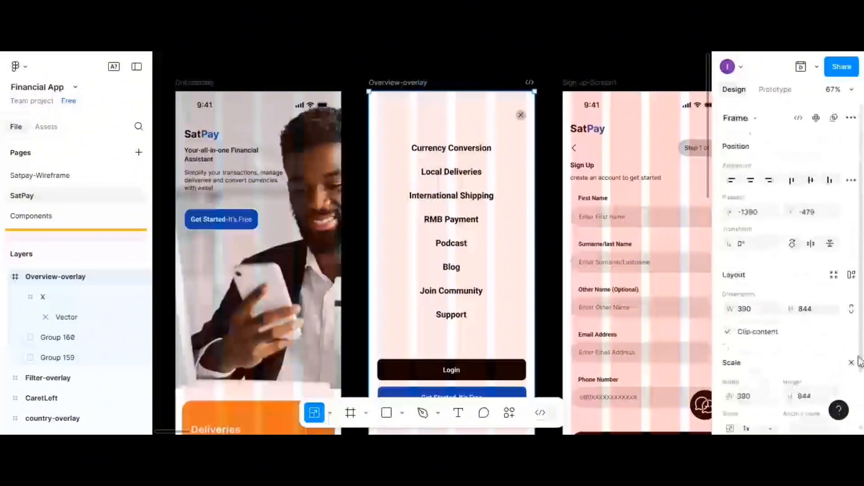
pyautogui.scroll(-5, 815, 349)
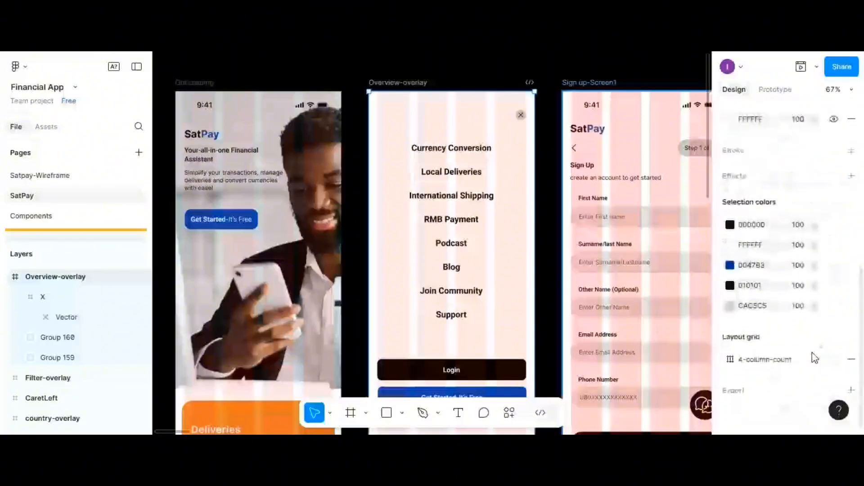
pyautogui.click(817, 359)
pyautogui.scroll(-2, 495, 238)
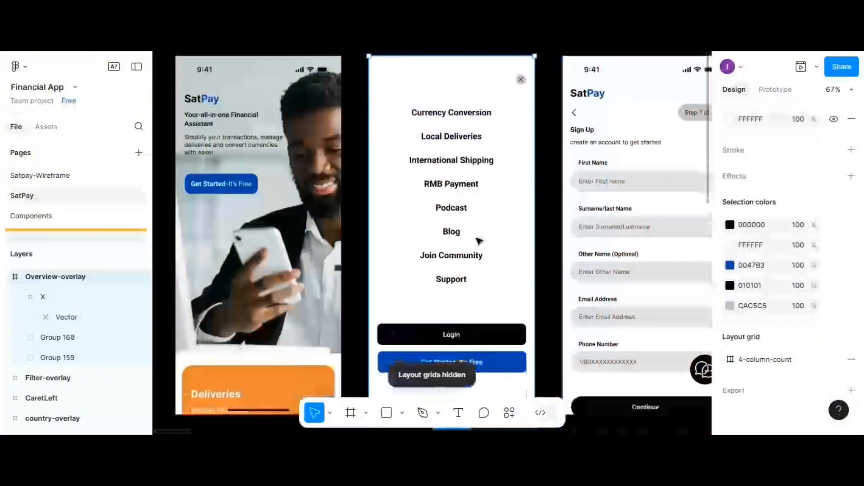
pyautogui.scroll(-2, 514, 288)
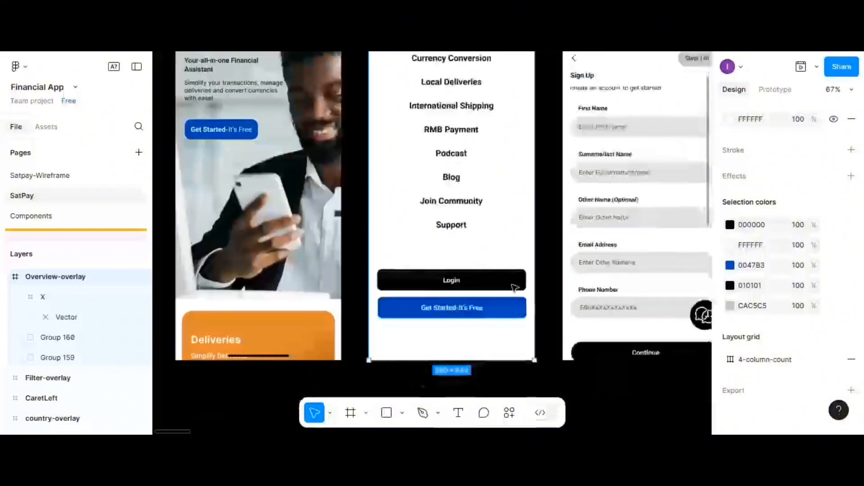
# - Change the Overview-overlay frame's fill colour to the light grey F8F0F0 used on this page
pyautogui.scroll(2, 413, 129)
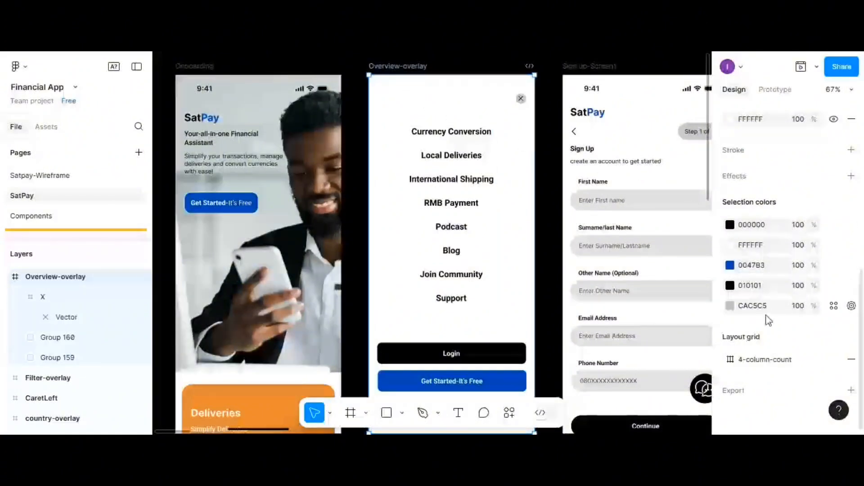
pyautogui.scroll(2, 739, 234)
pyautogui.scroll(3, 733, 229)
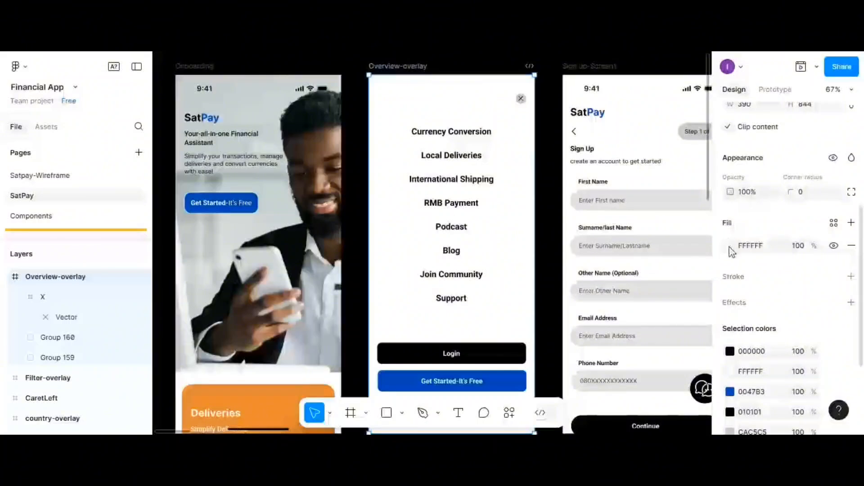
pyautogui.click(730, 246)
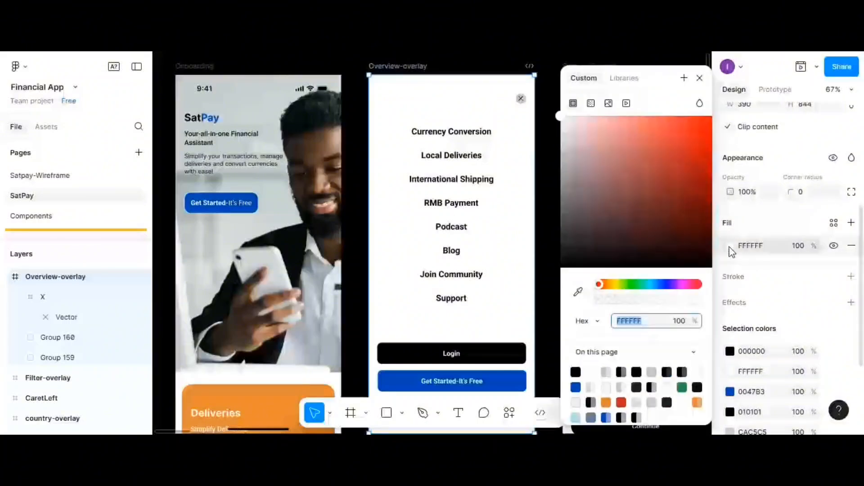
pyautogui.click(612, 384)
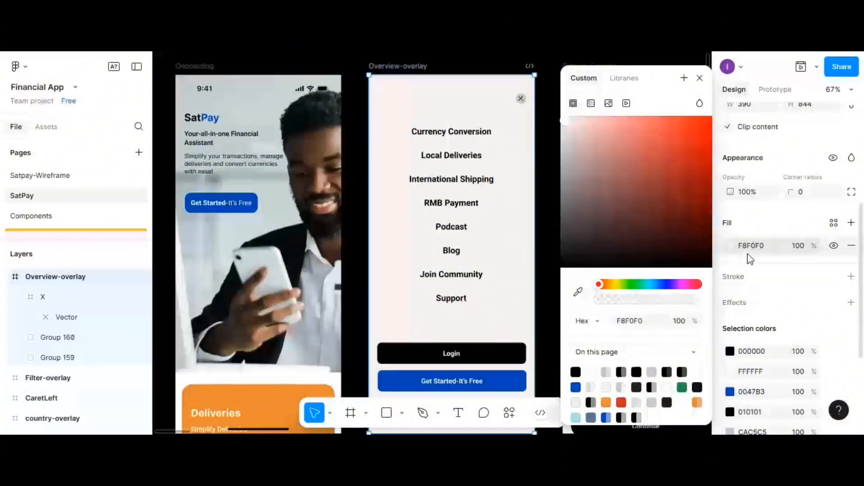
pyautogui.scroll(-4, 474, 293)
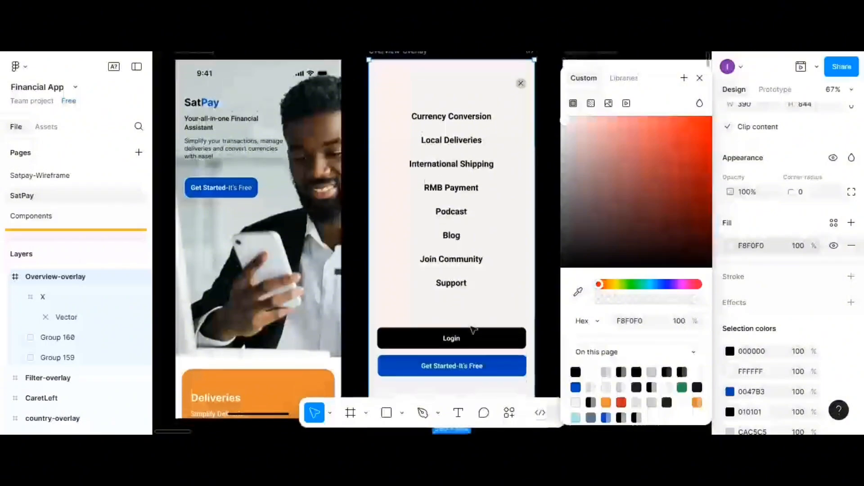
pyautogui.scroll(3, 495, 293)
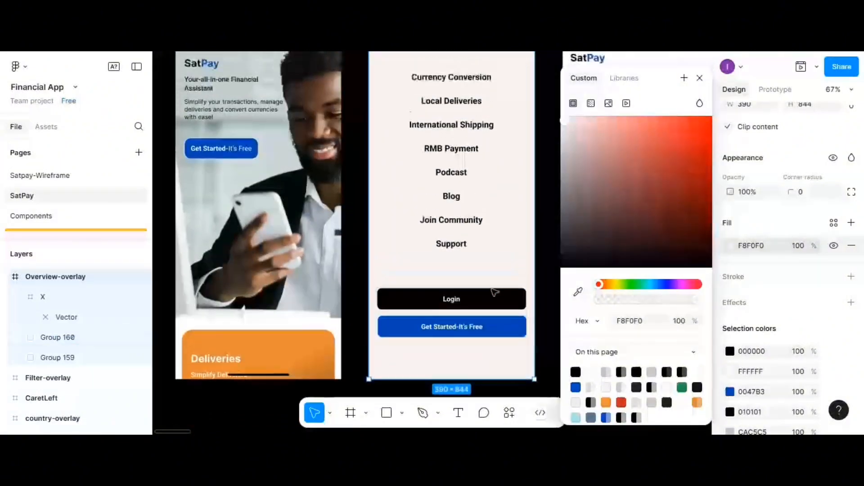
pyautogui.scroll(1, 494, 292)
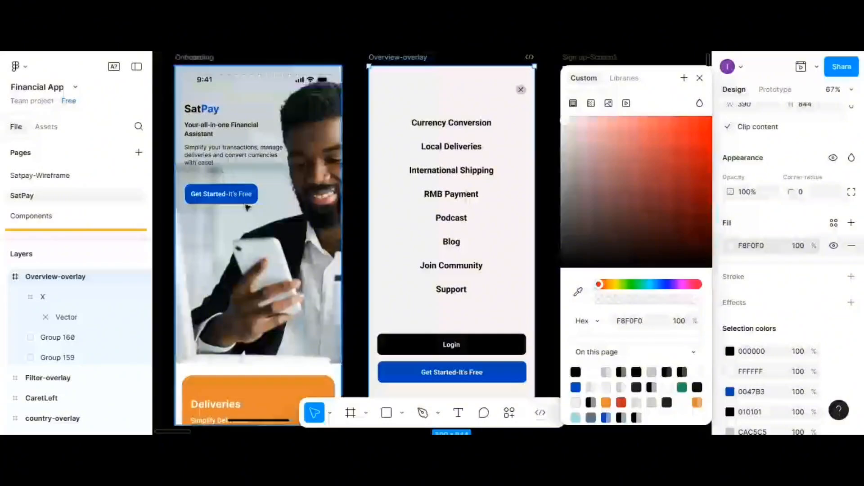
# - Insert the three-line List icon with the Phosphor Icons plugin by searching "menu", and place another copy level with the SatPay logo on the Onboarding screen
pyautogui.rightClick(262, 290)
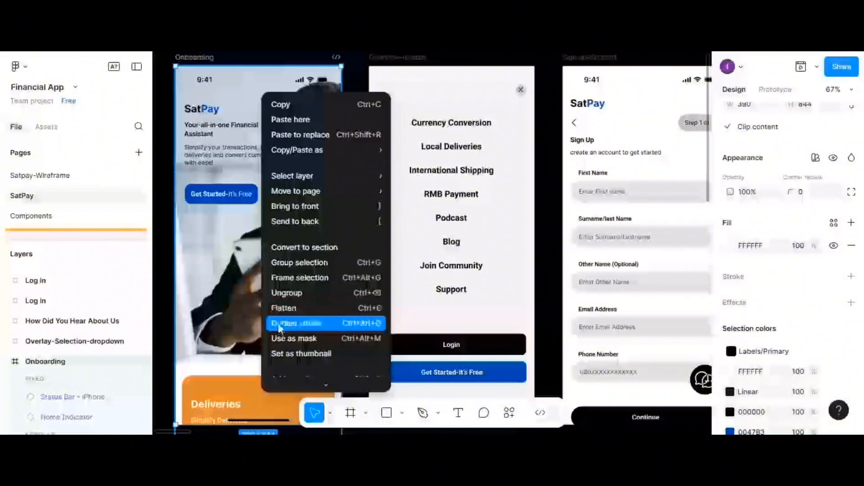
pyautogui.scroll(-4, 278, 319)
pyautogui.moveTo(286, 302)
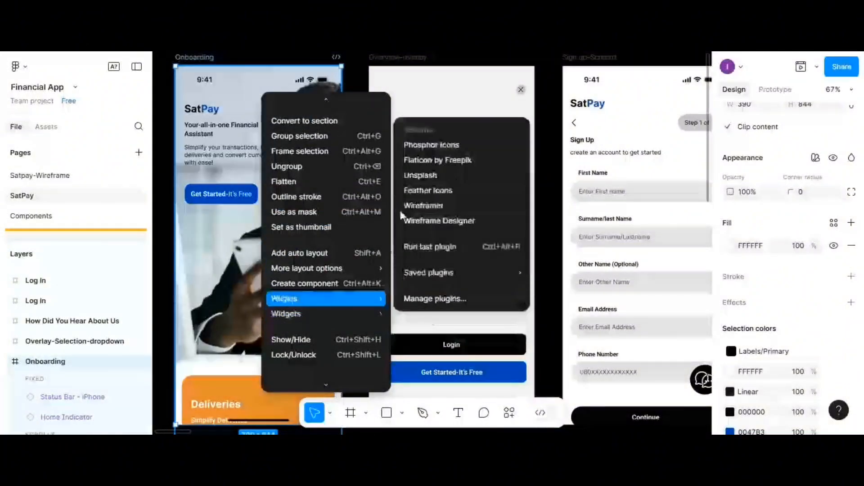
pyautogui.click(419, 146)
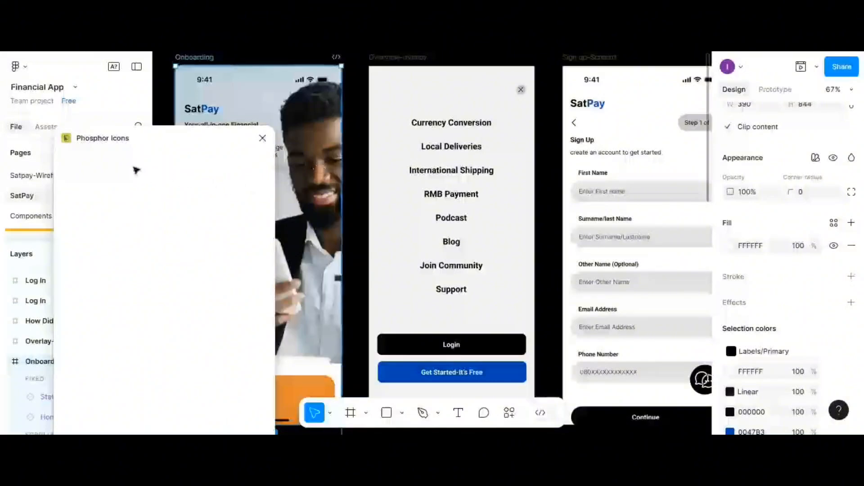
pyautogui.click(114, 162)
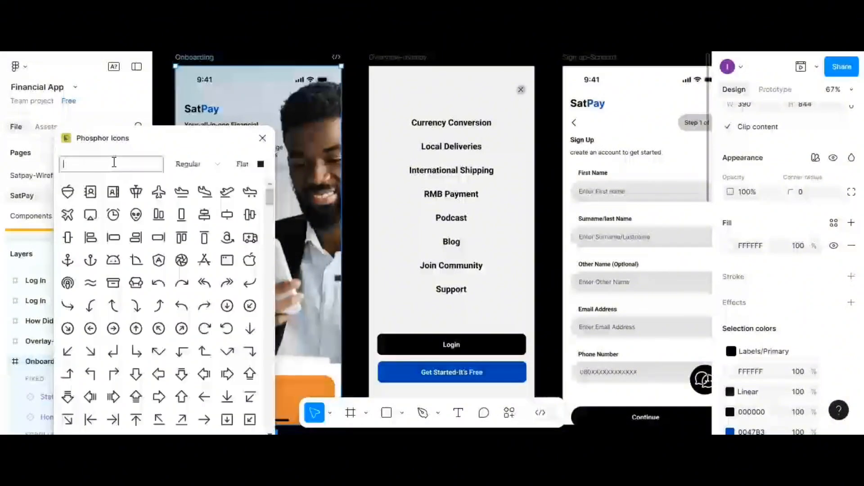
pyautogui.write('menu')
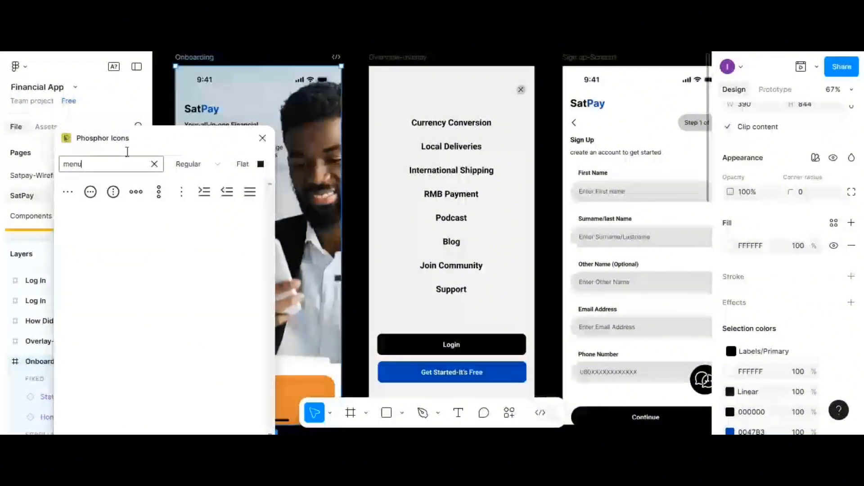
pyautogui.click(249, 191)
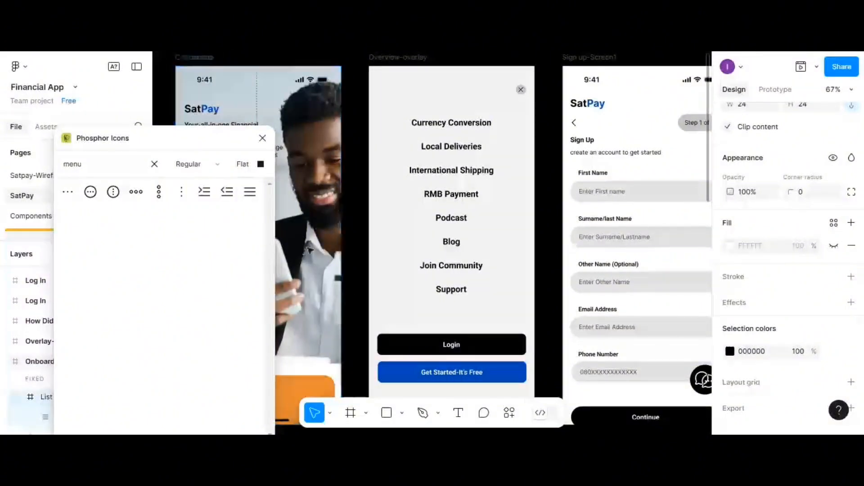
pyautogui.scroll(-1, 411, 315)
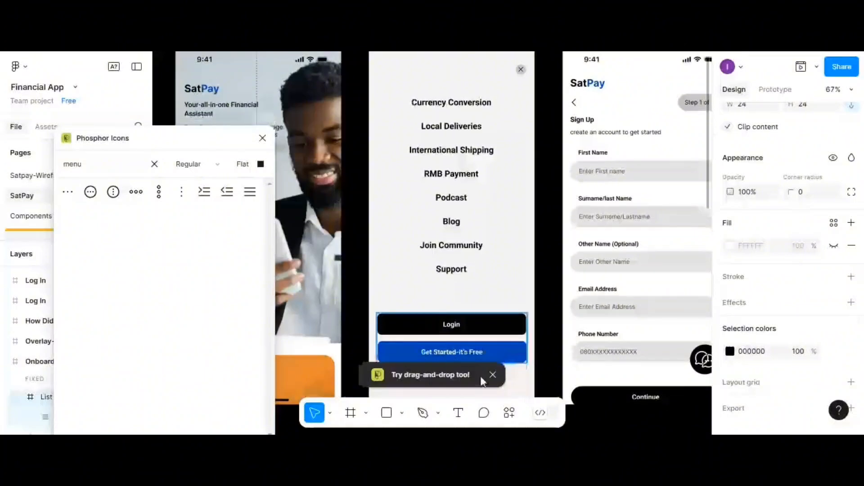
pyautogui.click(245, 190)
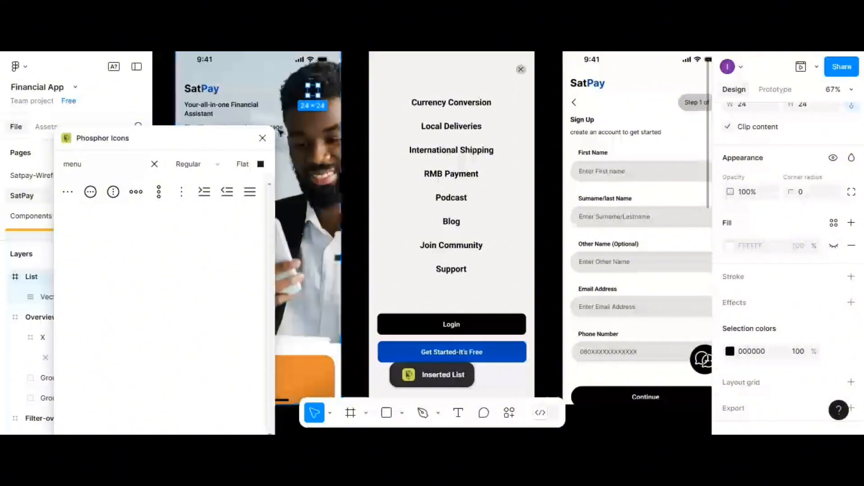
pyautogui.click(263, 138)
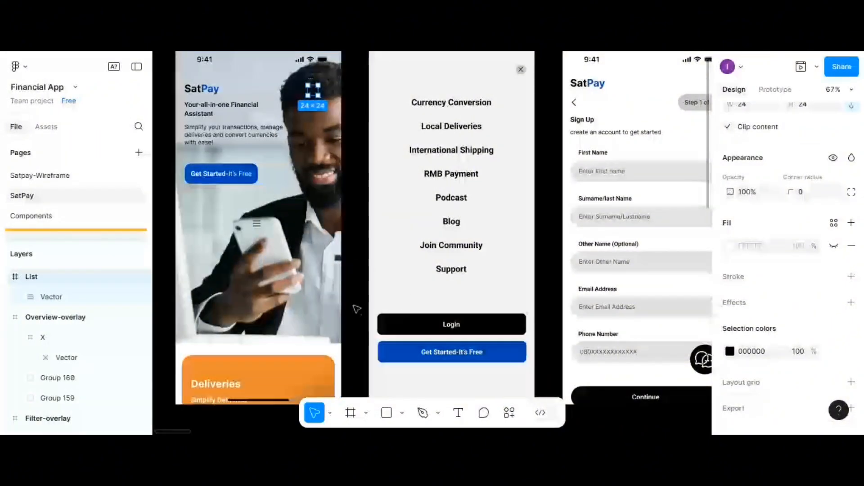
# - Give the vector of the List icon level with the Onboarding screen's SatPay logo a white FFFFFF fill
pyautogui.scroll(3, 357, 309)
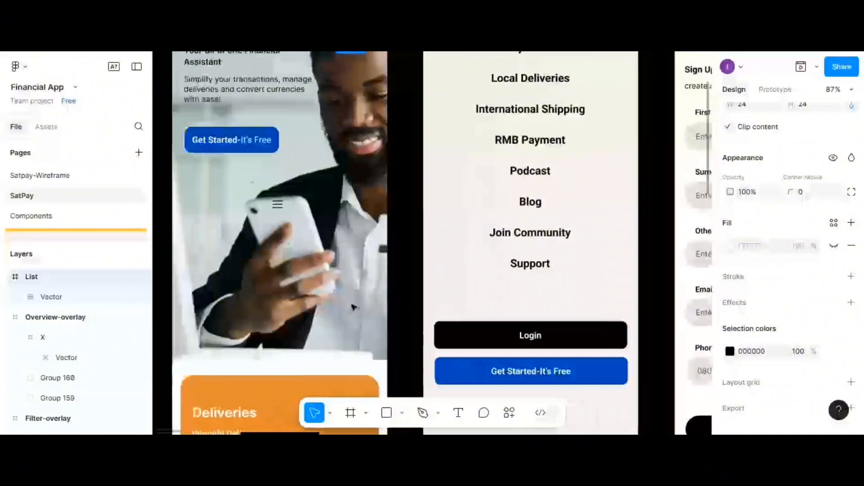
pyautogui.hscroll(-1, 354, 307)
pyautogui.scroll(5, 368, 179)
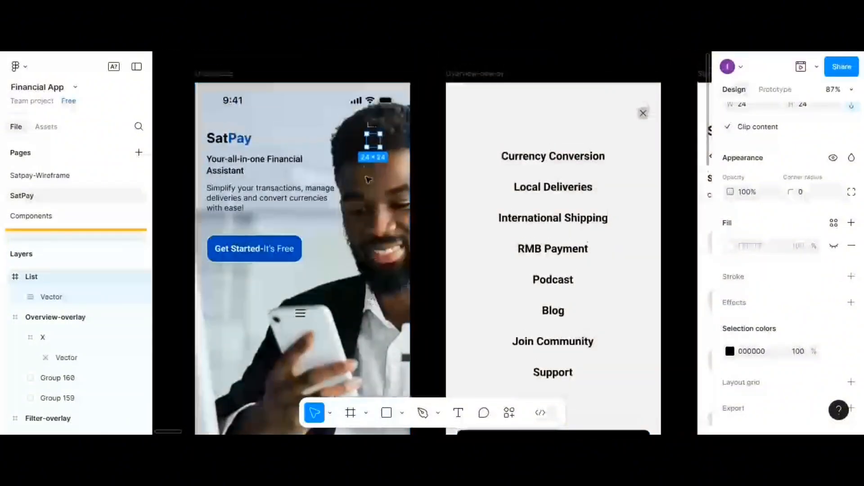
pyautogui.scroll(1, 369, 179)
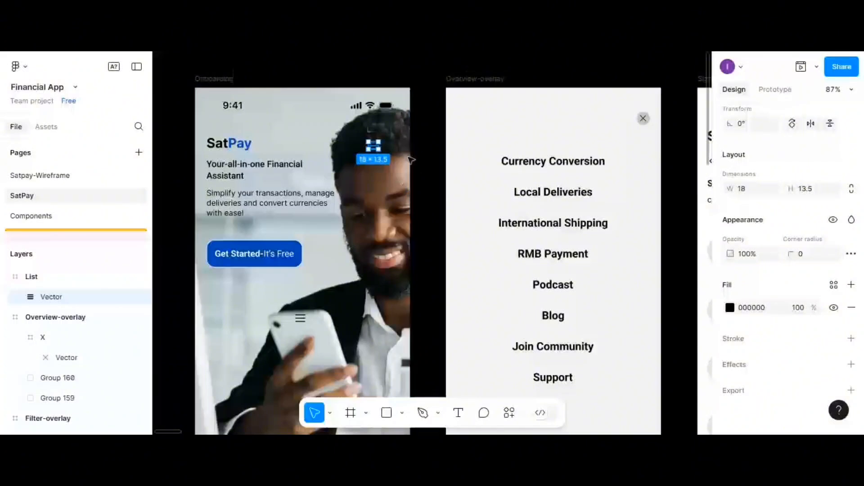
pyautogui.click(385, 152)
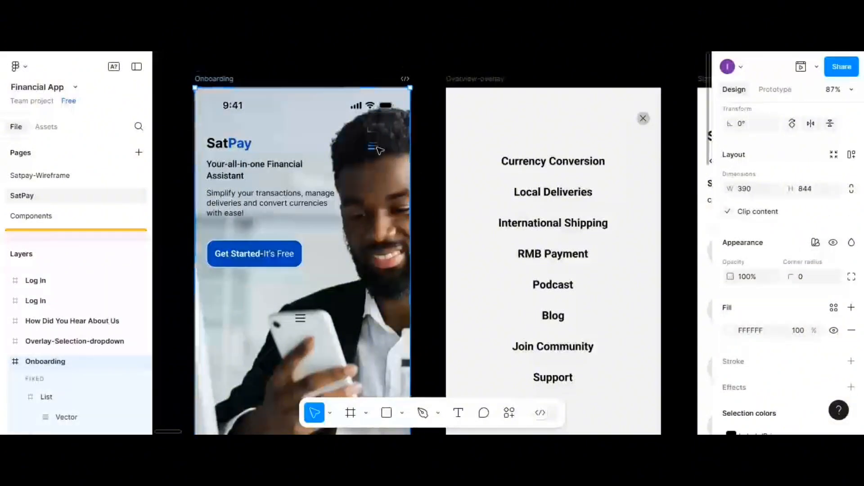
pyautogui.doubleClick(375, 146)
pyautogui.click(730, 307)
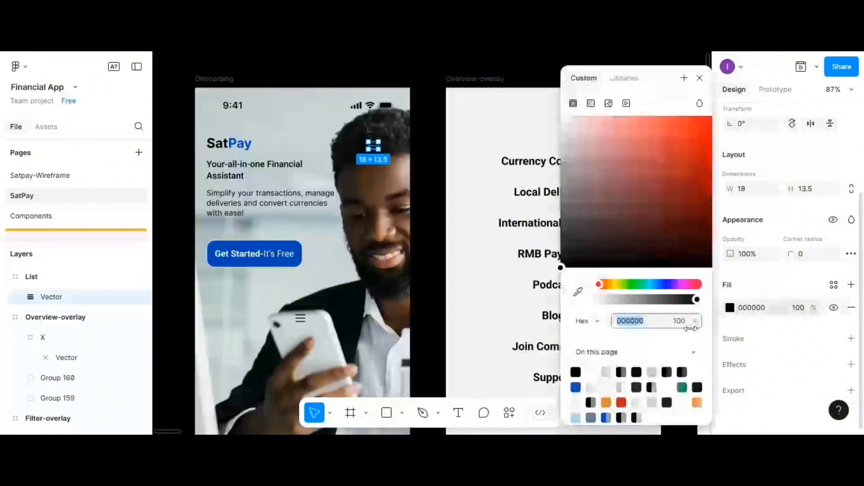
pyautogui.click(592, 372)
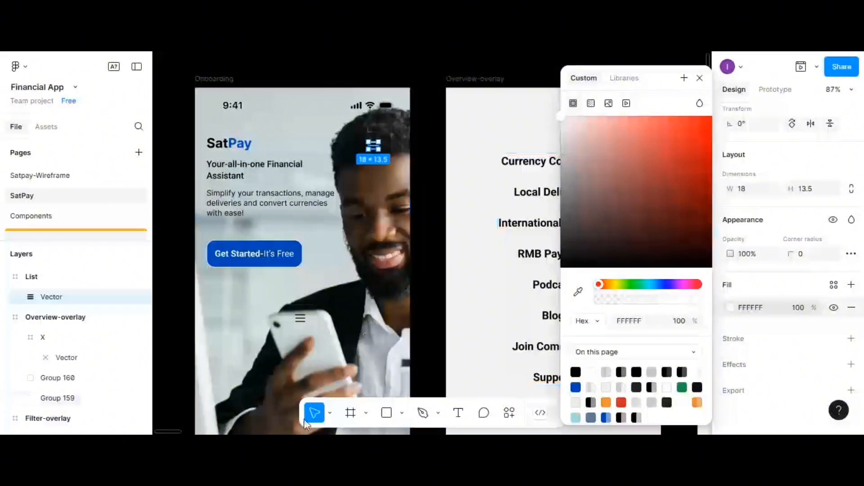
# - Scale the white menu vector beside the Onboarding screen's SatPay logo to about 25 × 19 with the Scale tool
pyautogui.click(332, 414)
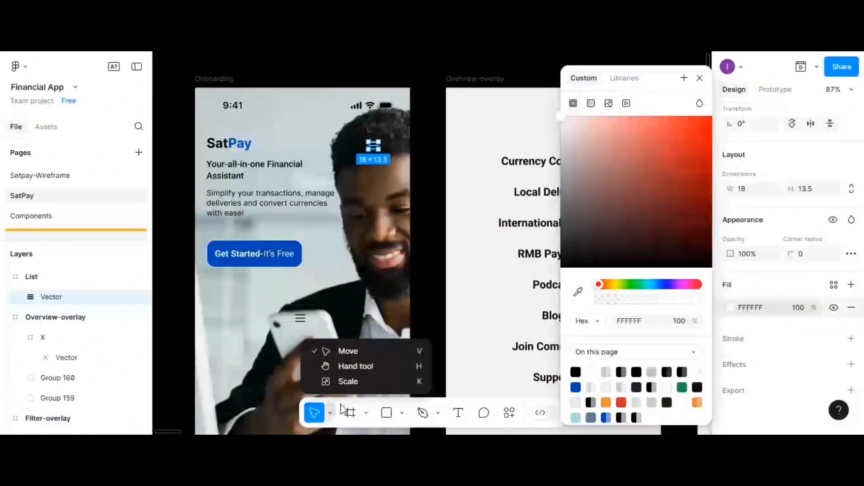
pyautogui.click(342, 382)
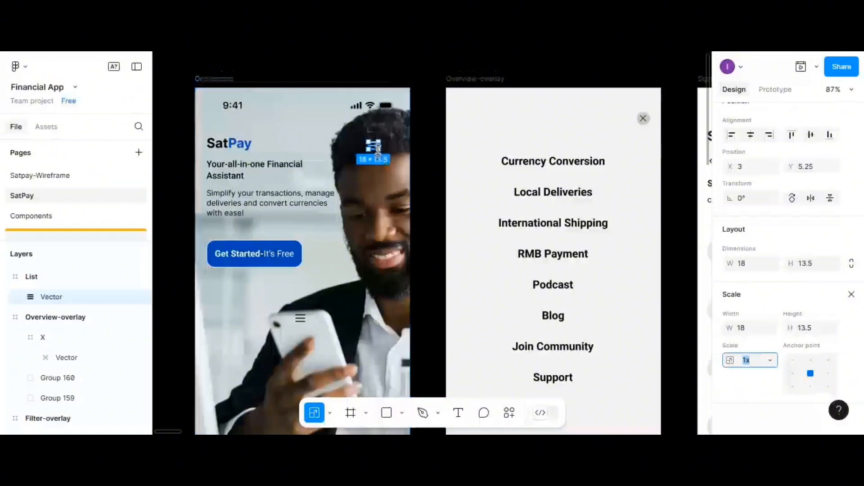
pyautogui.moveTo(378, 150); pyautogui.dragTo(383, 155)
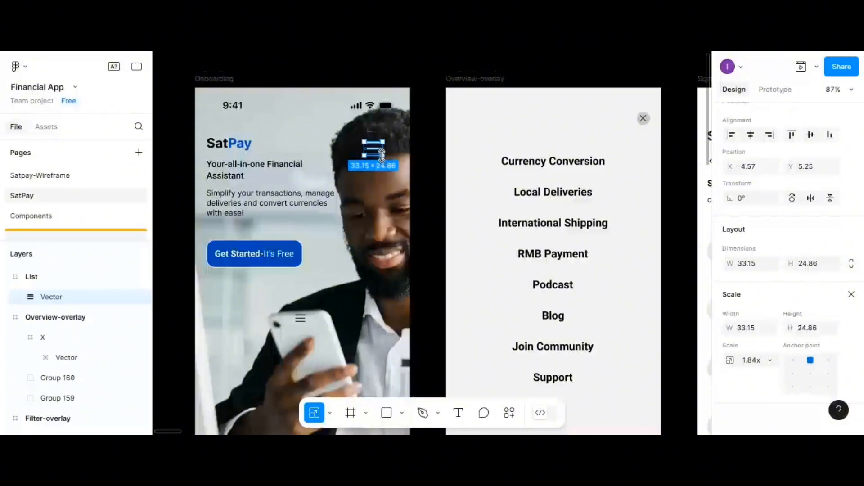
pyautogui.moveTo(381, 155); pyautogui.dragTo(381, 153)
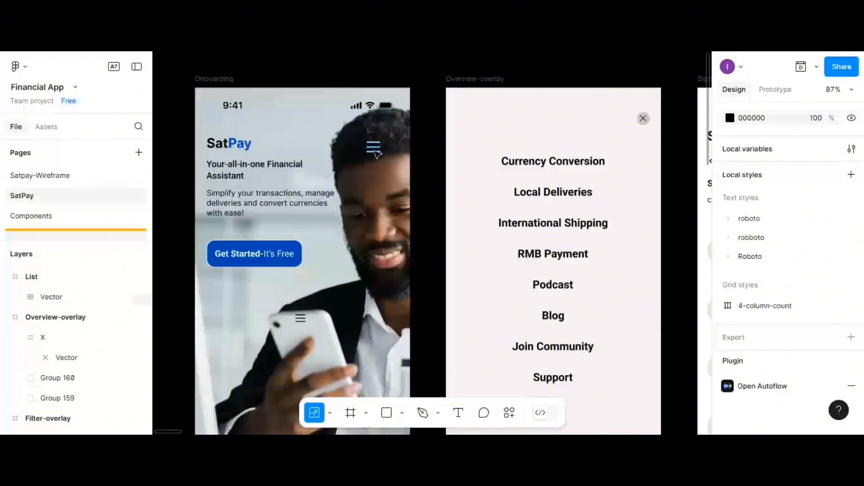
pyautogui.click(375, 150)
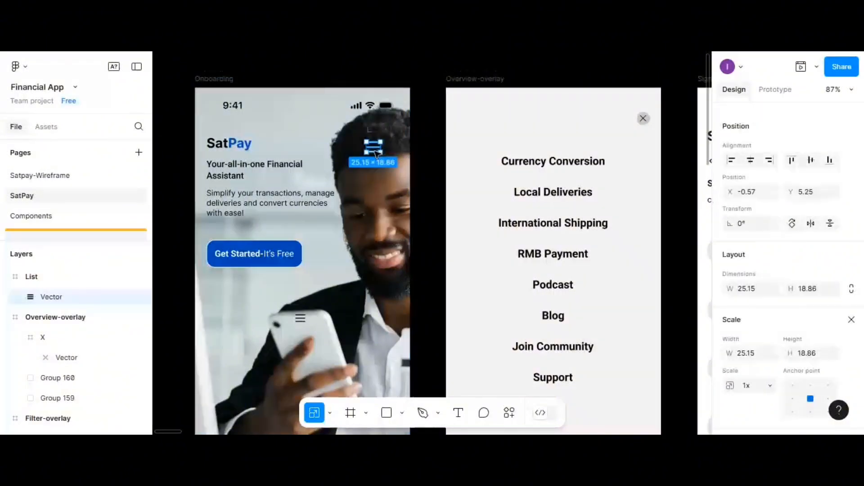
# - Try to align the SatPay logo and the white menu vector on their vertical centres
pyautogui.click(235, 143)
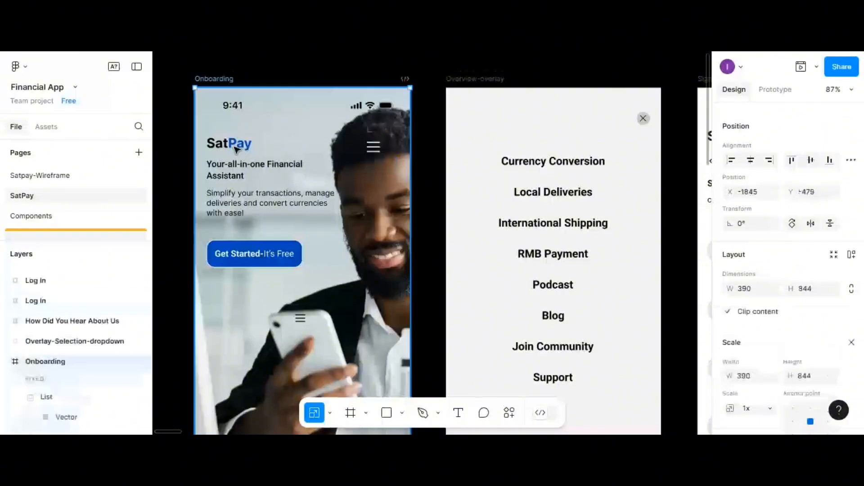
pyautogui.click(235, 147)
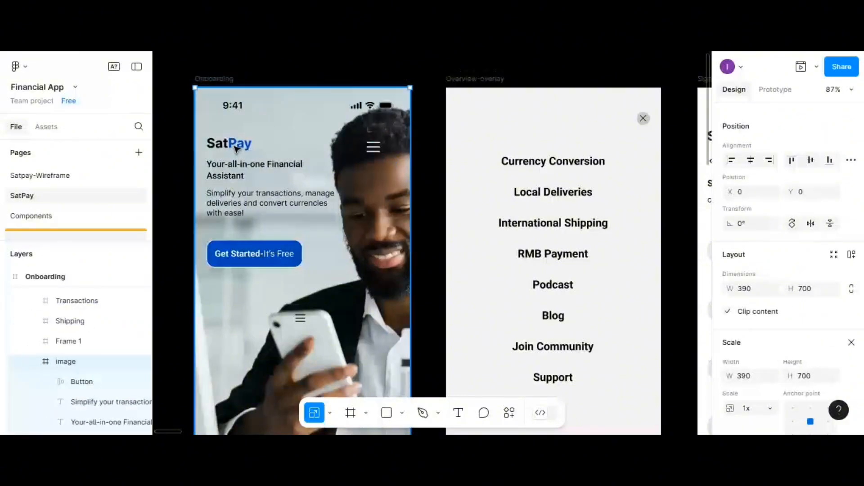
pyautogui.click(237, 148)
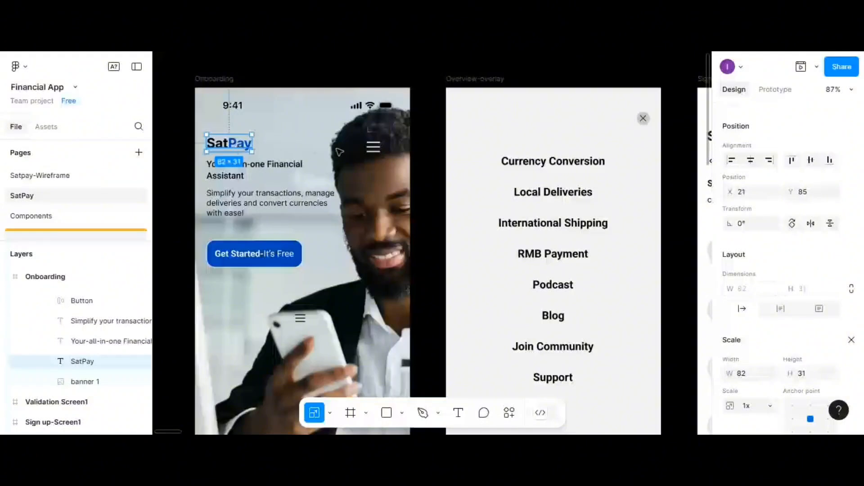
pyautogui.keyDown('shift'); pyautogui.click(372, 151); pyautogui.keyUp('shift')
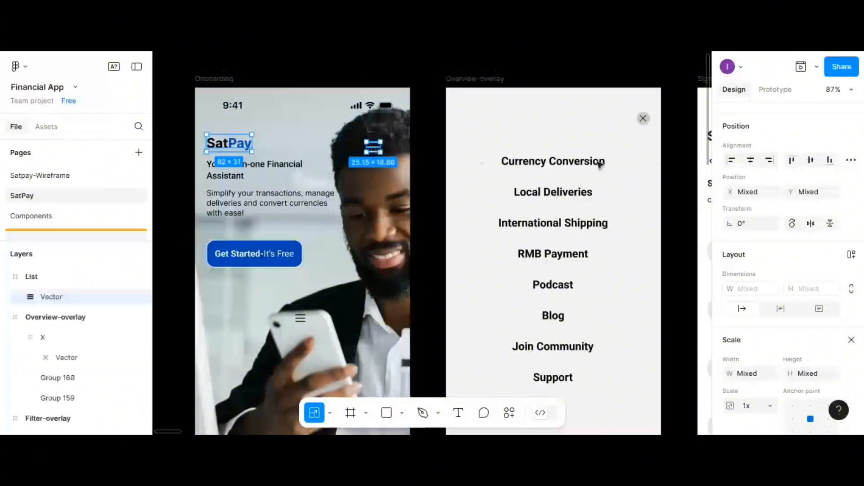
pyautogui.click(809, 163)
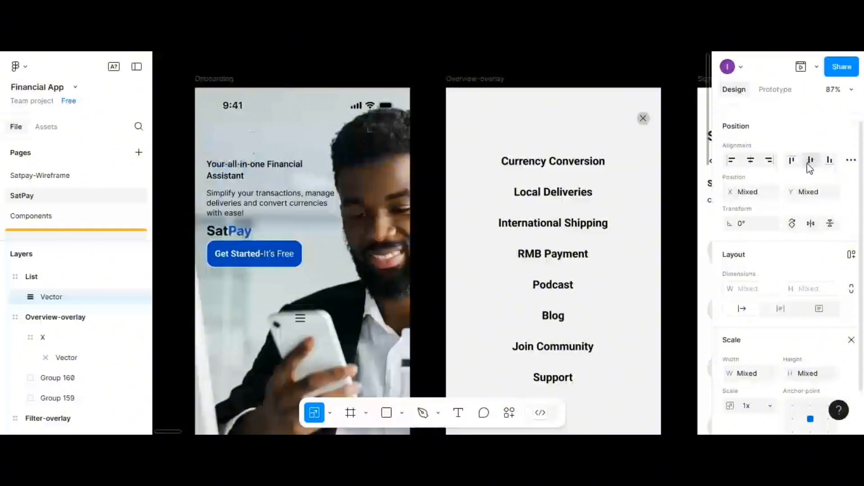
pyautogui.hotkey('ctrl', 'z')
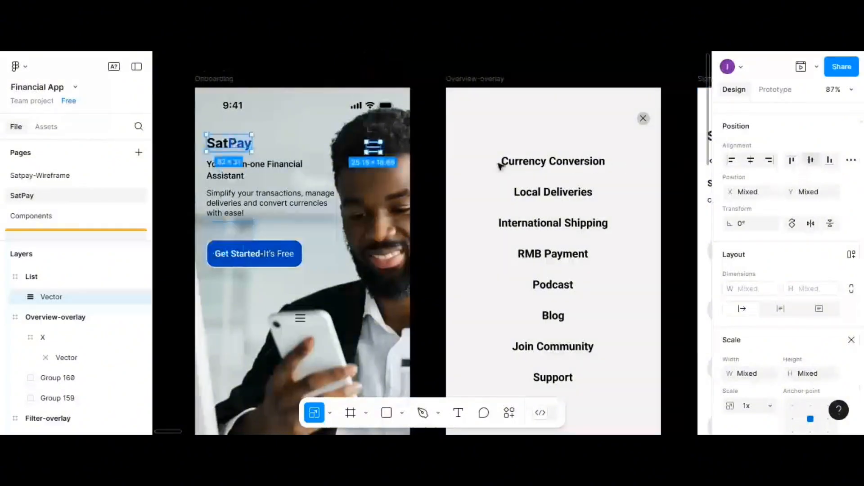
# - Shift the white menu vector slightly upward, past the upper edge of its List frame
pyautogui.click(378, 150)
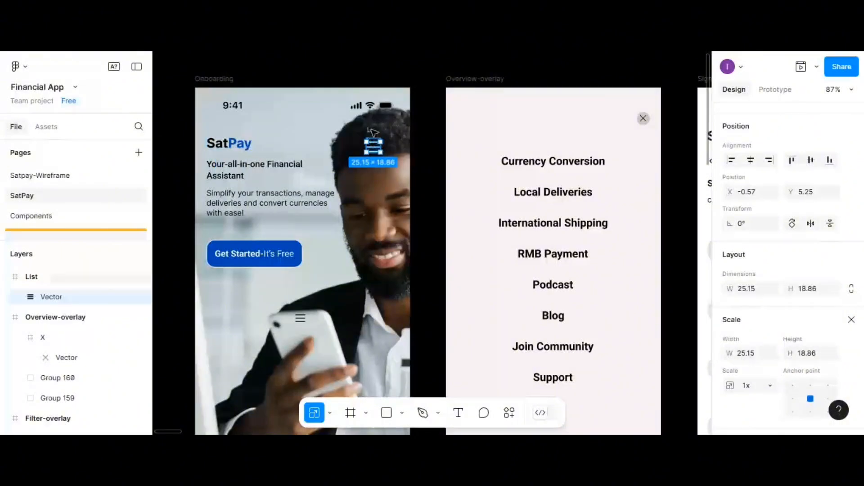
pyautogui.click(374, 140)
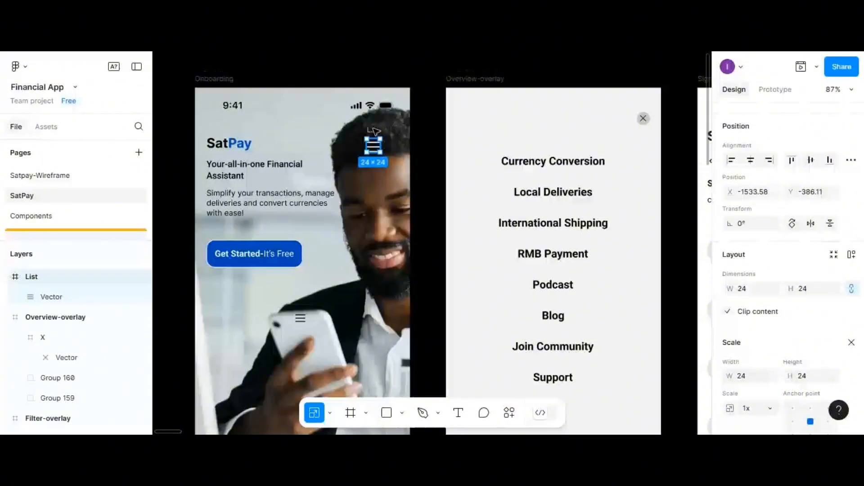
pyautogui.press('Escape')
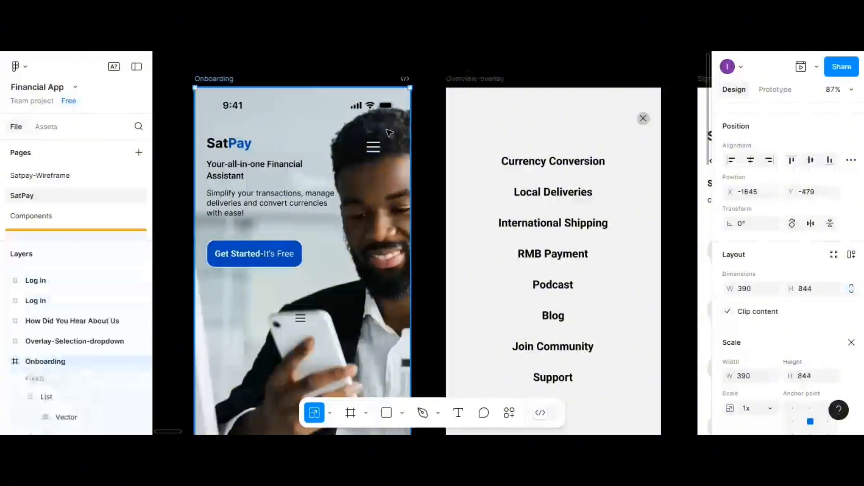
pyautogui.doubleClick(375, 147)
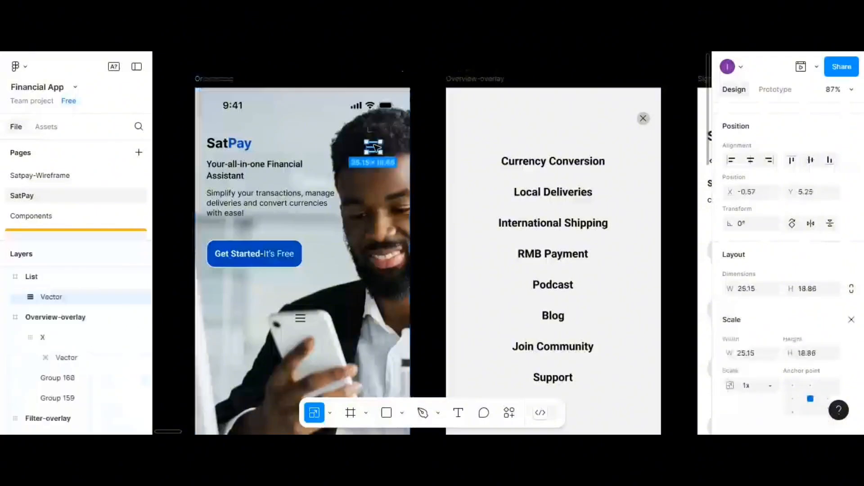
pyautogui.moveTo(375, 146); pyautogui.dragTo(375, 142)
pyautogui.scroll(5, 392, 187)
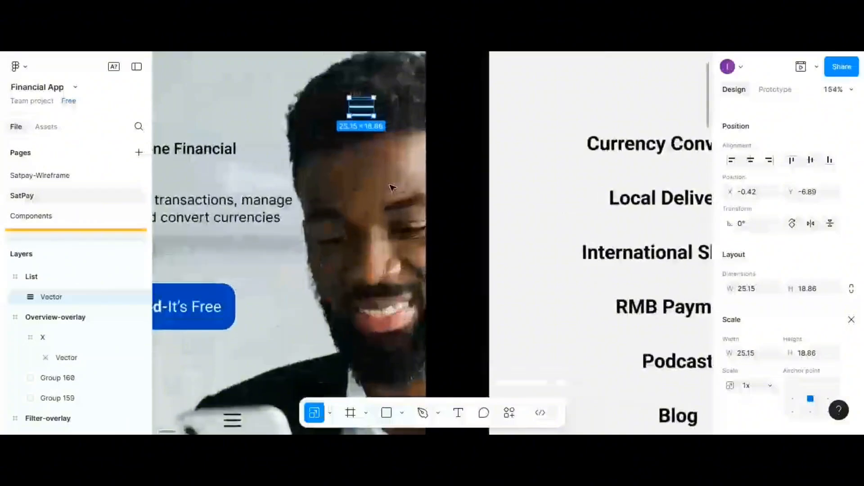
pyautogui.hscroll(-5, 392, 187)
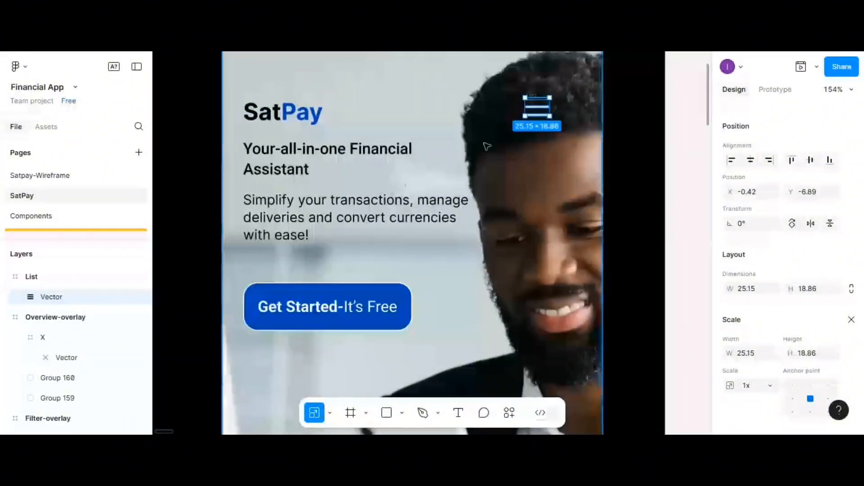
# - Move the white menu vector out of its List frame into the Onboarding screen's image frame, and delete the empty List frame
pyautogui.click(534, 109)
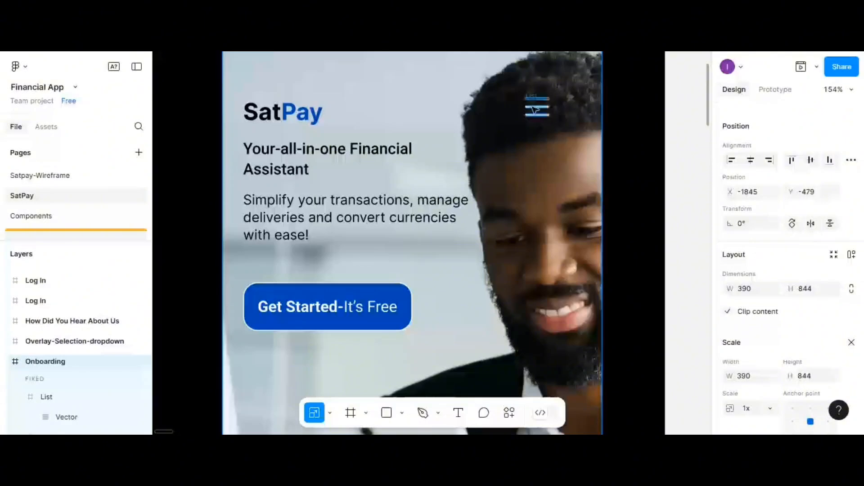
pyautogui.doubleClick(534, 109)
pyautogui.moveTo(534, 109)
pyautogui.mouseDown()
pyautogui.moveTo(535, 131)
pyautogui.moveTo(534, 109)
pyautogui.mouseUp()
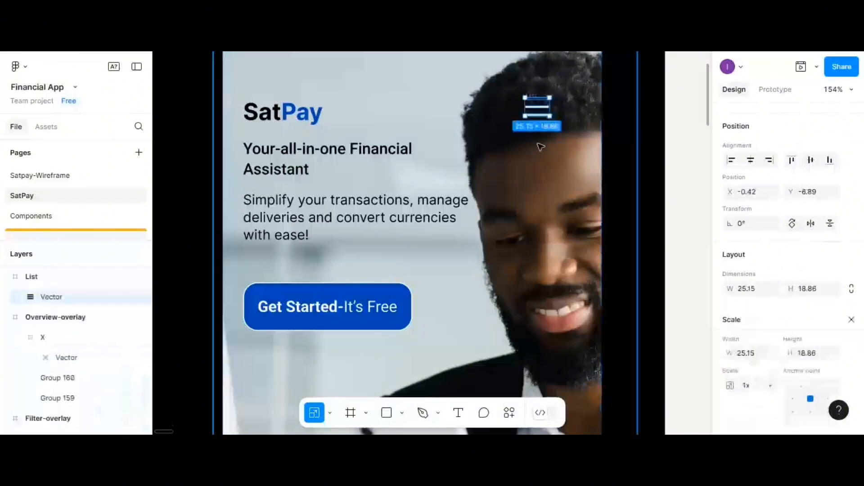
pyautogui.click(535, 98)
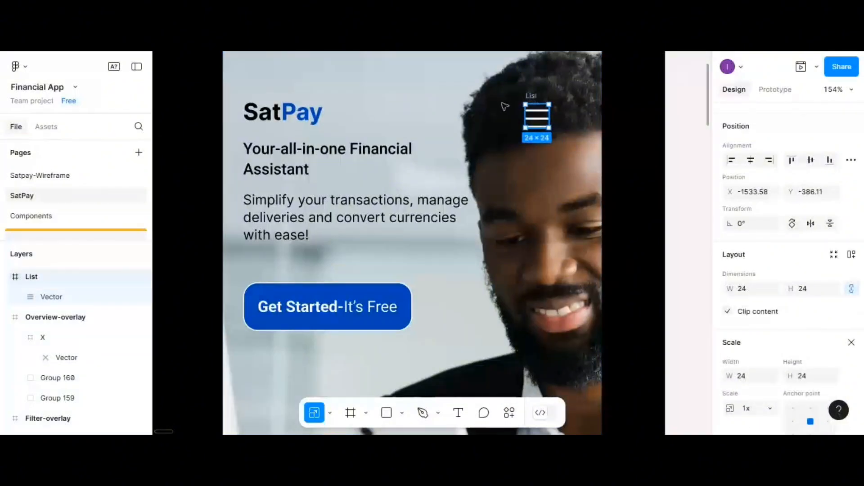
pyautogui.moveTo(541, 119); pyautogui.dragTo(546, 149)
pyautogui.doubleClick(494, 130)
pyautogui.click(485, 110)
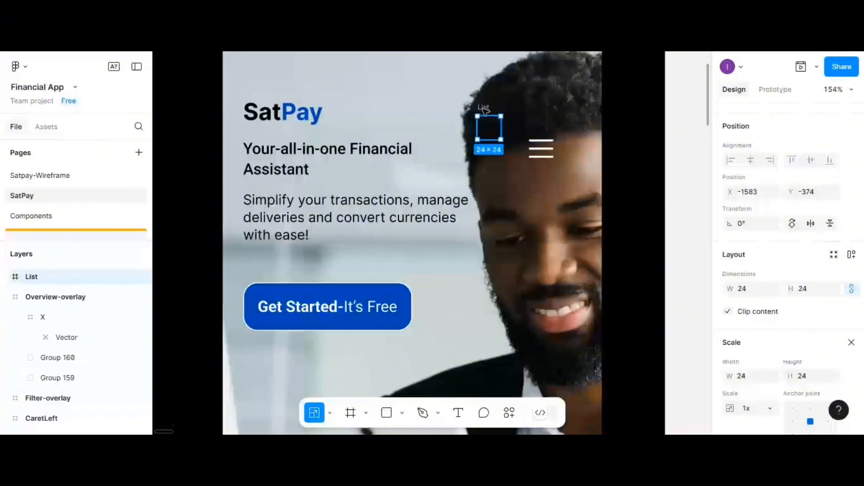
pyautogui.press('Delete')
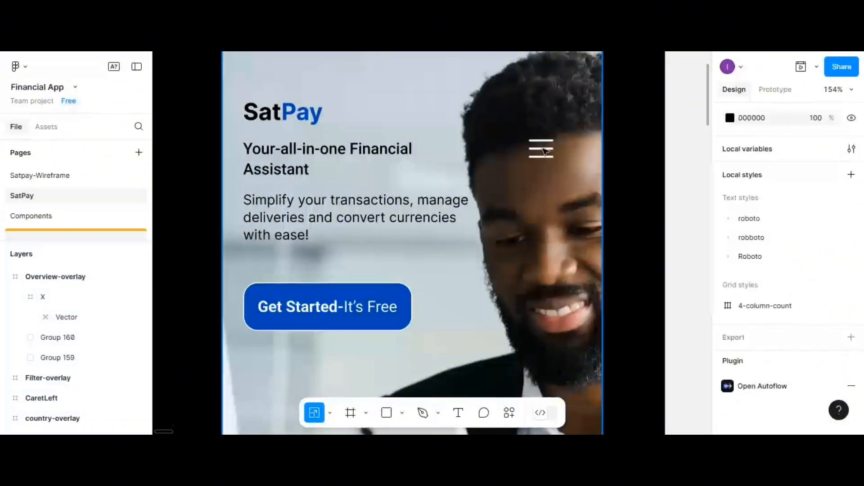
# - Move the white menu vector to X 317, Y 91, level with the SatPay logo, and select it together with the logo
pyautogui.click(544, 152)
pyautogui.click(545, 152)
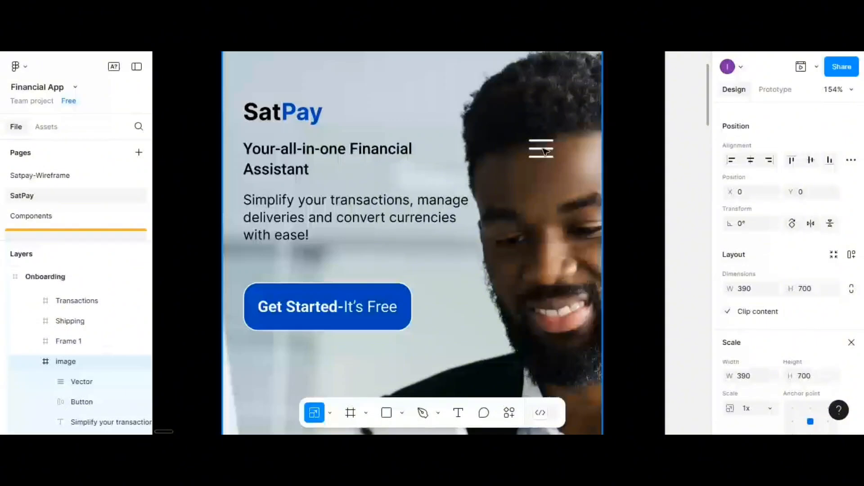
pyautogui.click(545, 151)
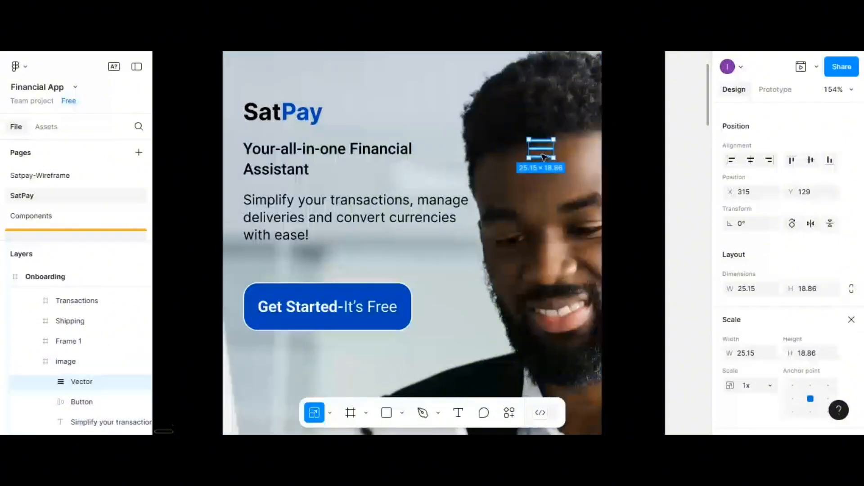
pyautogui.moveTo(544, 156); pyautogui.dragTo(546, 118)
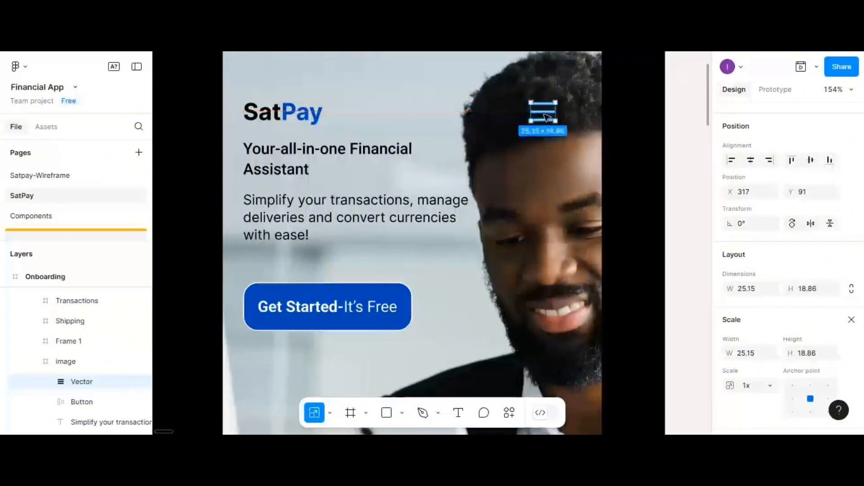
pyautogui.click(290, 121)
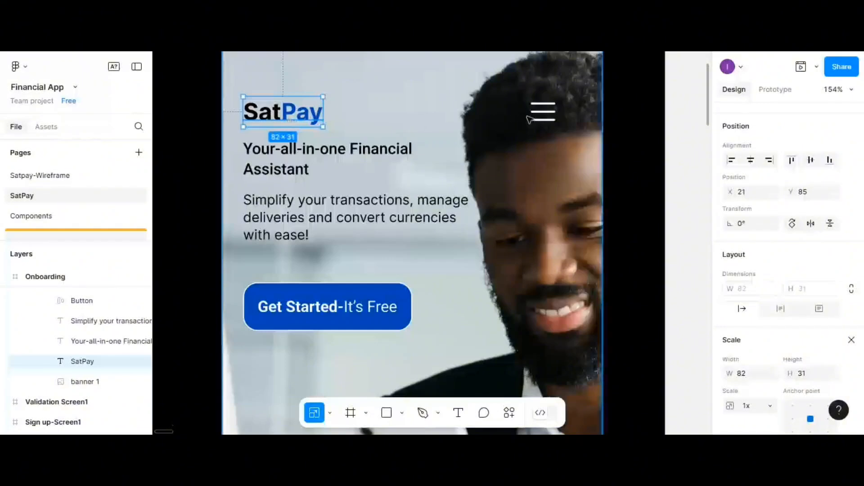
pyautogui.keyDown('shift'); pyautogui.click(542, 118); pyautogui.keyUp('shift')
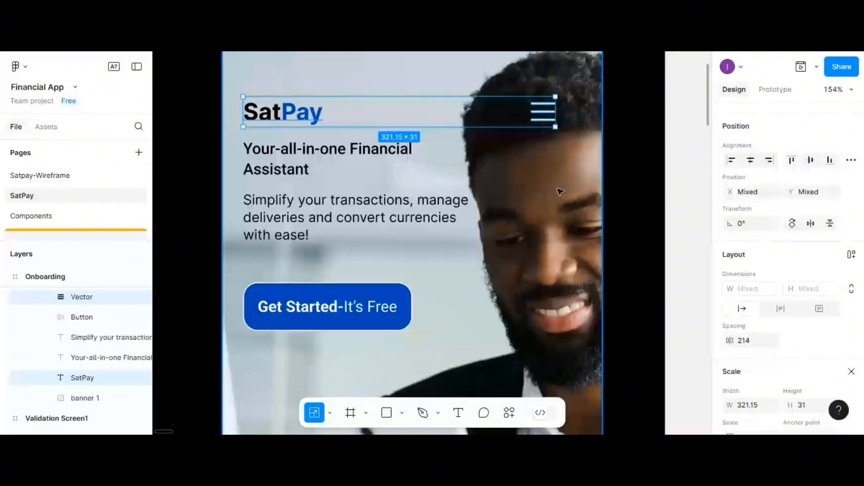
# - Leave the Scale tool, apply the 4-column-count grid style to the Onboarding screen's image frame, and select the white menu vector
pyautogui.click(560, 192)
pyautogui.scroll(2, 504, 193)
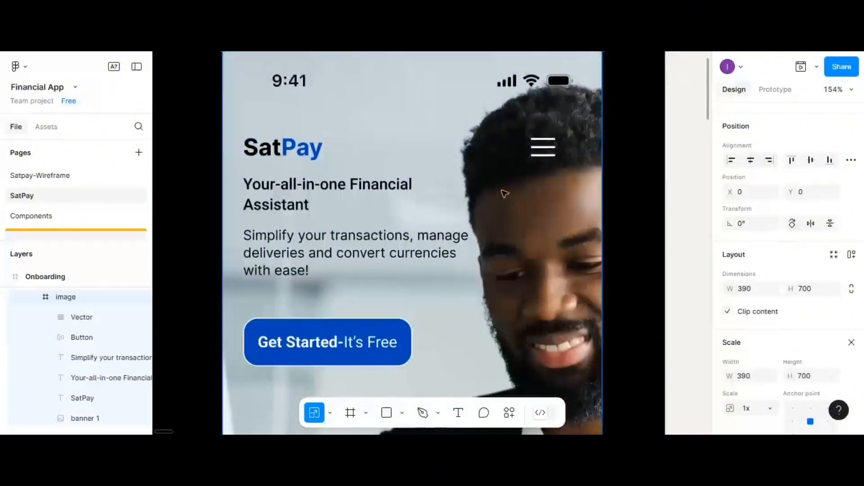
pyautogui.scroll(1, 504, 193)
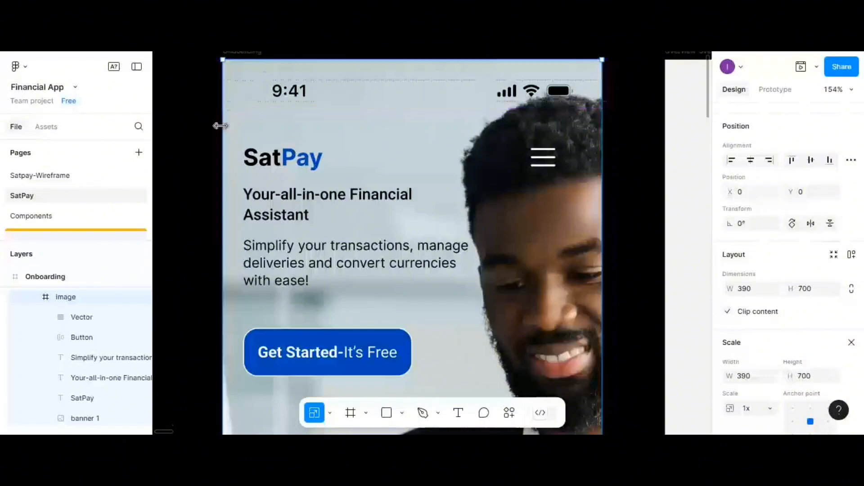
pyautogui.scroll(-2, 805, 311)
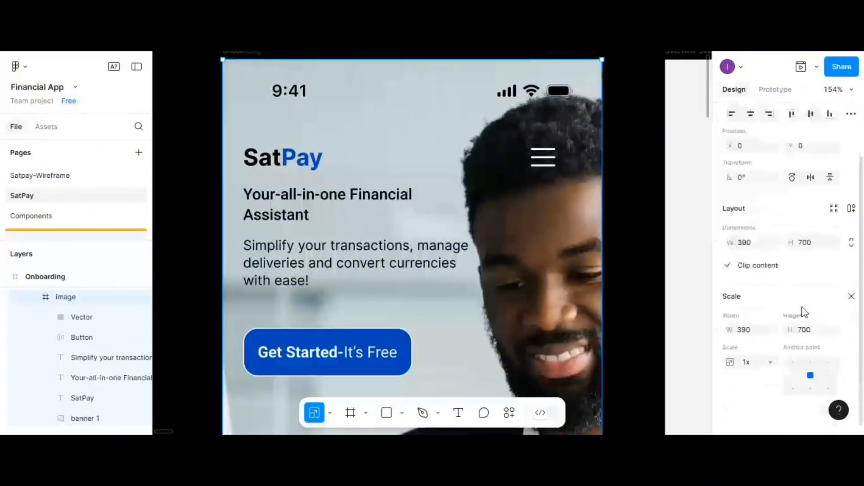
pyautogui.click(852, 294)
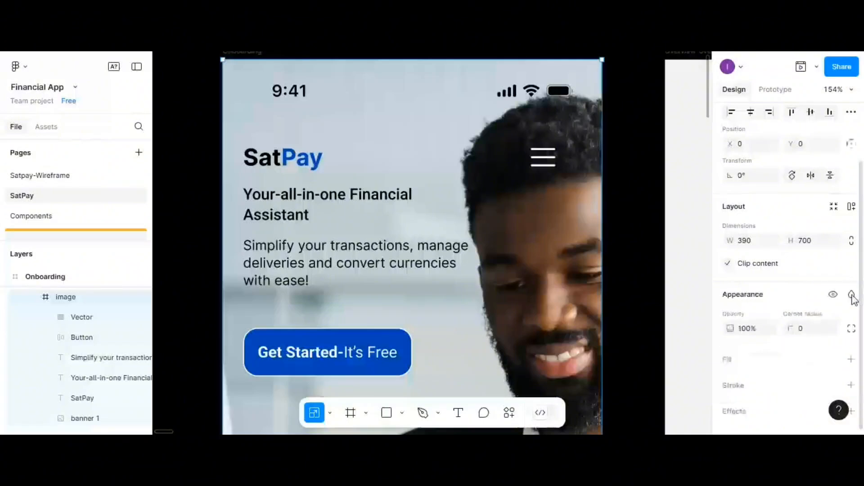
pyautogui.scroll(-5, 831, 329)
pyautogui.scroll(-1, 827, 332)
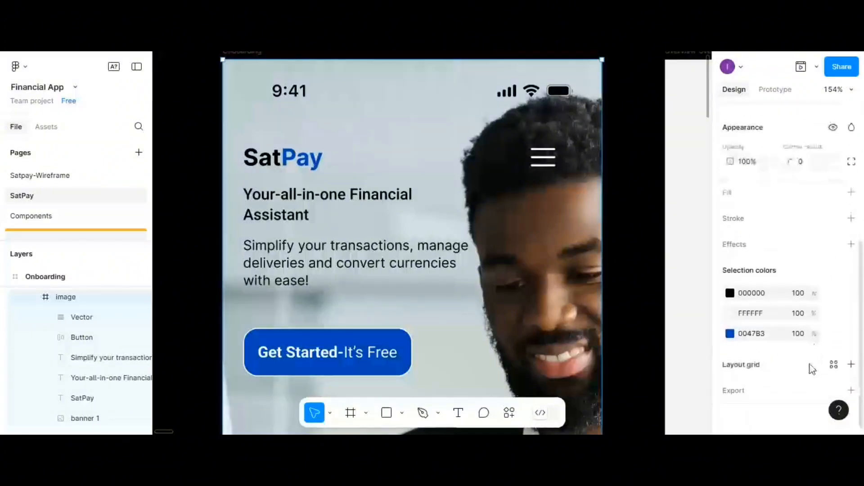
pyautogui.click(835, 363)
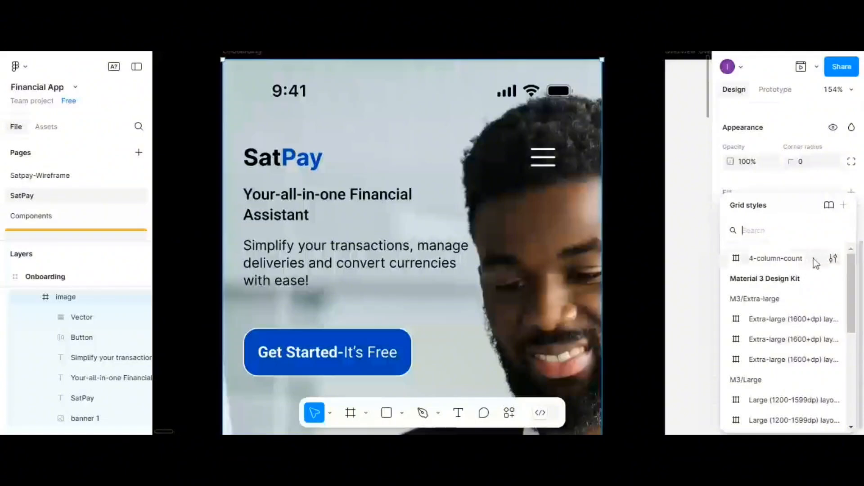
pyautogui.click(783, 258)
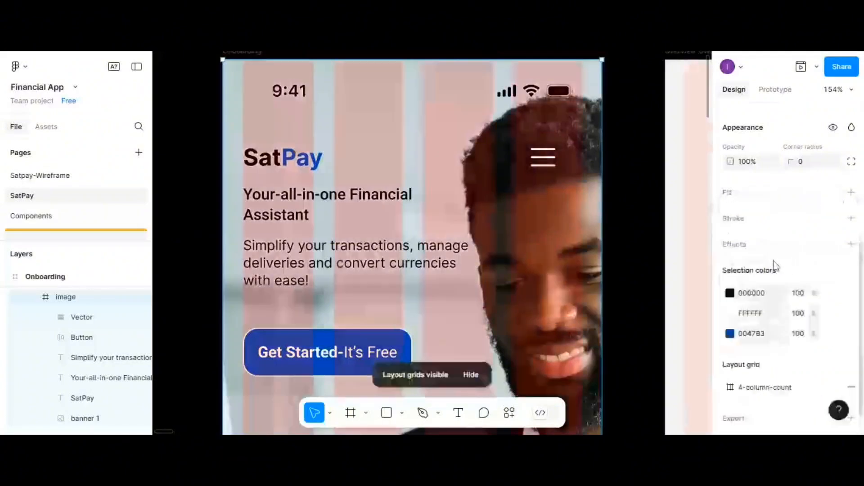
pyautogui.click(542, 165)
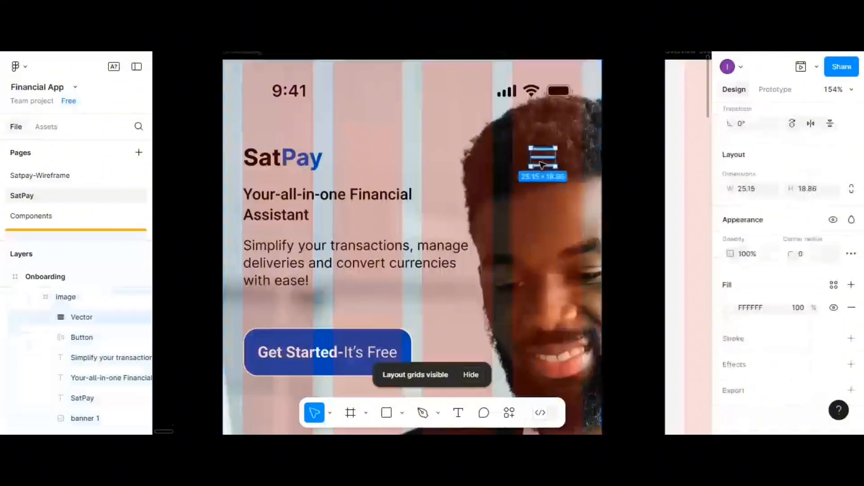
# - Move the white menu vector right to the outer edge of the last grid column and group it with the SatPay logo
pyautogui.moveTo(542, 165); pyautogui.dragTo(570, 164)
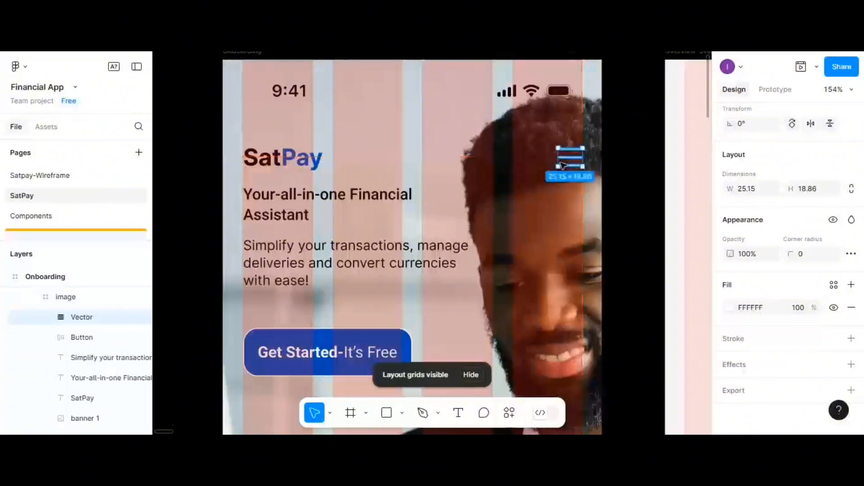
pyautogui.click(298, 162)
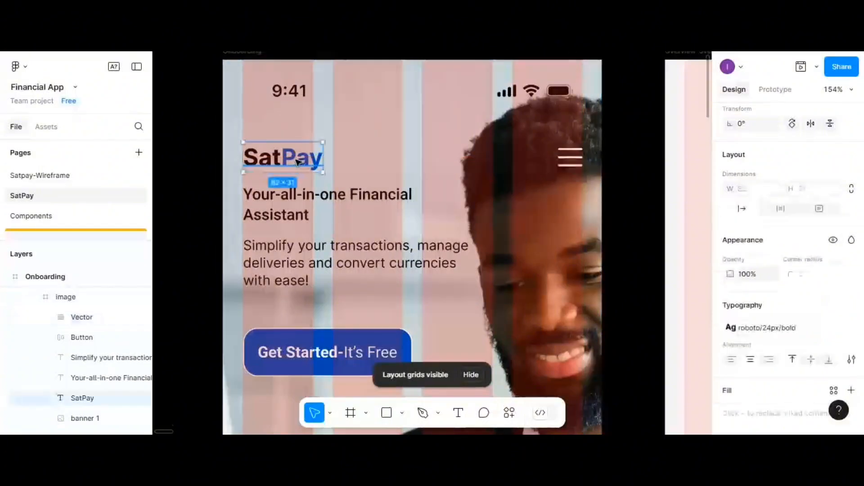
pyautogui.click(576, 163)
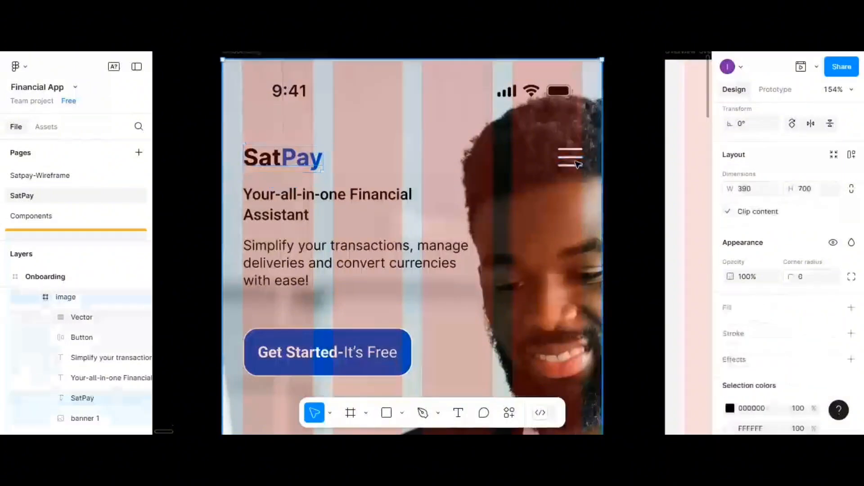
pyautogui.click(312, 169)
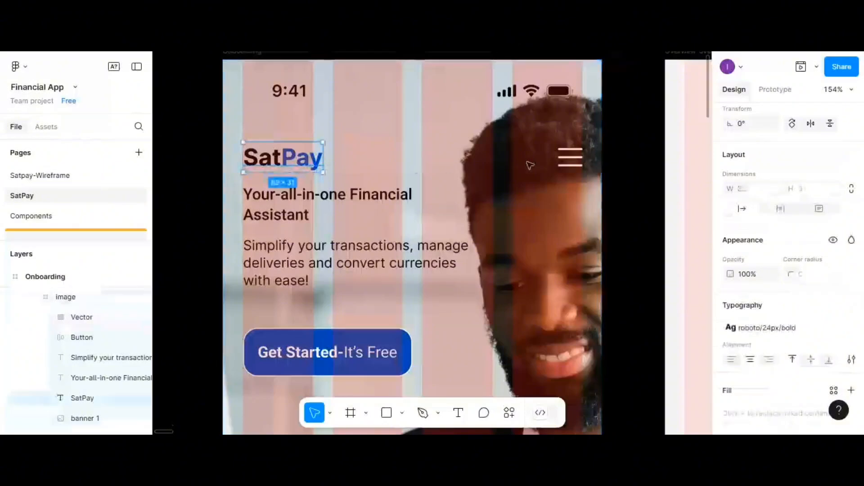
pyautogui.keyDown('shift'); pyautogui.click(568, 161); pyautogui.keyUp('shift')
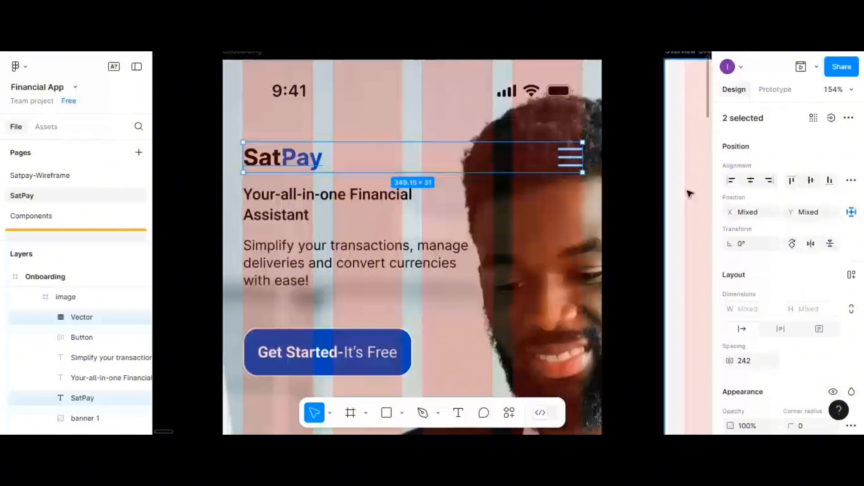
pyautogui.hotkey('ctrl', 'g')
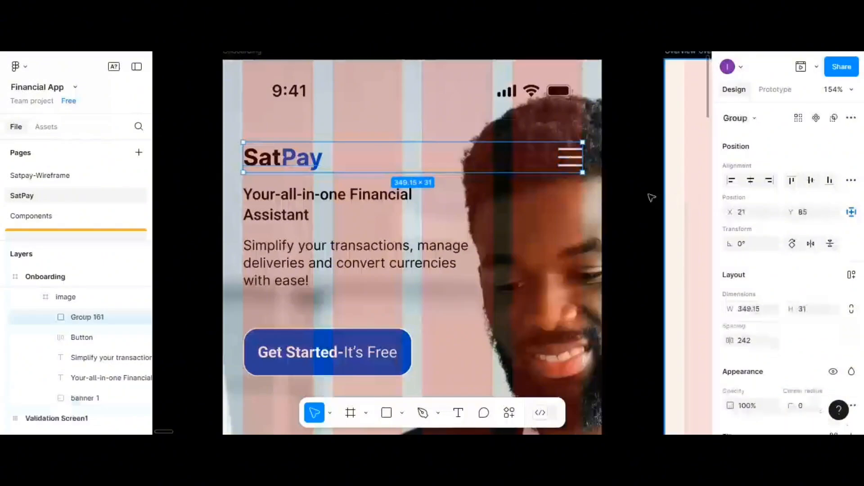
pyautogui.click(625, 187)
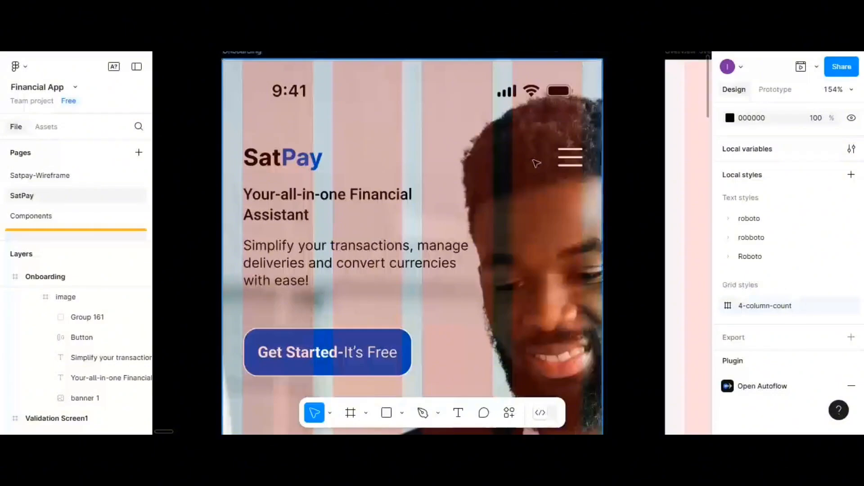
# - Review the Onboarding screen's header and layout alongside the Overview-overlay frame
pyautogui.click(536, 163)
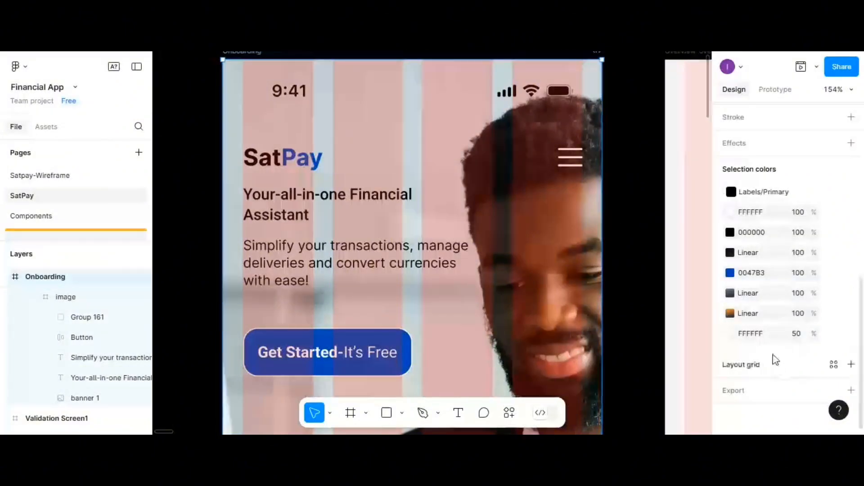
pyautogui.scroll(1, 450, 202)
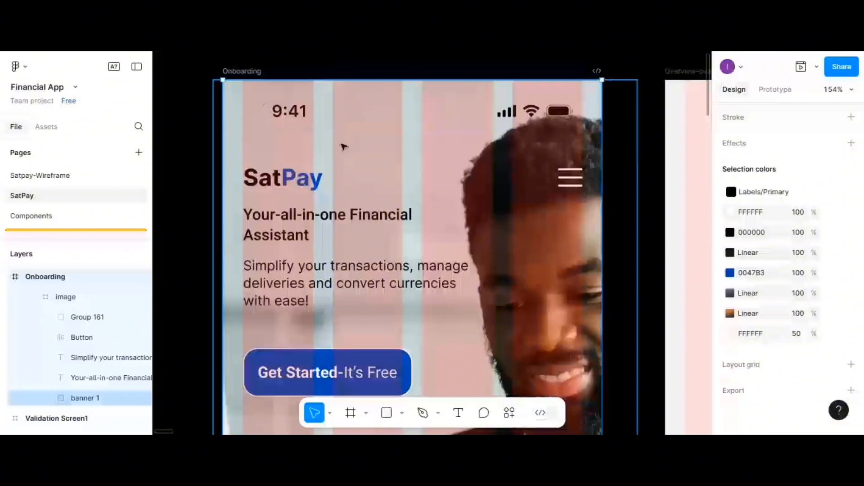
pyautogui.scroll(-4, 343, 146)
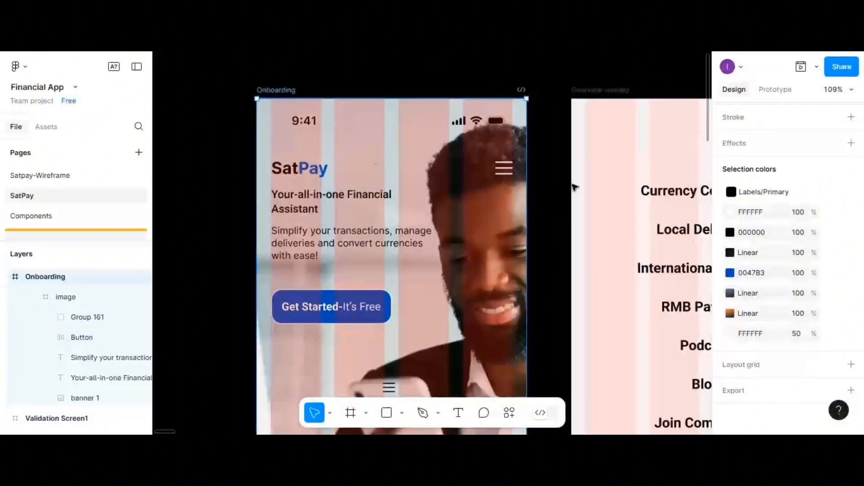
pyautogui.scroll(-1, 575, 187)
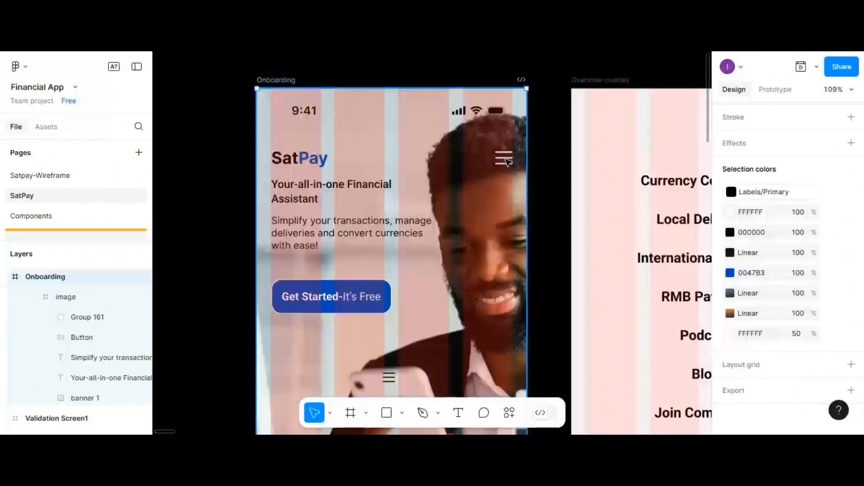
pyautogui.click(550, 154)
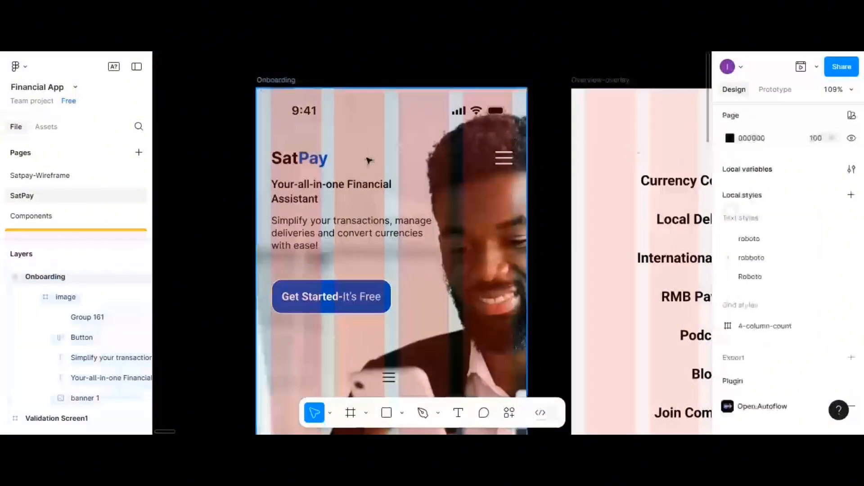
pyautogui.scroll(-4, 351, 177)
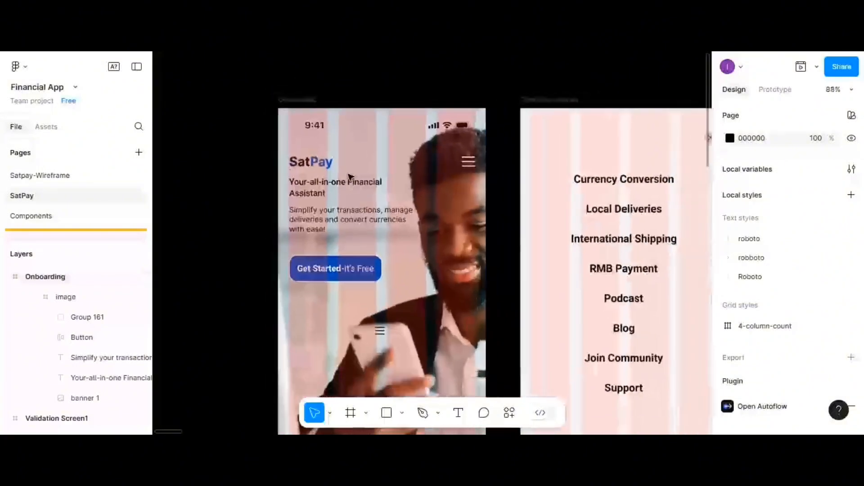
pyautogui.scroll(-5, 351, 177)
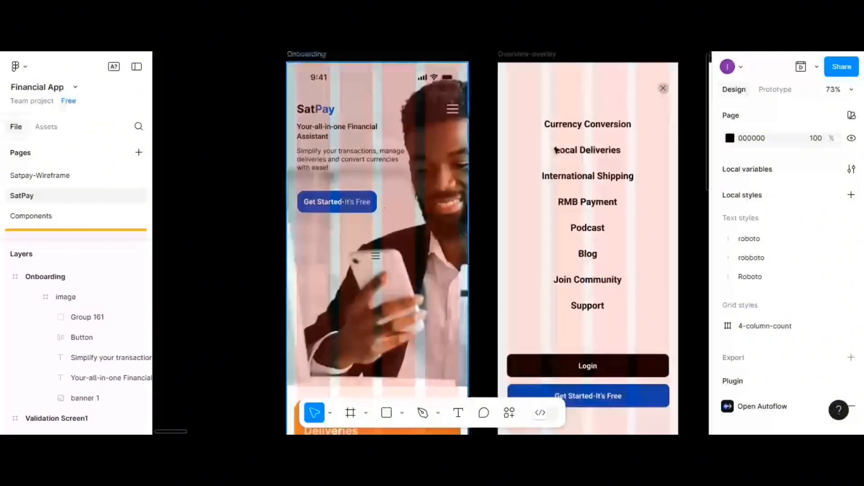
pyautogui.scroll(-5, 586, 202)
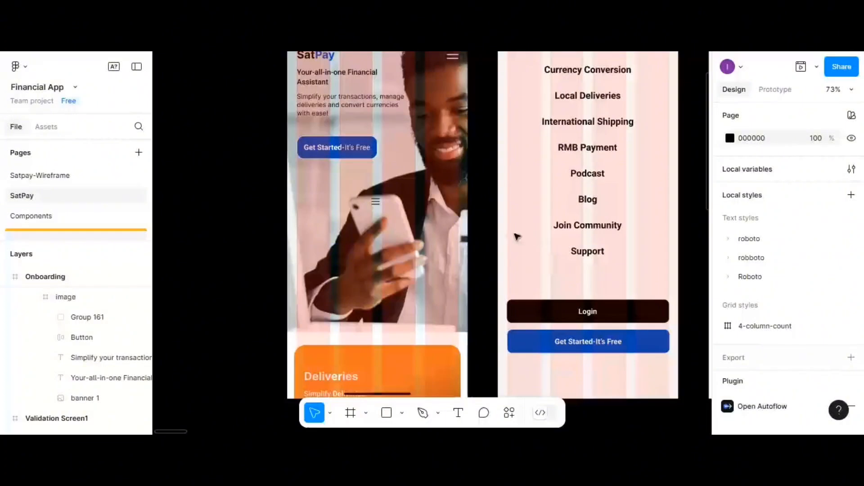
pyautogui.scroll(5, 517, 236)
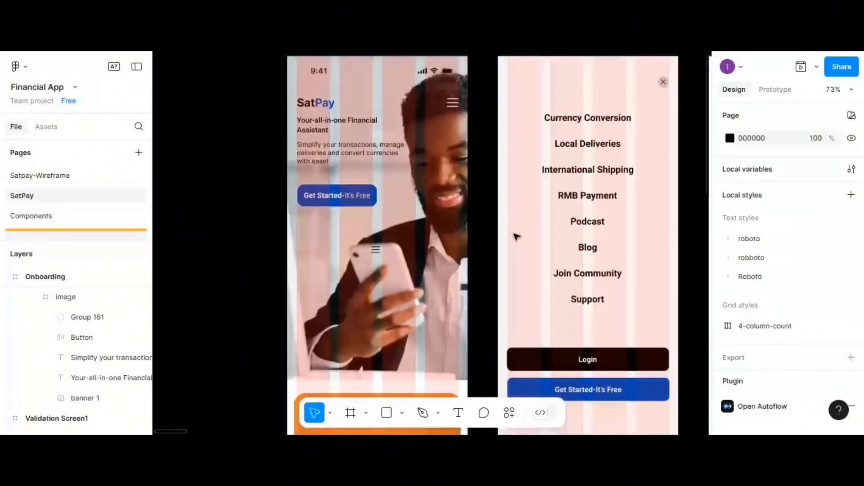
# - In prototype mode, connect the white menu vector inside the logo group to the Overview-overlay frame with an on-tap interaction
pyautogui.click(784, 92)
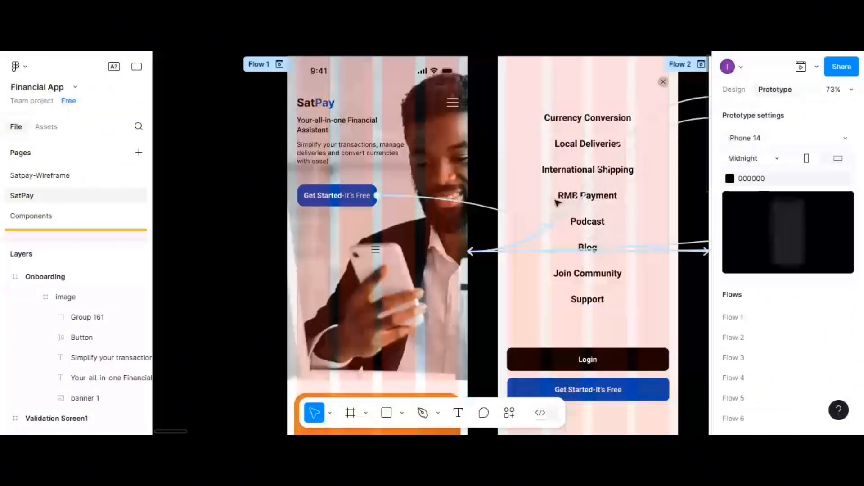
pyautogui.scroll(3, 514, 166)
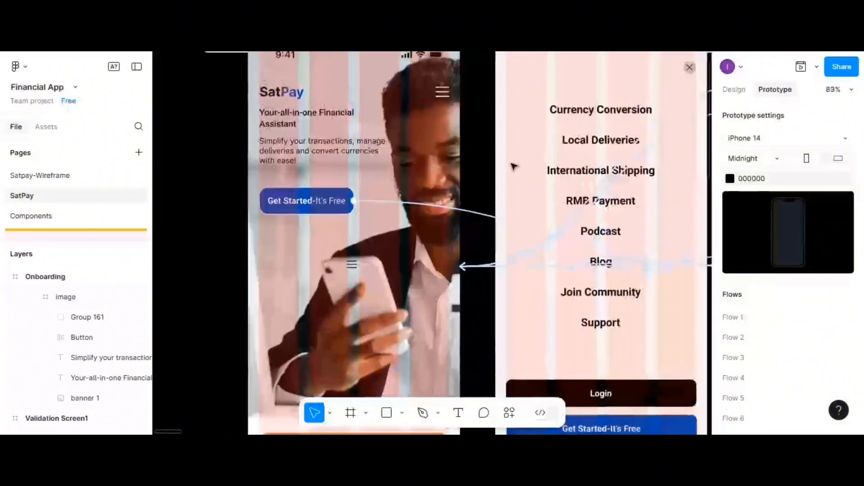
pyautogui.click(443, 94)
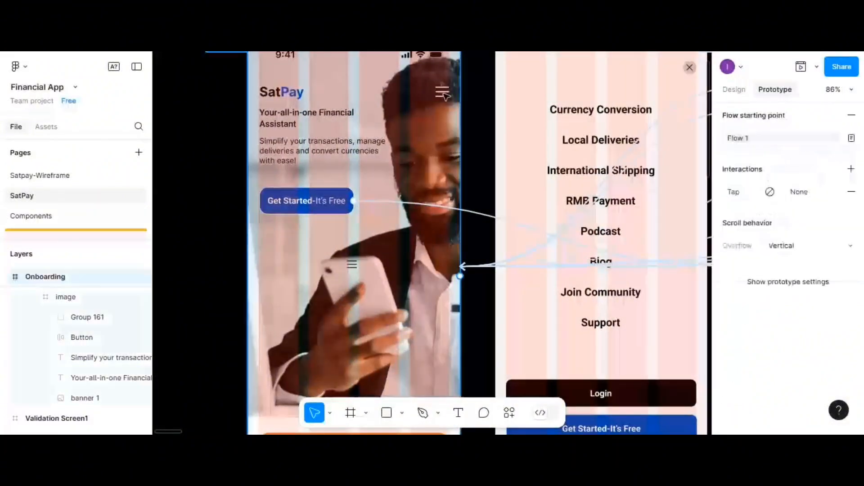
pyautogui.click(444, 94)
pyautogui.click(445, 95)
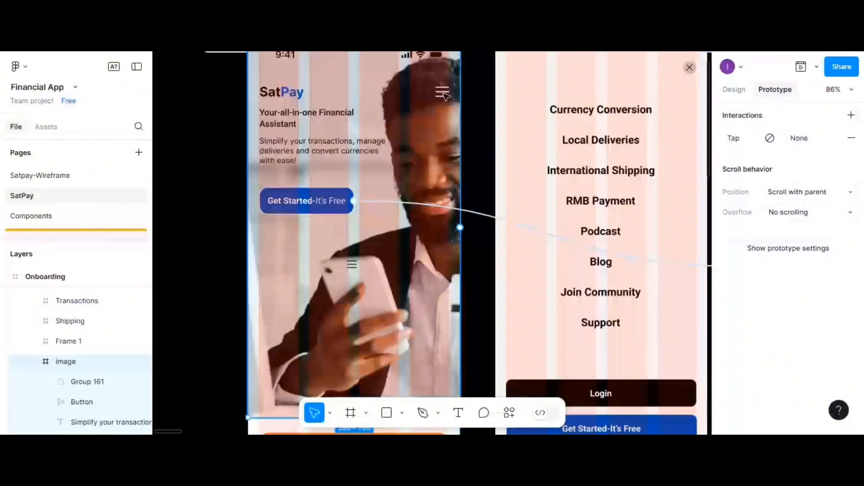
pyautogui.click(446, 94)
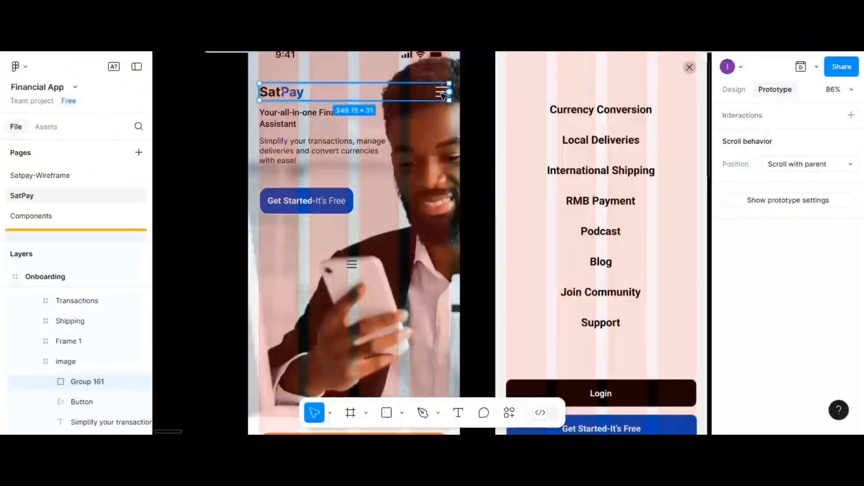
pyautogui.click(444, 94)
pyautogui.moveTo(449, 92); pyautogui.dragTo(551, 157)
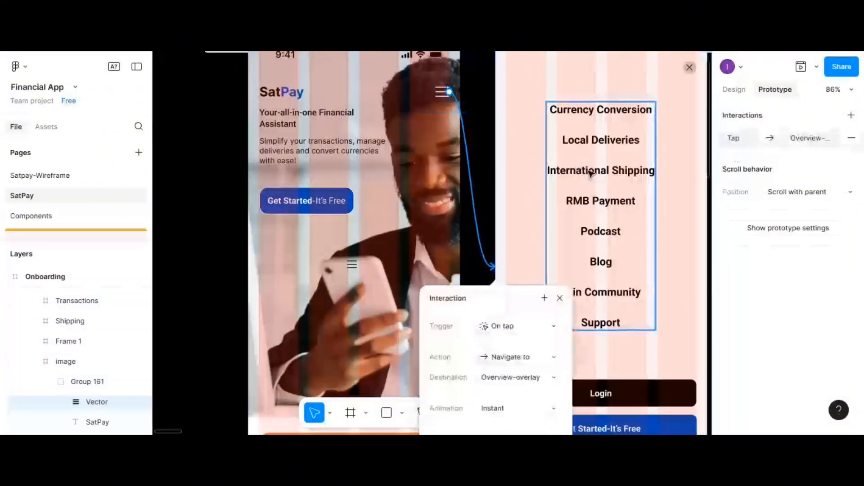
# - Set the menu vector's tap interaction to the Open overlay action for Overview-overlay
pyautogui.scroll(-5, 591, 174)
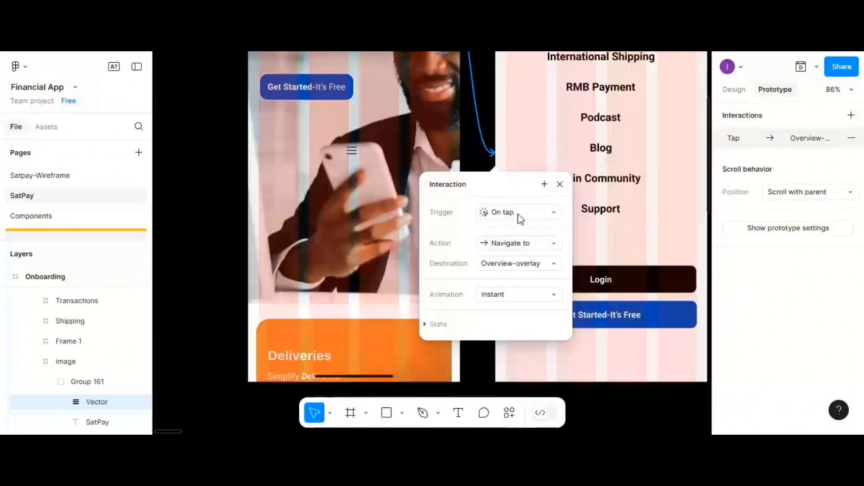
pyautogui.click(517, 238)
pyautogui.click(517, 241)
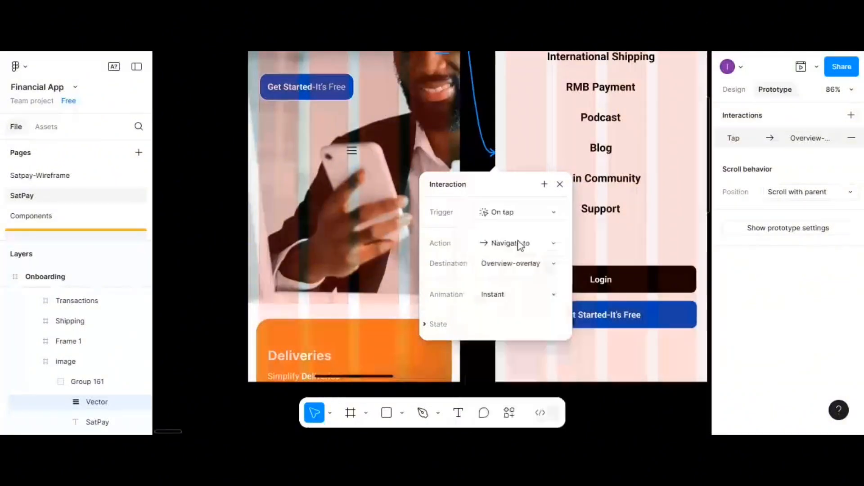
pyautogui.click(519, 242)
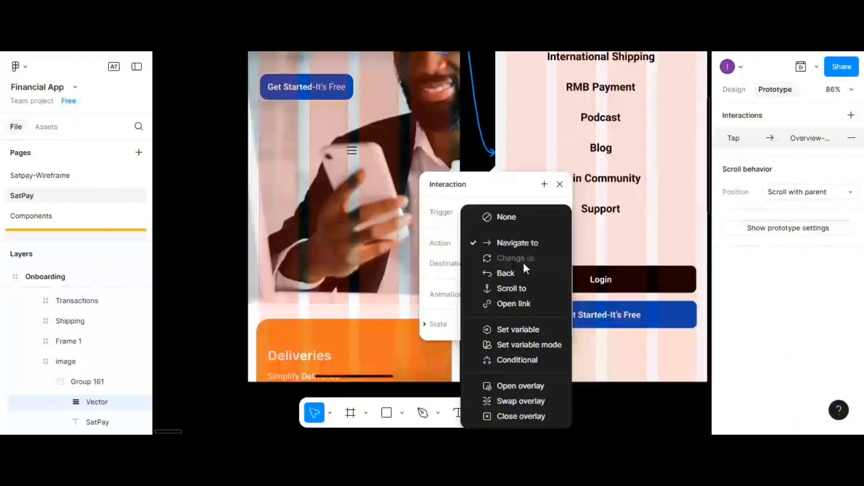
pyautogui.click(546, 388)
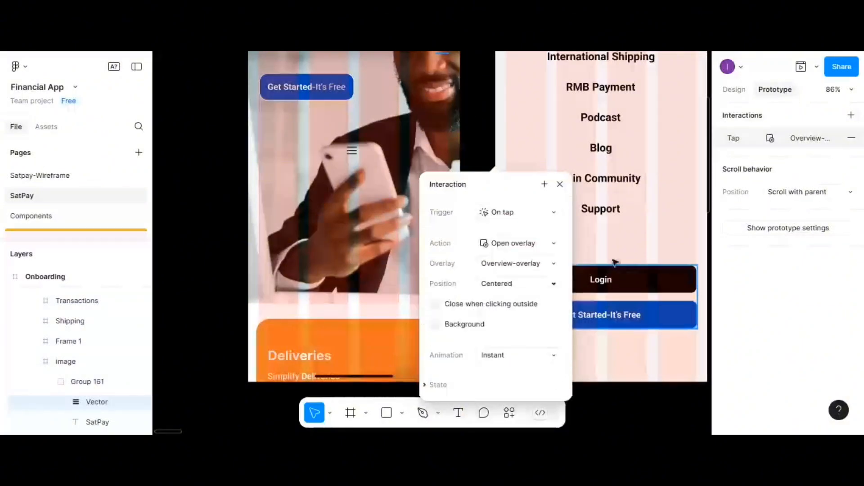
# - Set the overlay position to Manual and place the overlay preview exactly over the Onboarding screen, checking it down to its lower edge
pyautogui.click(498, 286)
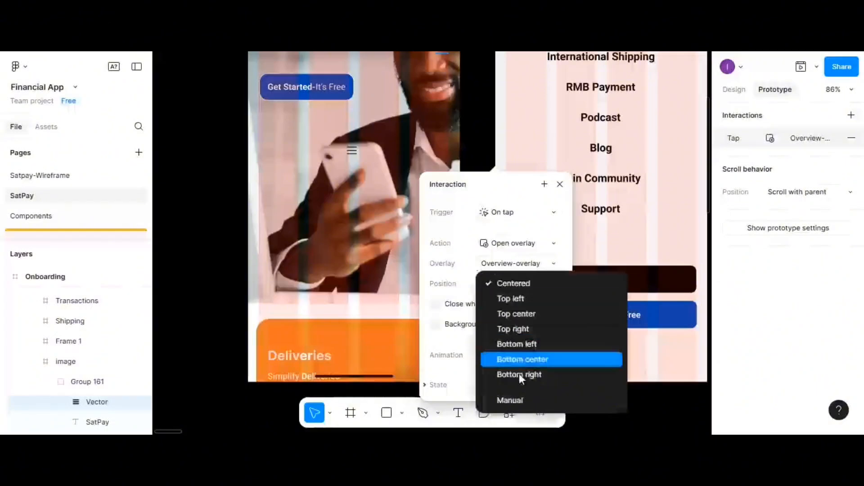
pyautogui.click(518, 398)
pyautogui.scroll(3, 564, 334)
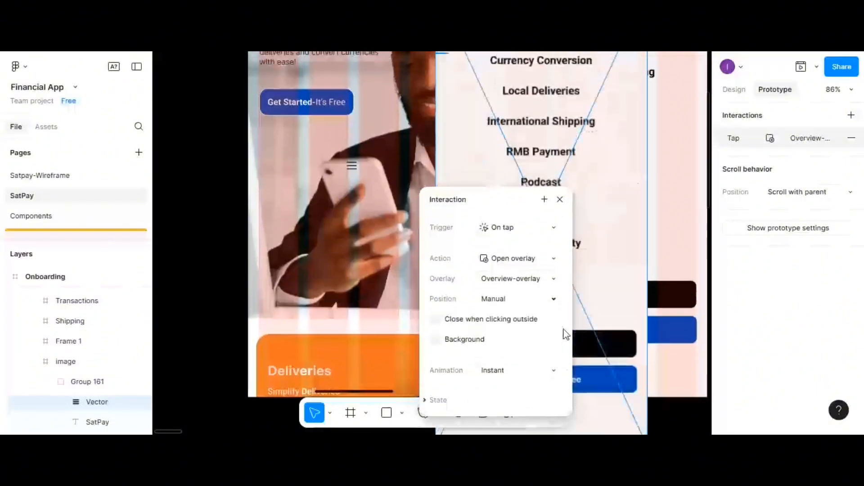
pyautogui.scroll(2, 516, 167)
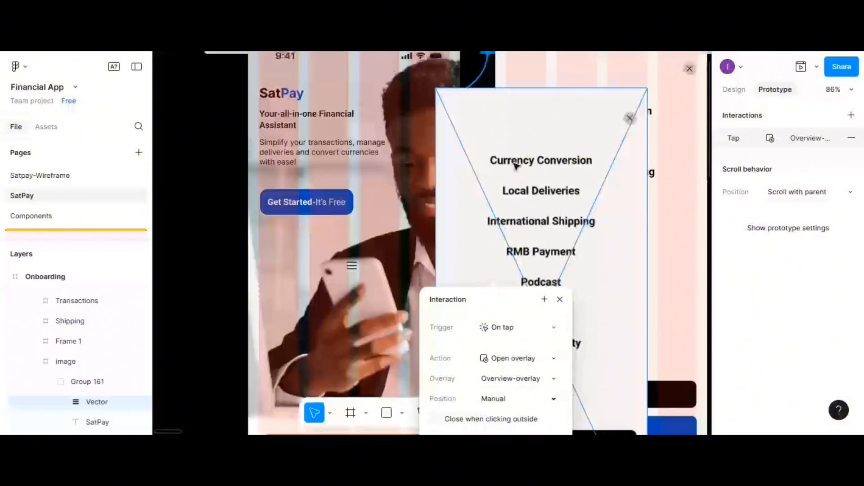
pyautogui.moveTo(517, 168); pyautogui.dragTo(332, 117)
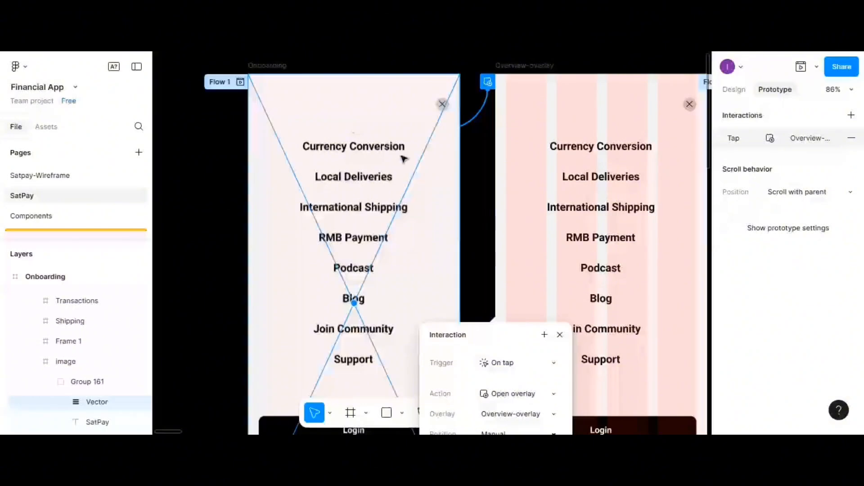
pyautogui.scroll(-3, 406, 164)
pyautogui.scroll(-5, 411, 175)
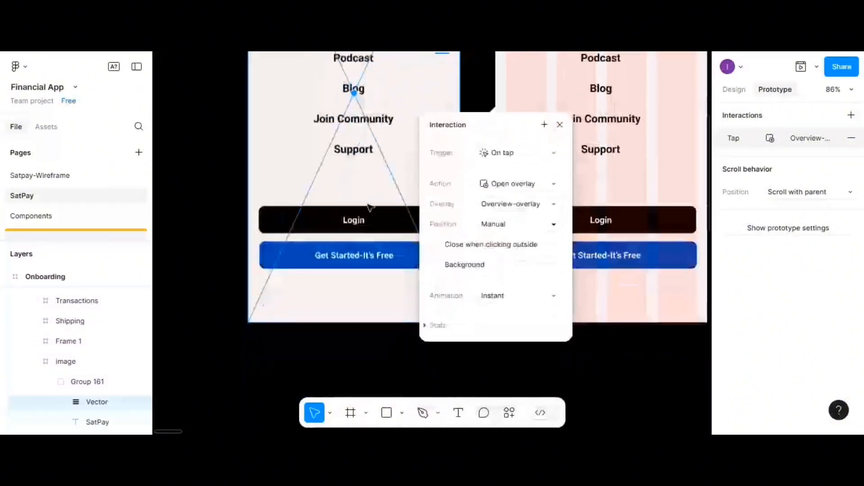
# - Add an on-tap interaction with the Close overlay action to the X icon in the Overview-overlay frame
pyautogui.scroll(3, 401, 207)
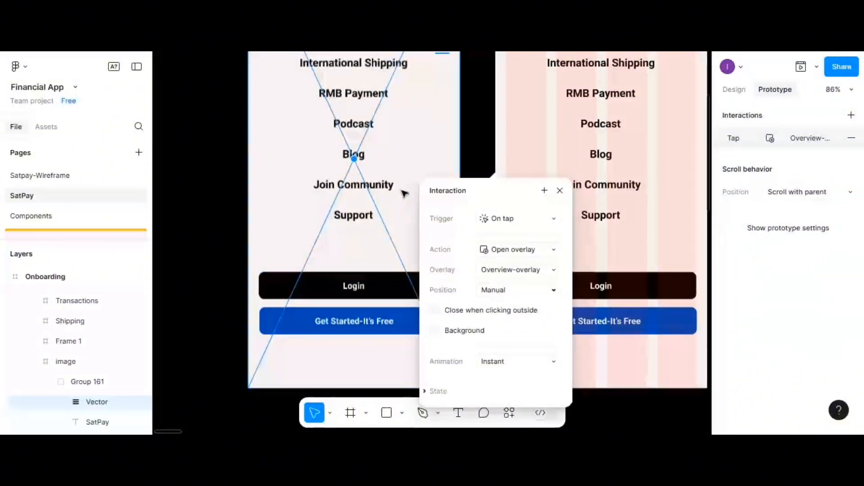
pyautogui.scroll(2, 403, 200)
pyautogui.scroll(5, 403, 194)
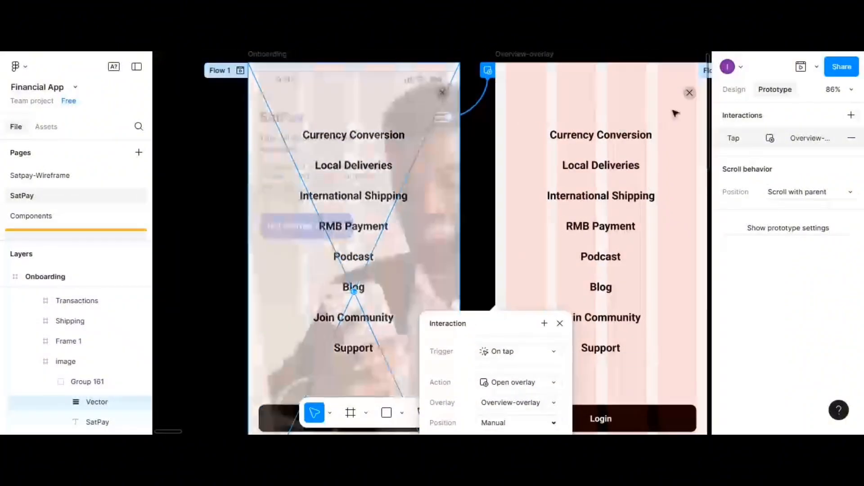
pyautogui.click(690, 94)
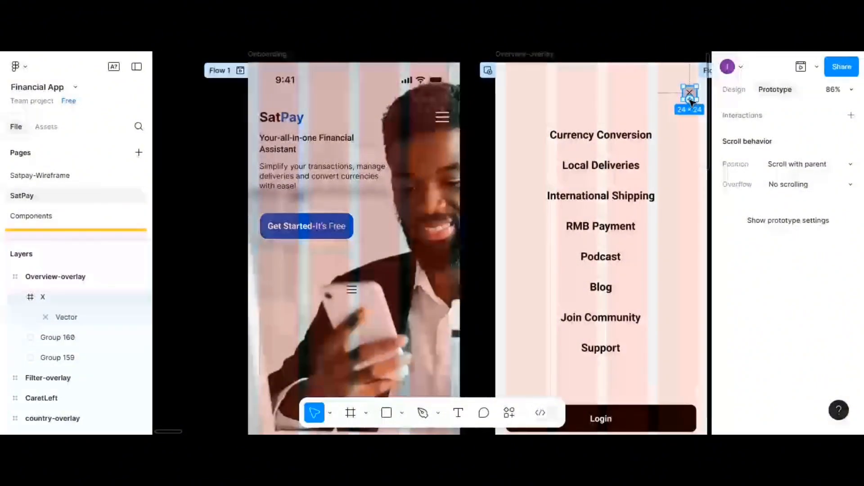
pyautogui.scroll(5, 691, 101)
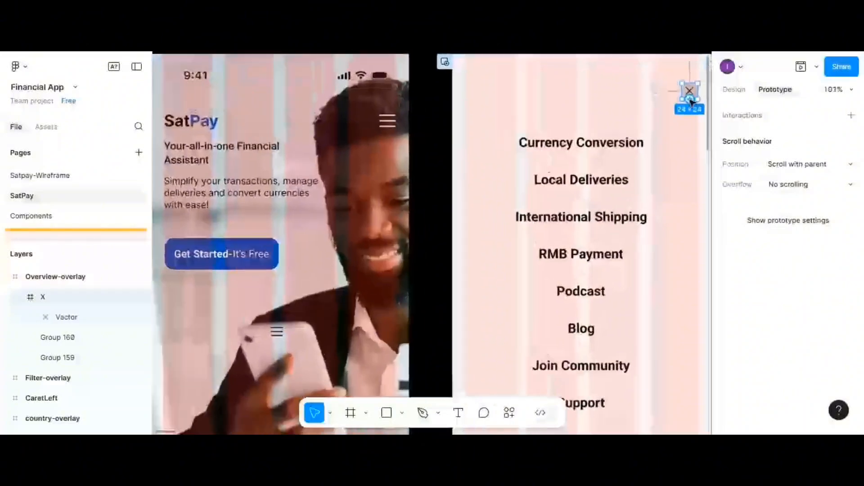
pyautogui.moveTo(692, 103); pyautogui.dragTo(515, 98)
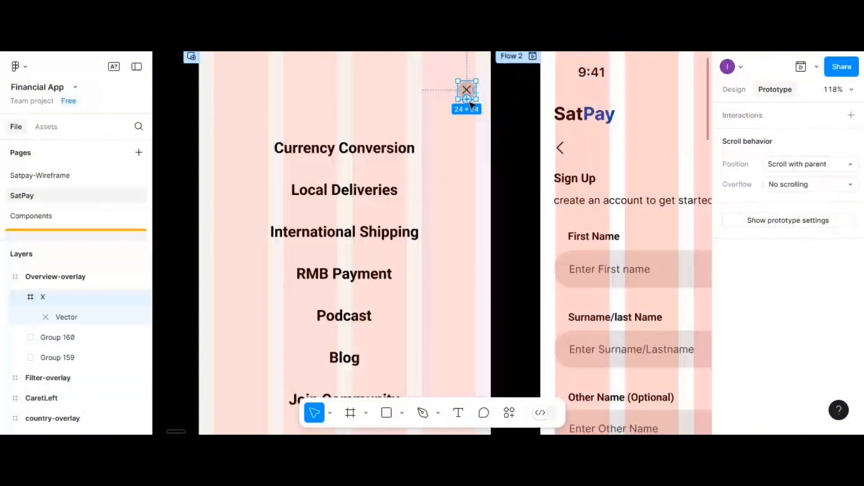
pyautogui.click(852, 115)
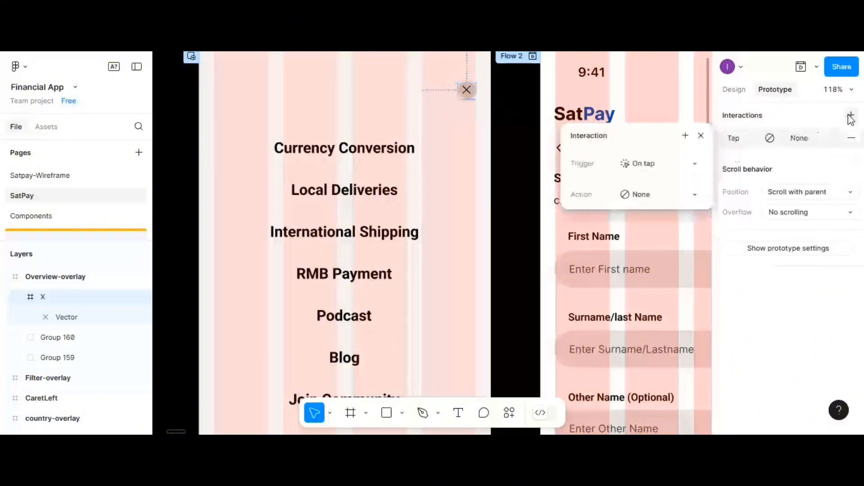
pyautogui.click(642, 193)
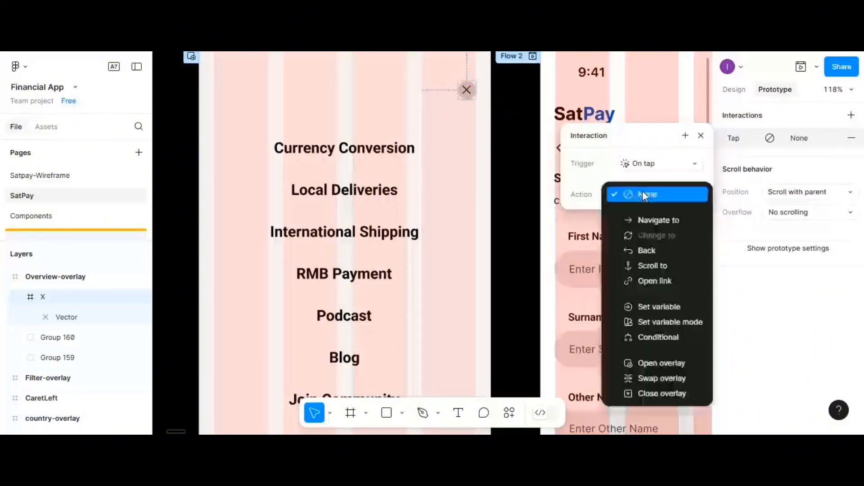
pyautogui.click(667, 393)
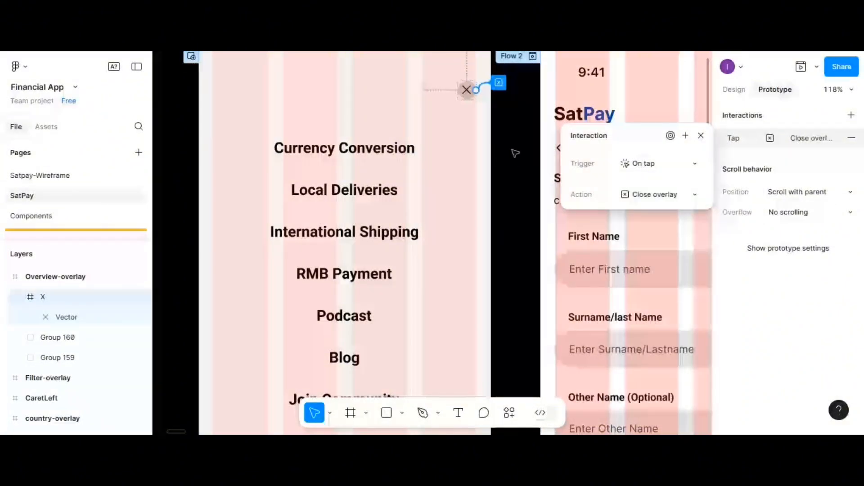
# - Preview the prototype from the Onboarding frame, opening the overlay with the header's menu icon and closing it with its X icon
pyautogui.scroll(-5, 515, 154)
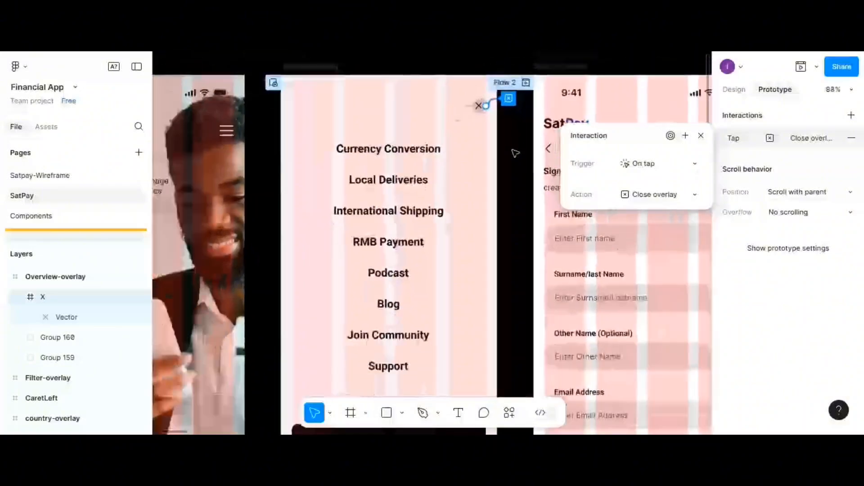
pyautogui.scroll(-5, 504, 167)
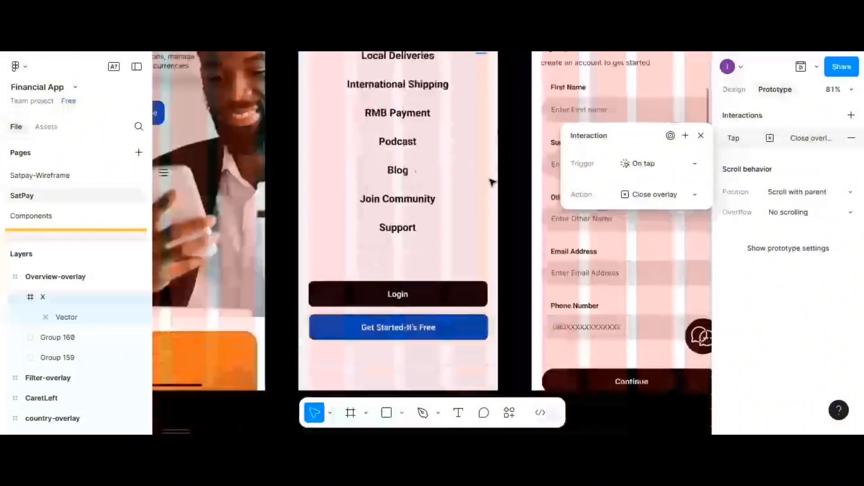
pyautogui.scroll(-3, 492, 183)
pyautogui.scroll(3, 443, 188)
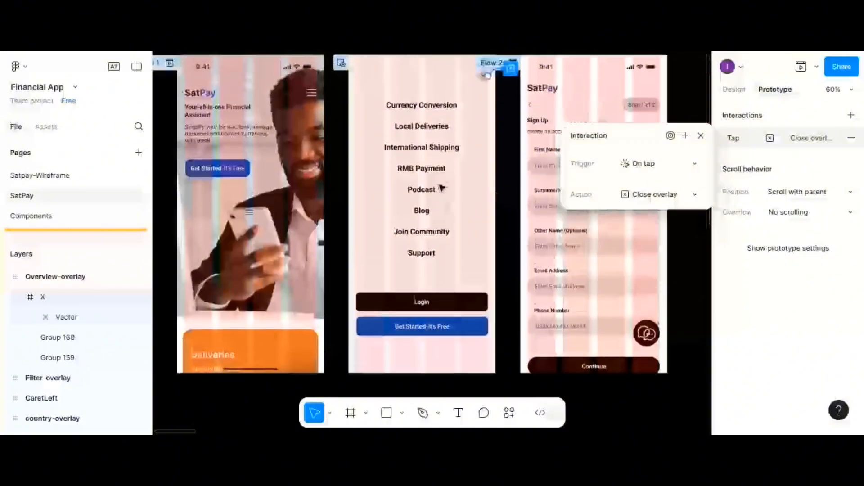
pyautogui.scroll(-2, 441, 187)
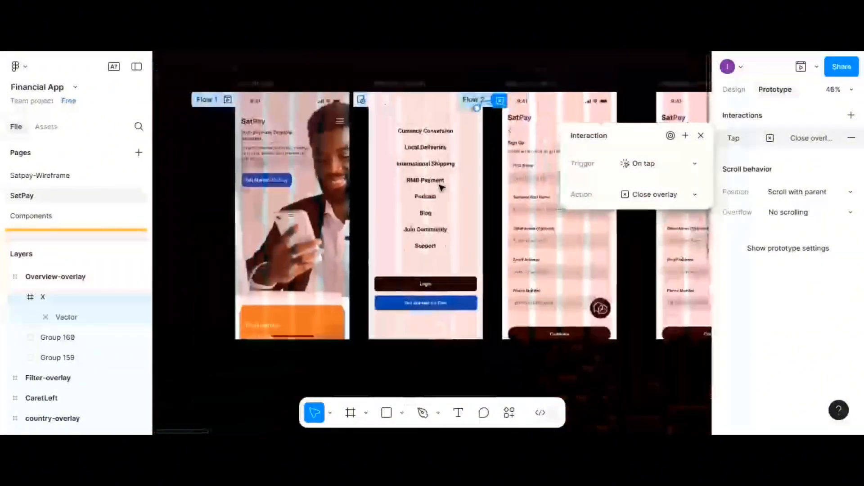
pyautogui.click(250, 83)
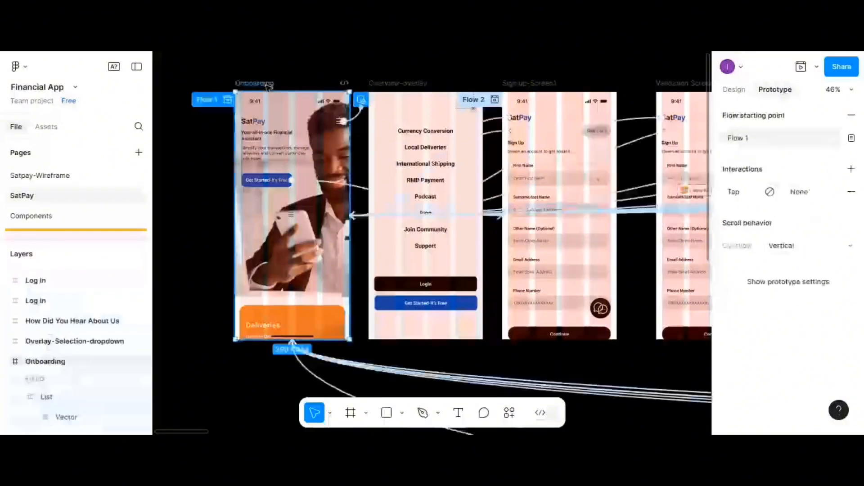
pyautogui.click(801, 67)
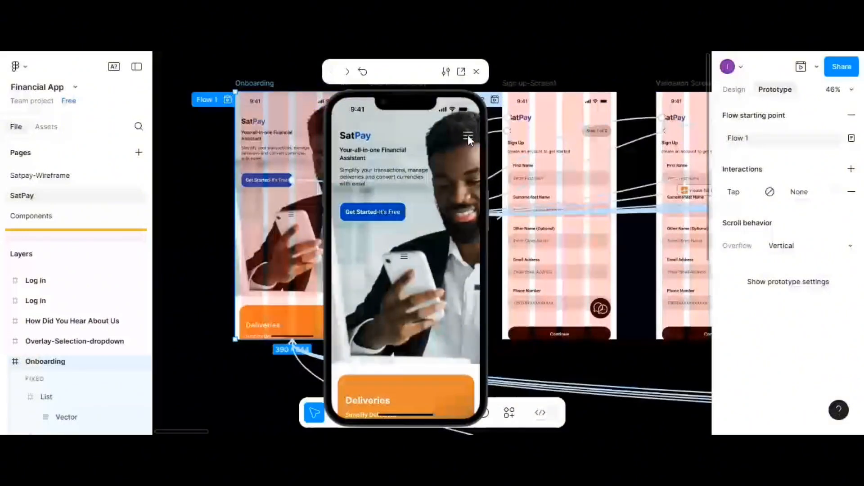
pyautogui.click(468, 136)
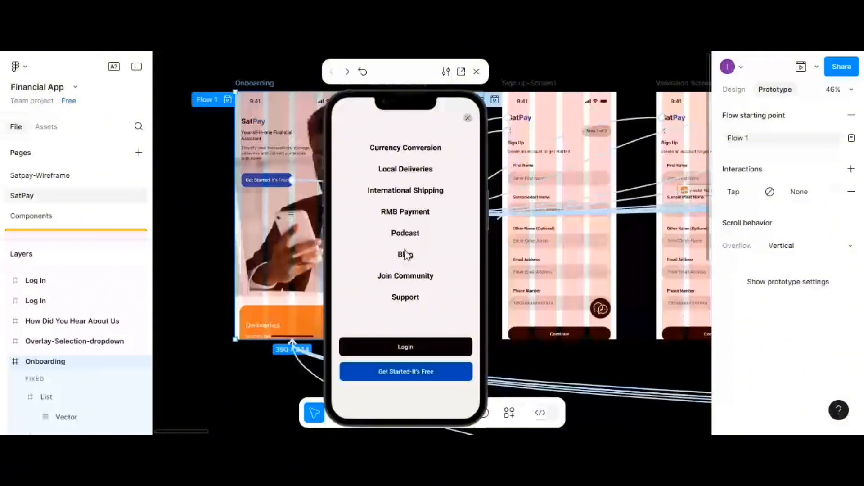
pyautogui.click(467, 118)
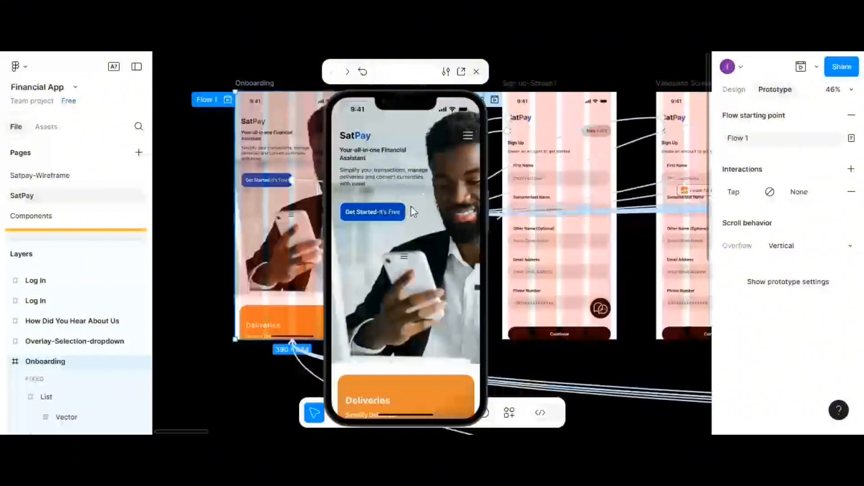
# - Scroll the Onboarding screen down to the Deliveries card and back up in the preview to check its scroll behavior
pyautogui.scroll(-10, 426, 217)
pyautogui.scroll(10, 426, 217)
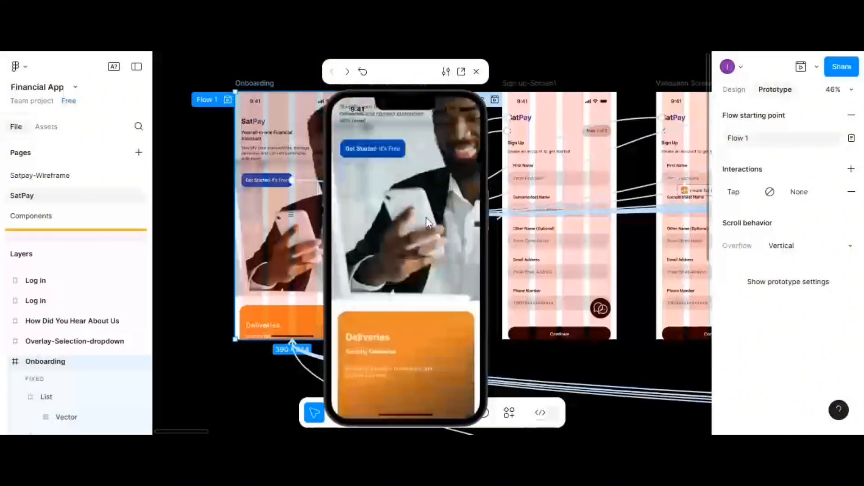
pyautogui.scroll(-3, 426, 217)
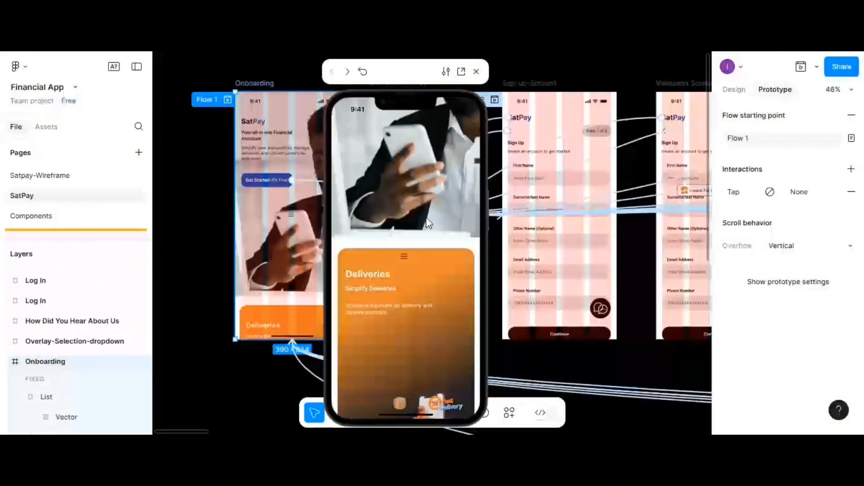
pyautogui.scroll(-2, 426, 217)
pyautogui.scroll(5, 426, 217)
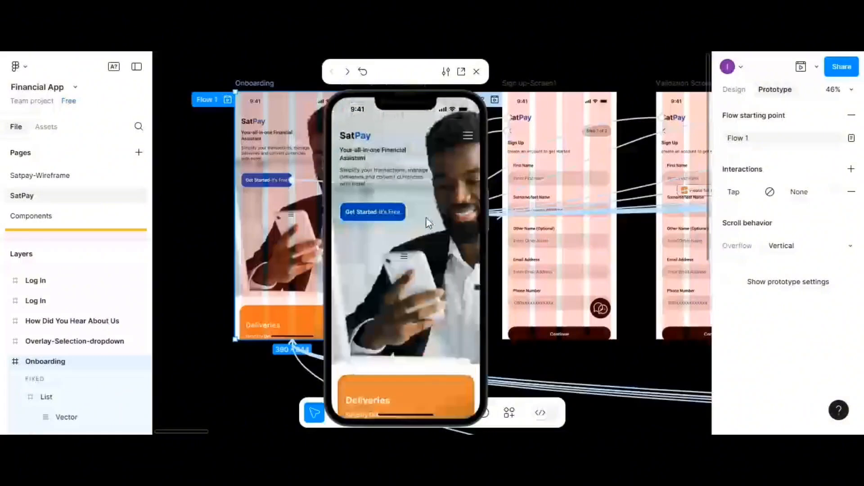